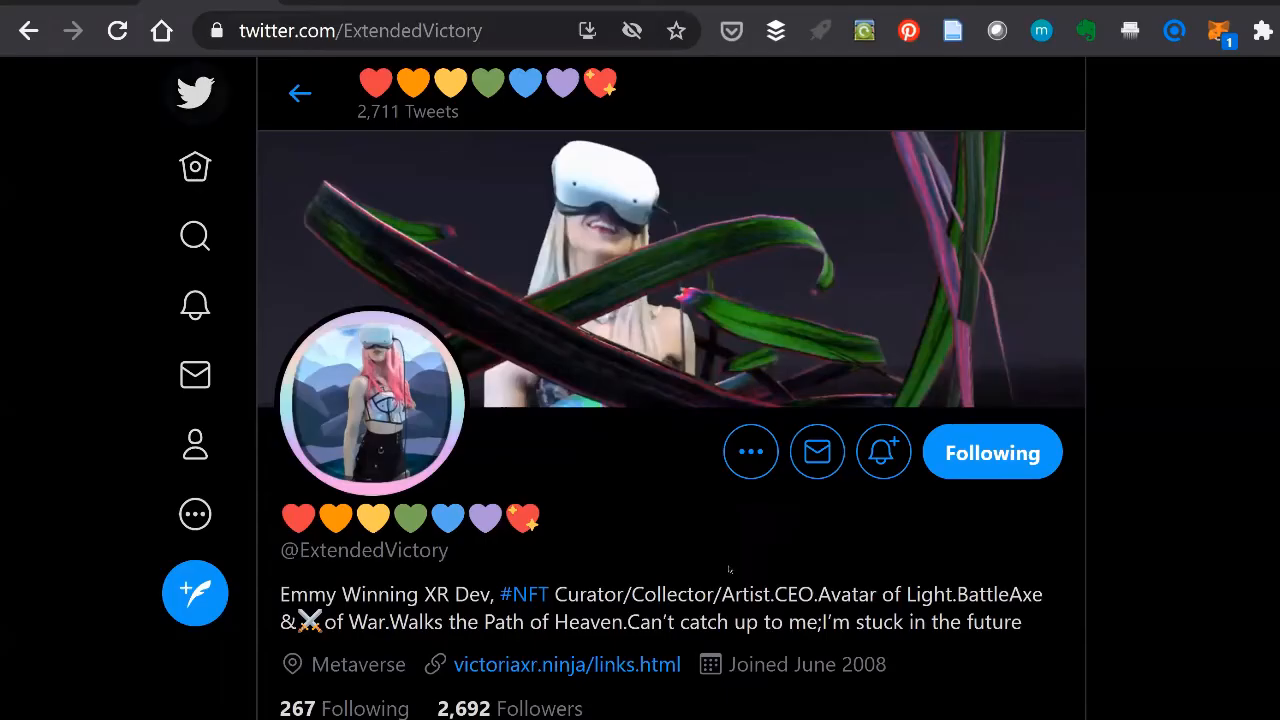
# Step: Read the pinned tweet about minting copies of an NFT on OpenSea in the open Twitter profile
pyautogui.scroll(-5, 836, 514)
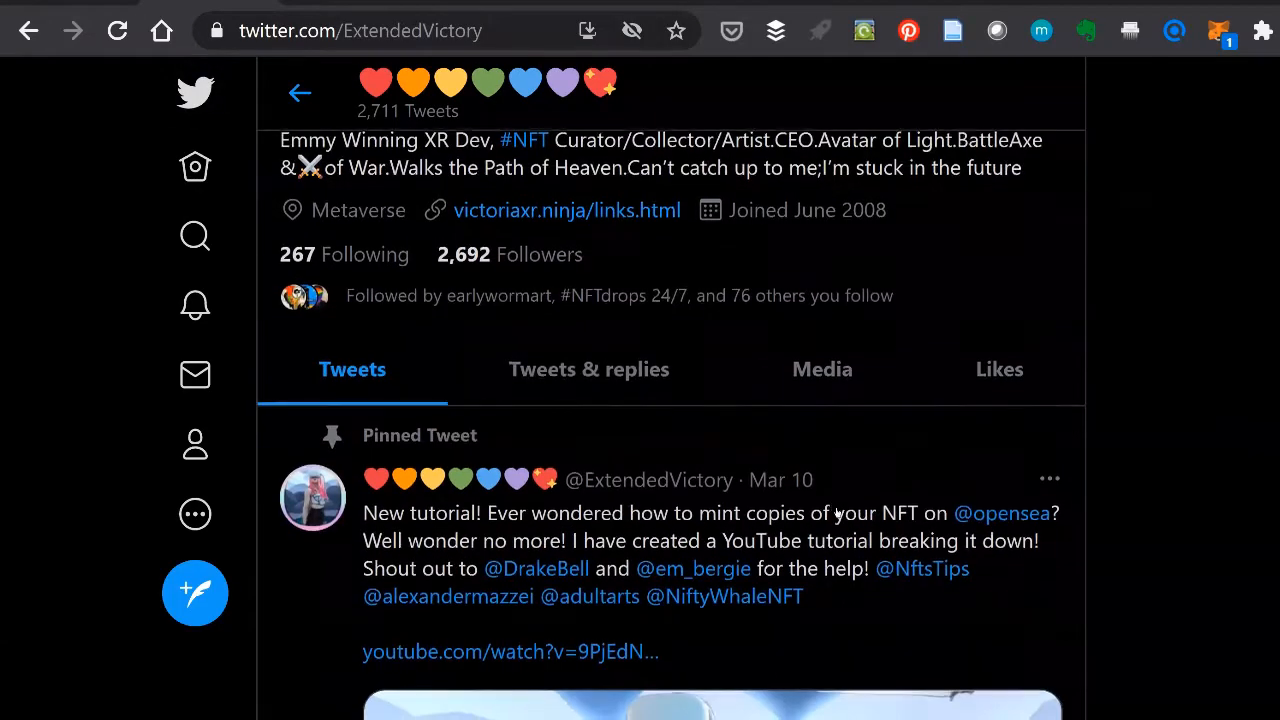
pyautogui.scroll(-3, 836, 514)
pyautogui.scroll(-2, 542, 296)
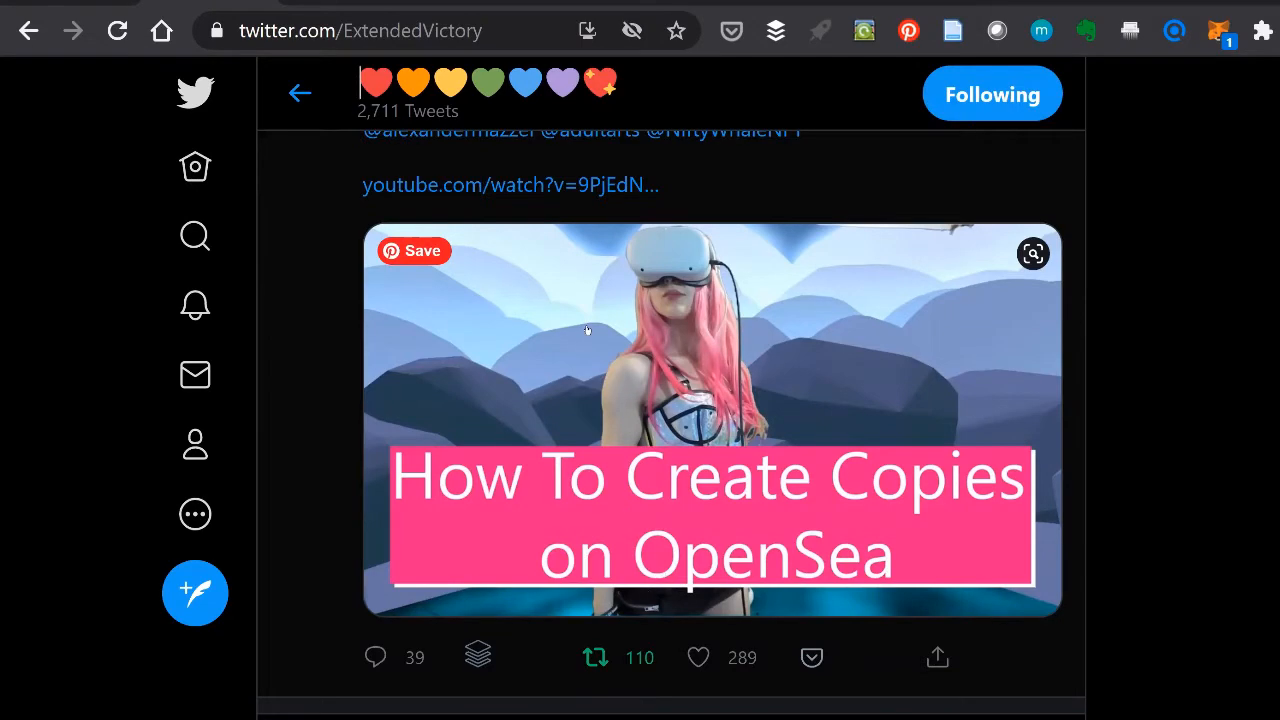
pyautogui.scroll(1, 590, 334)
pyautogui.scroll(1, 599, 334)
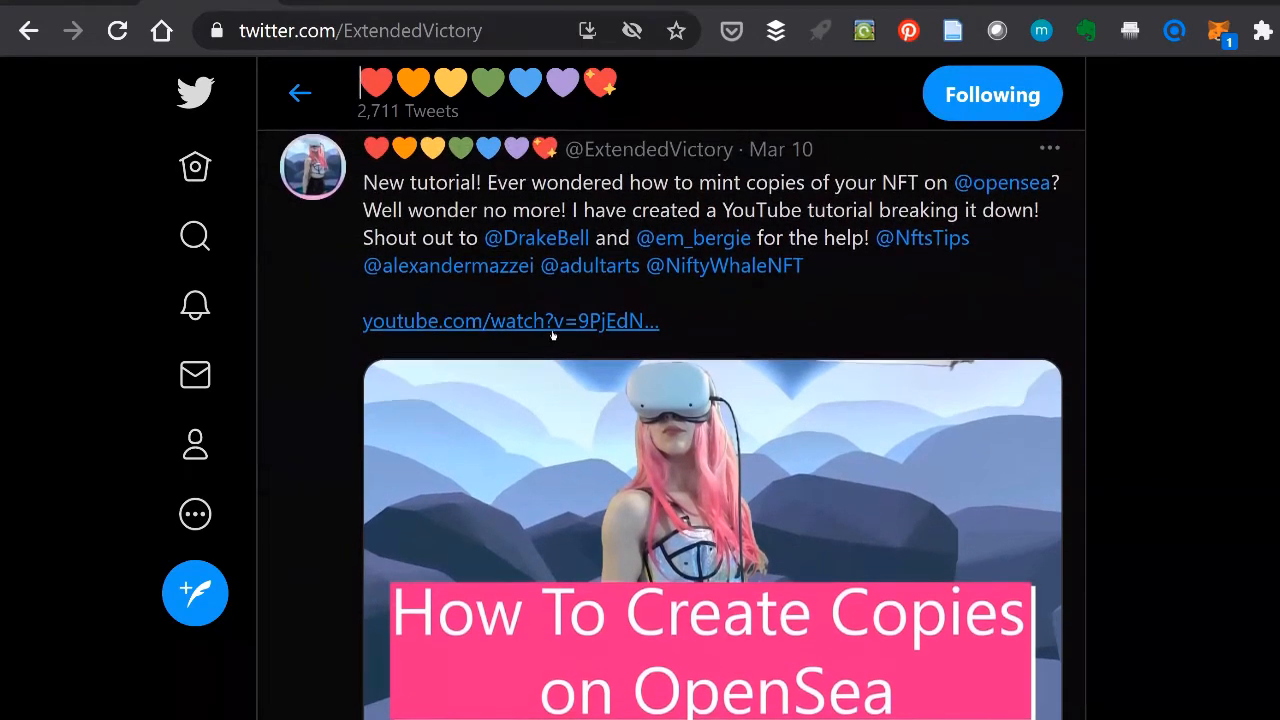
pyautogui.scroll(5, 650, 485)
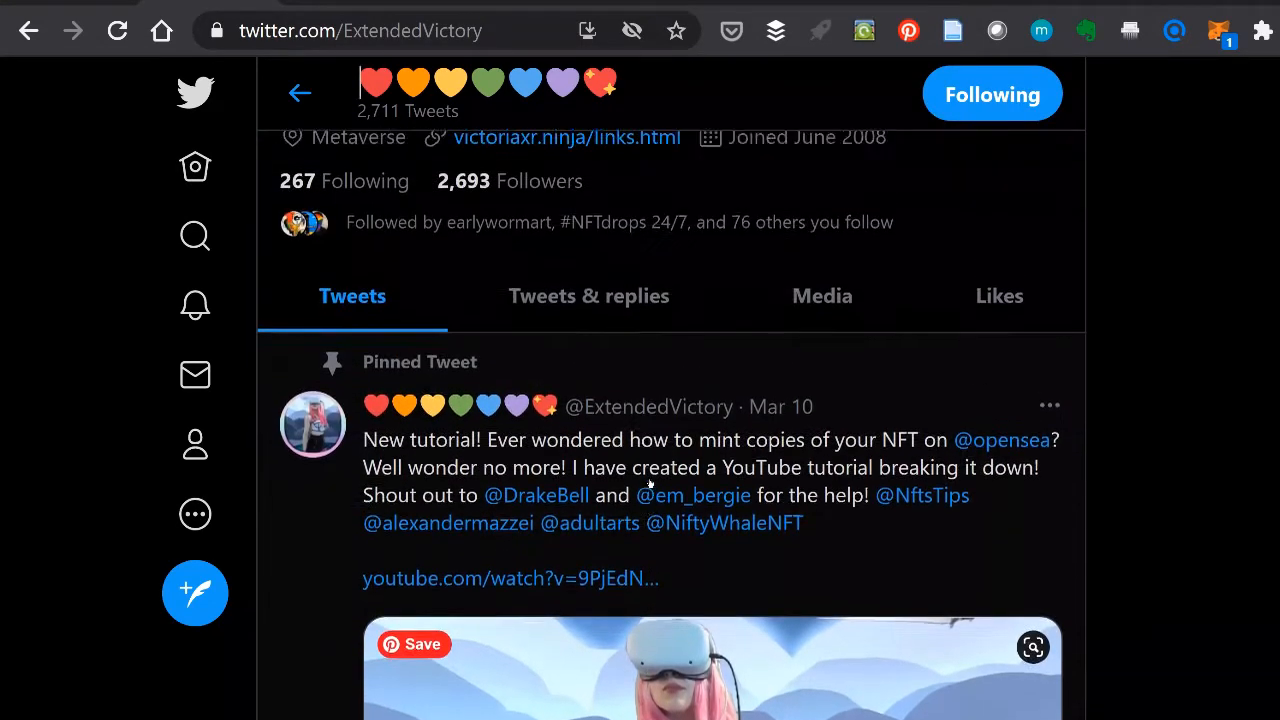
pyautogui.scroll(1, 650, 485)
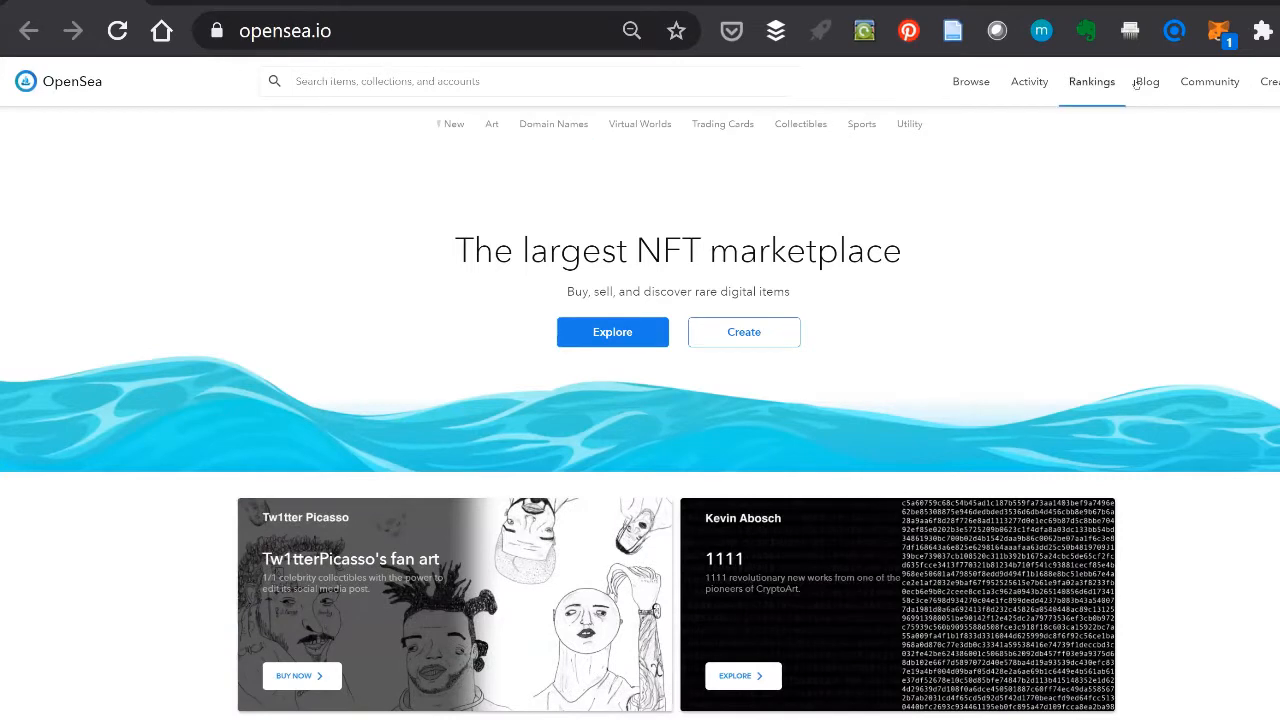
# Step: Switch to OpenSea, open the Lotus LSD Drops collection from My Collections and start adding a new item
pyautogui.moveTo(1265, 81)
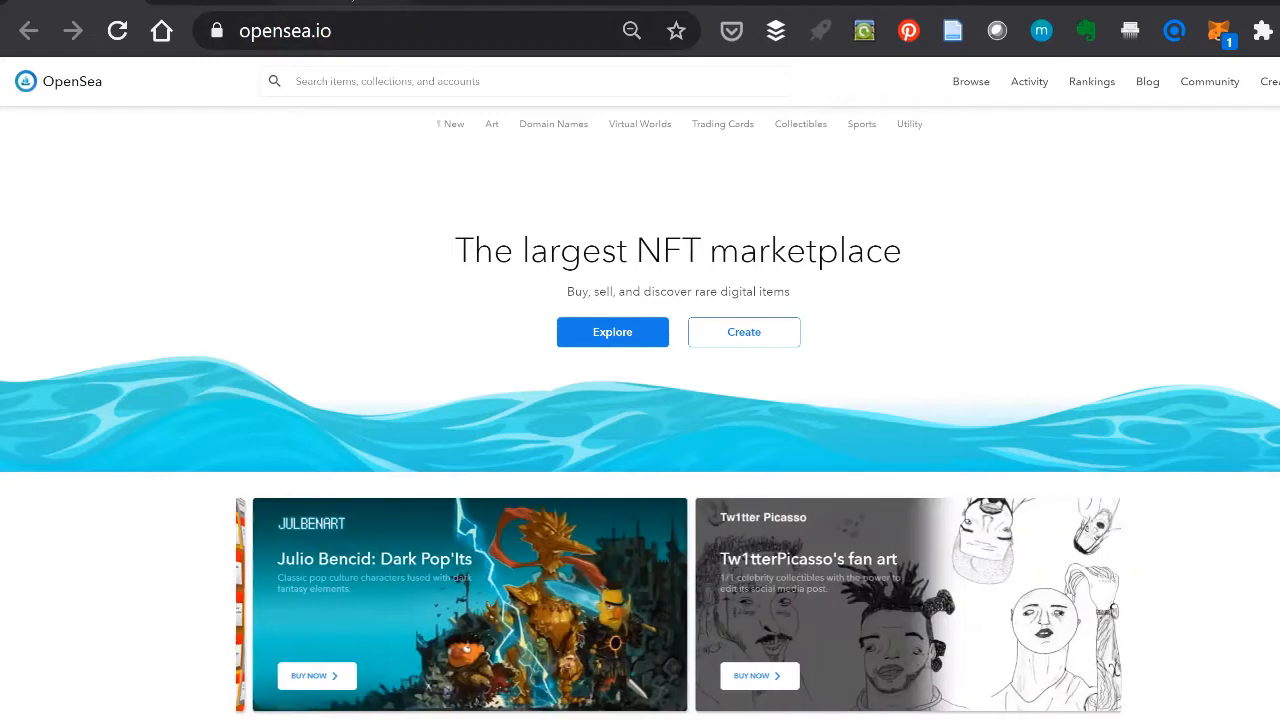
pyautogui.click(353, 1)
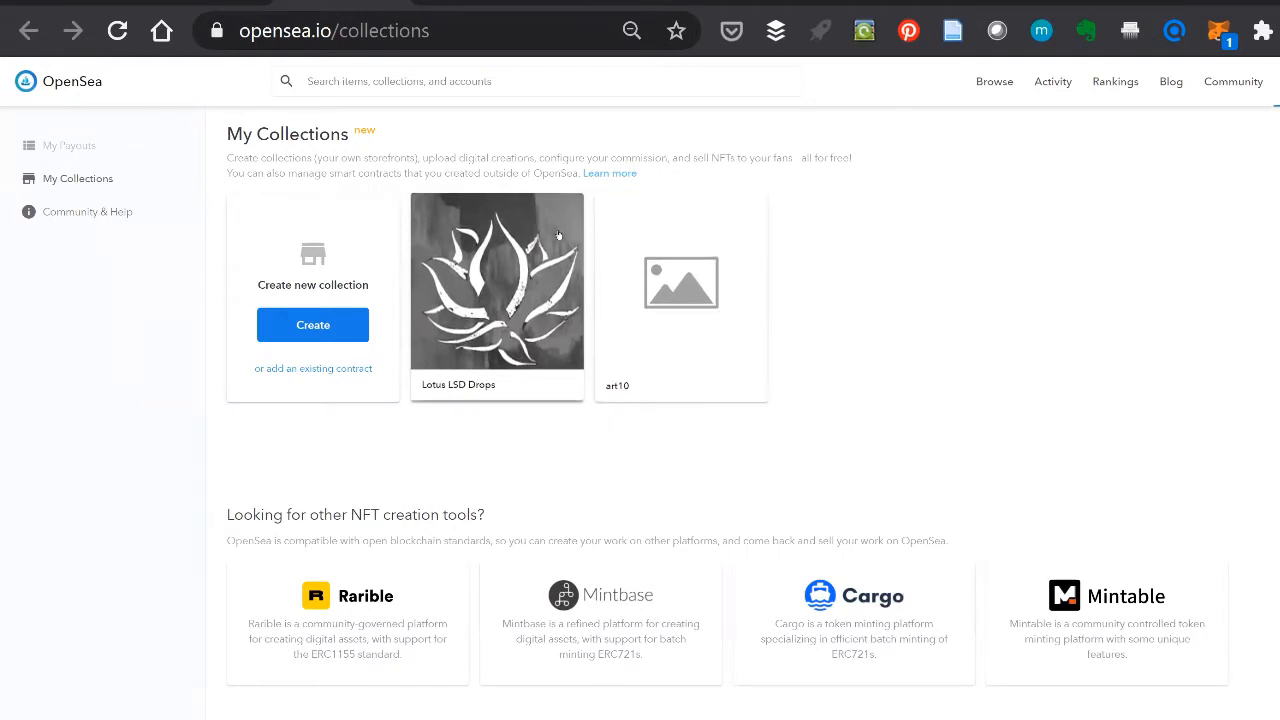
pyautogui.click(479, 238)
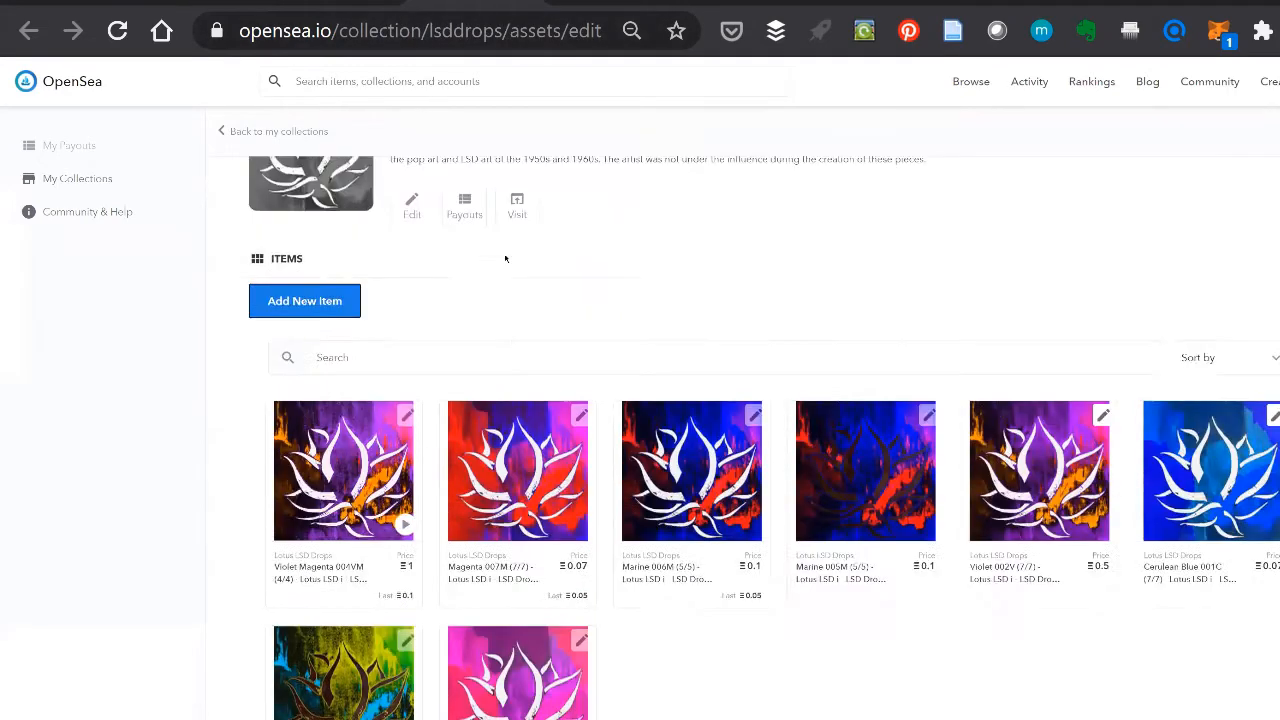
pyautogui.scroll(-2, 510, 258)
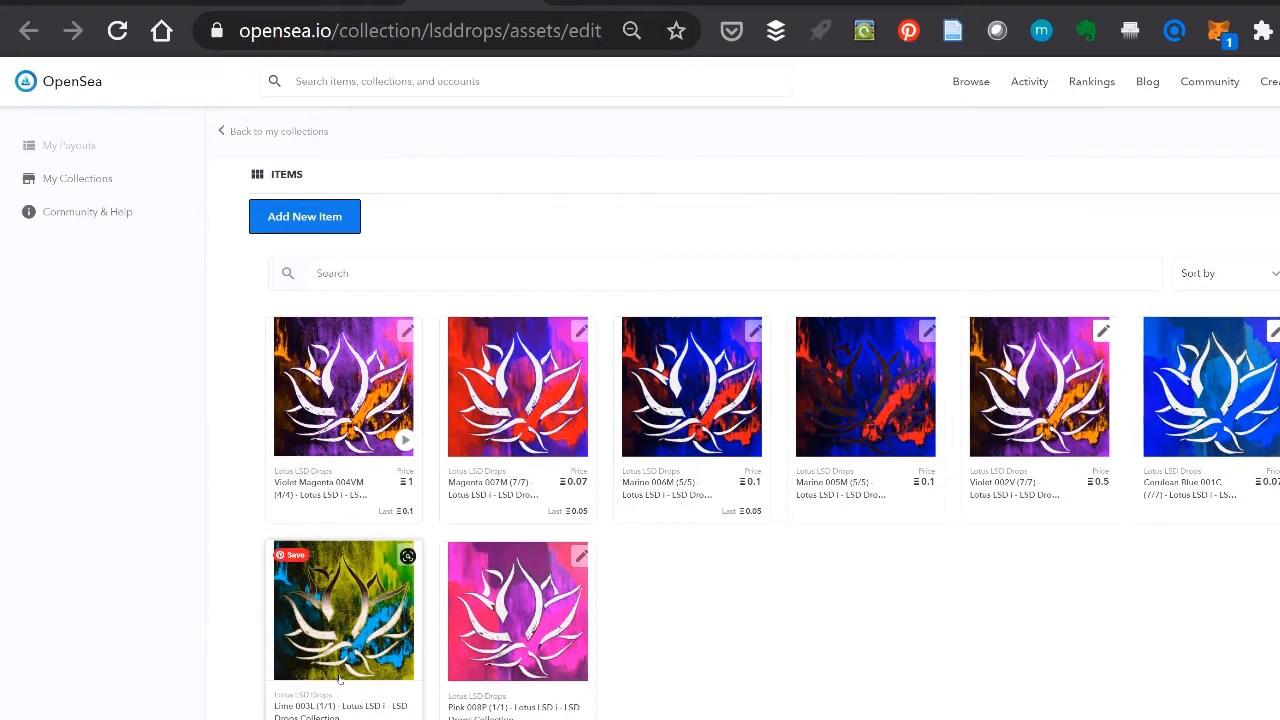
pyautogui.scroll(4, 340, 678)
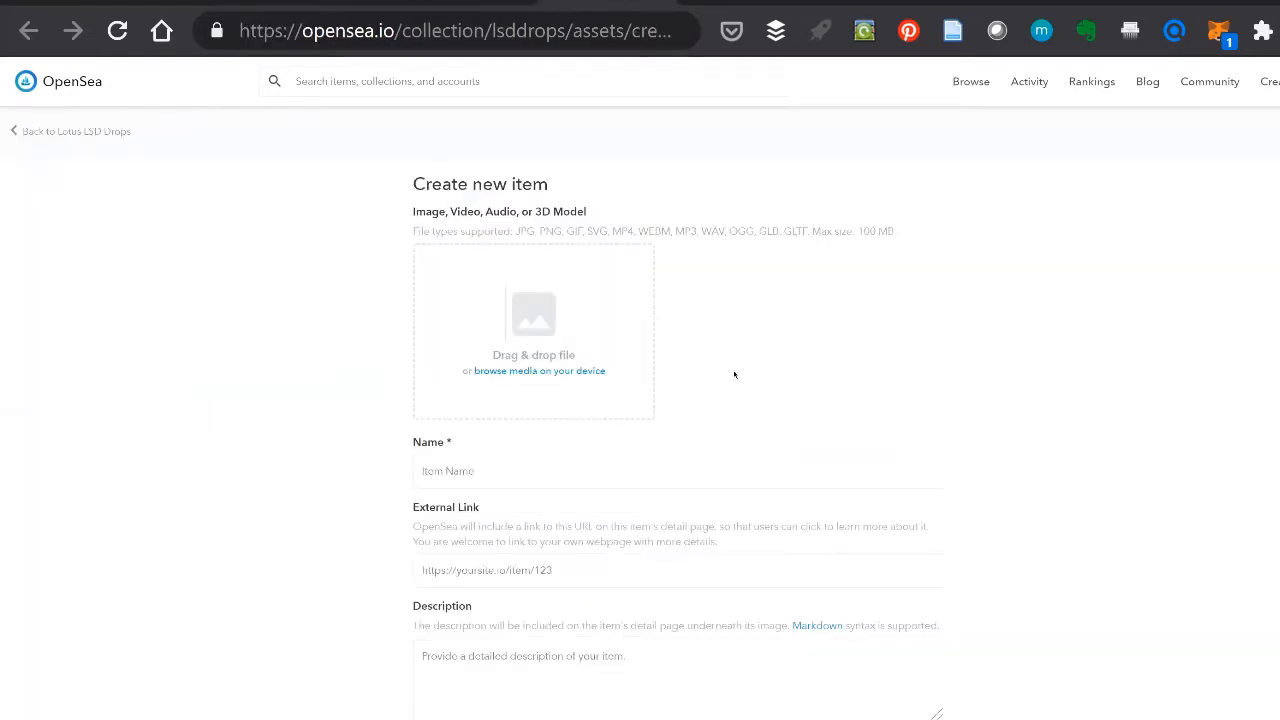
# Step: Reload the item creation page with ?enable_supply=true appended to its address and select the value in the Supply field
pyautogui.scroll(-3, 734, 375)
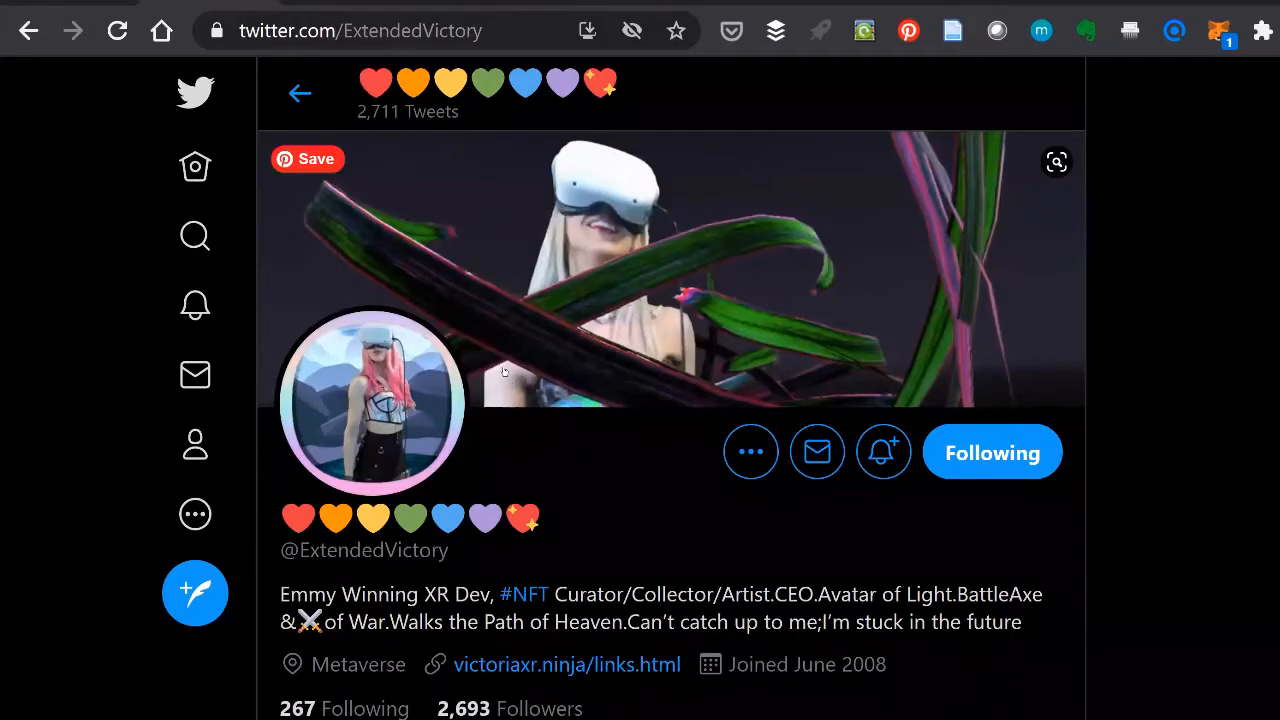
pyautogui.scroll(-3, 510, 385)
pyautogui.scroll(-5, 510, 385)
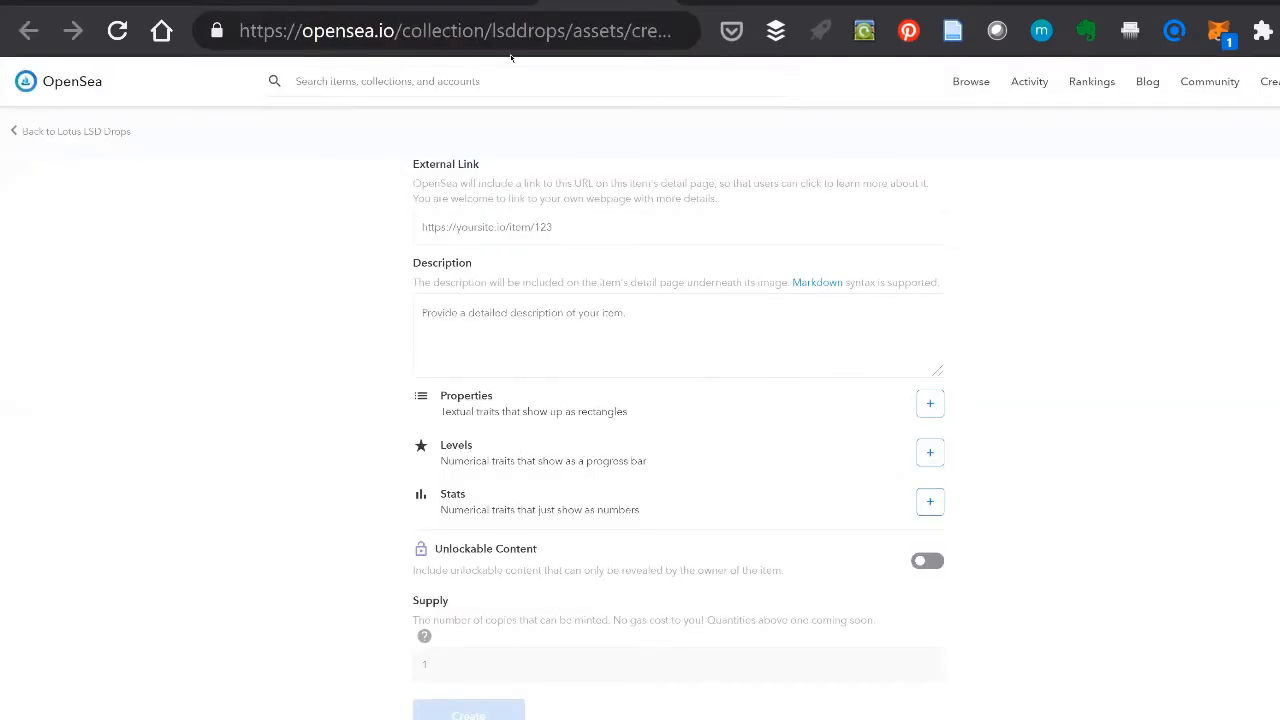
pyautogui.click(432, 660)
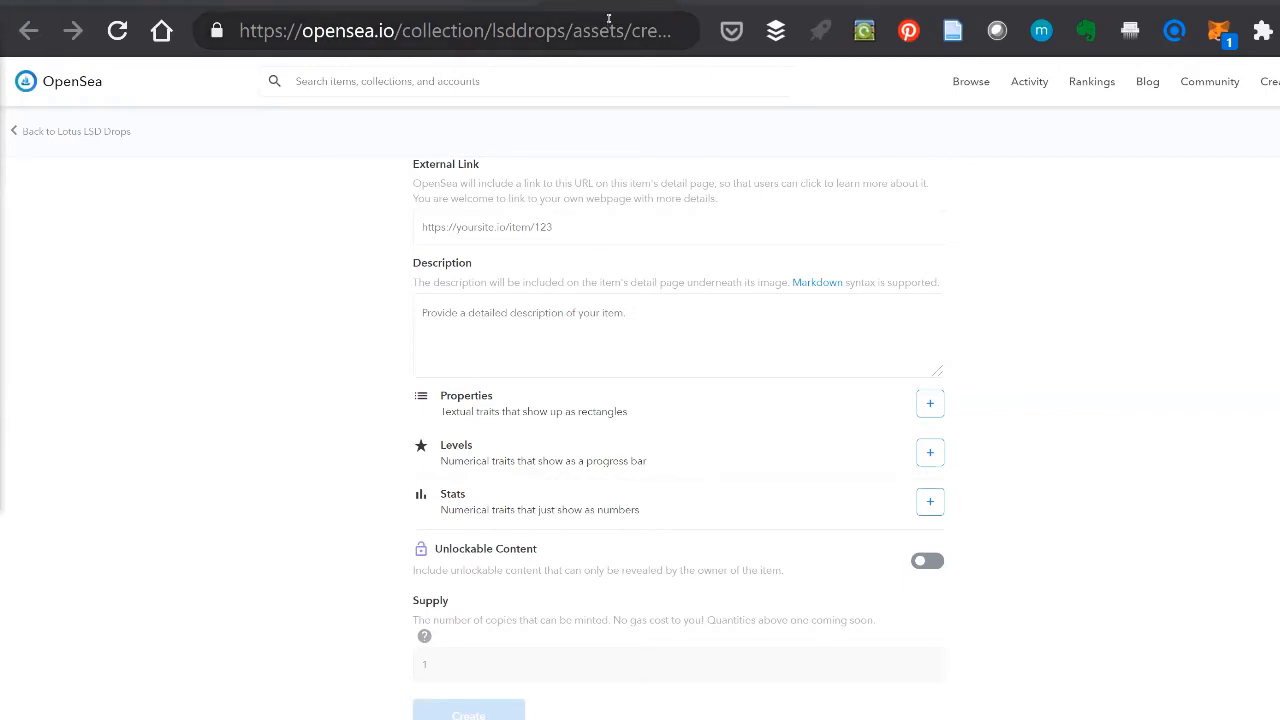
pyautogui.click(584, 28)
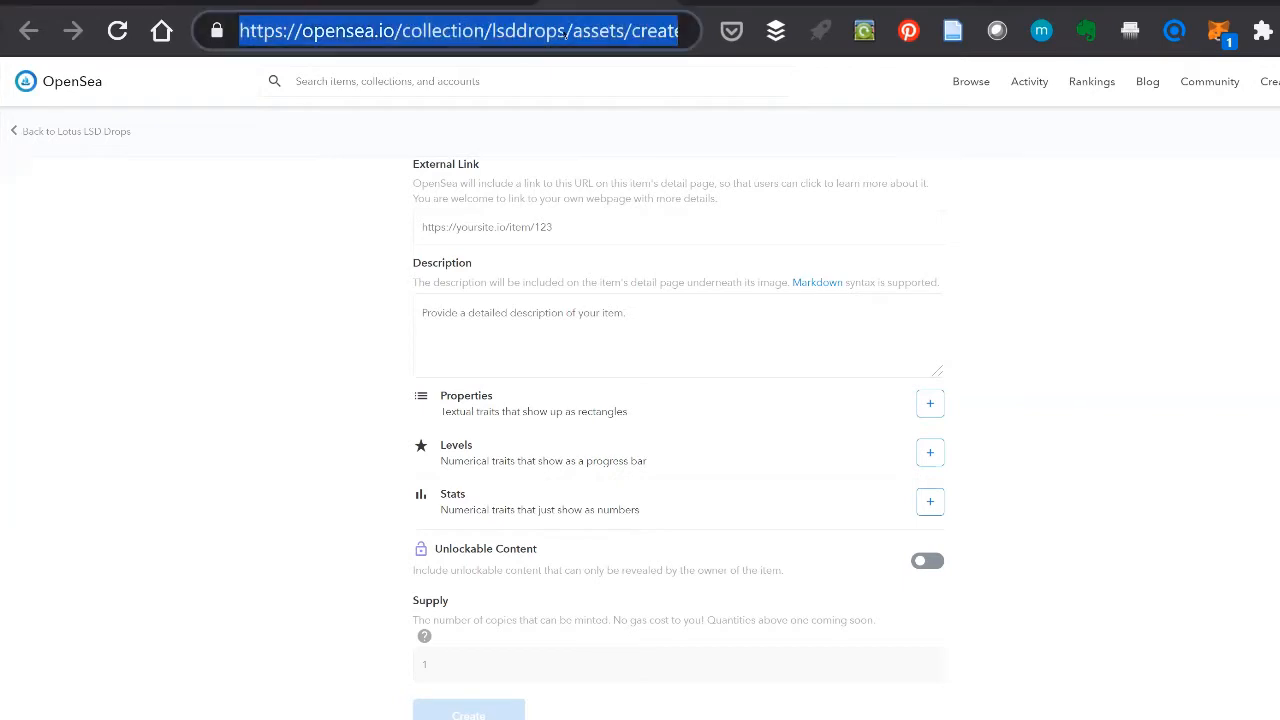
pyautogui.press('End')
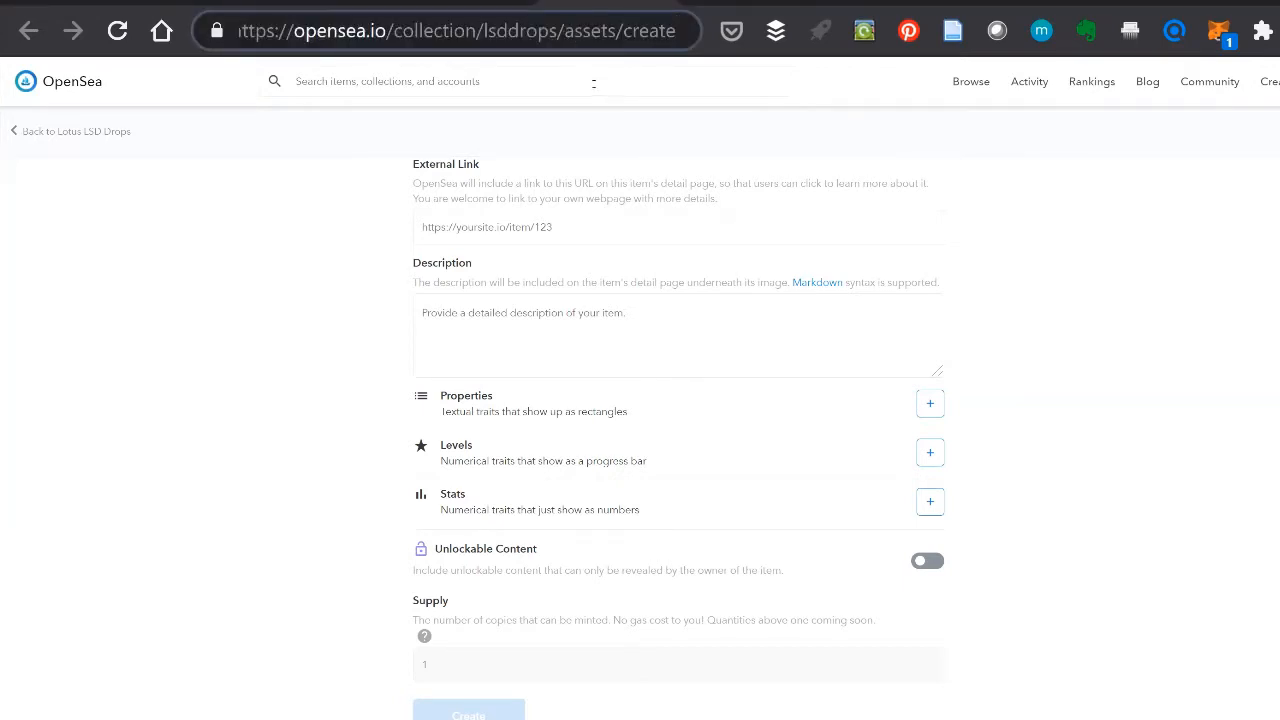
pyautogui.write('?enable_supply=true')
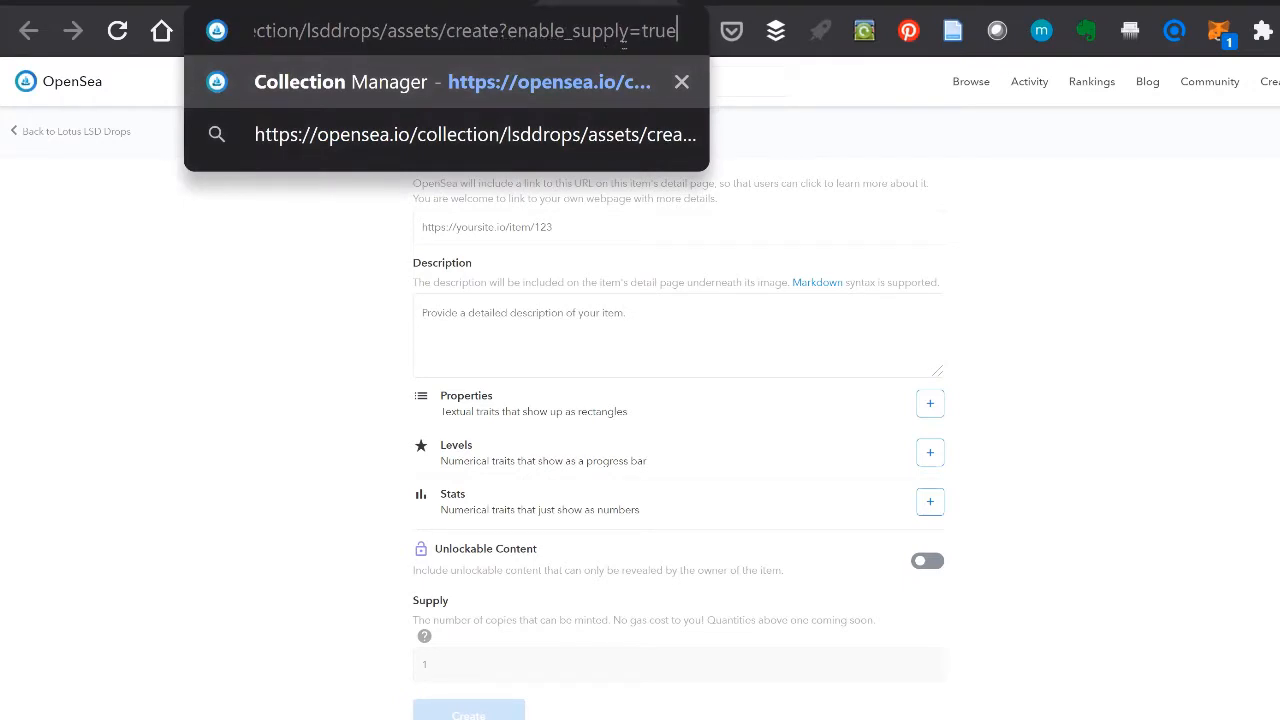
pyautogui.press('Return')
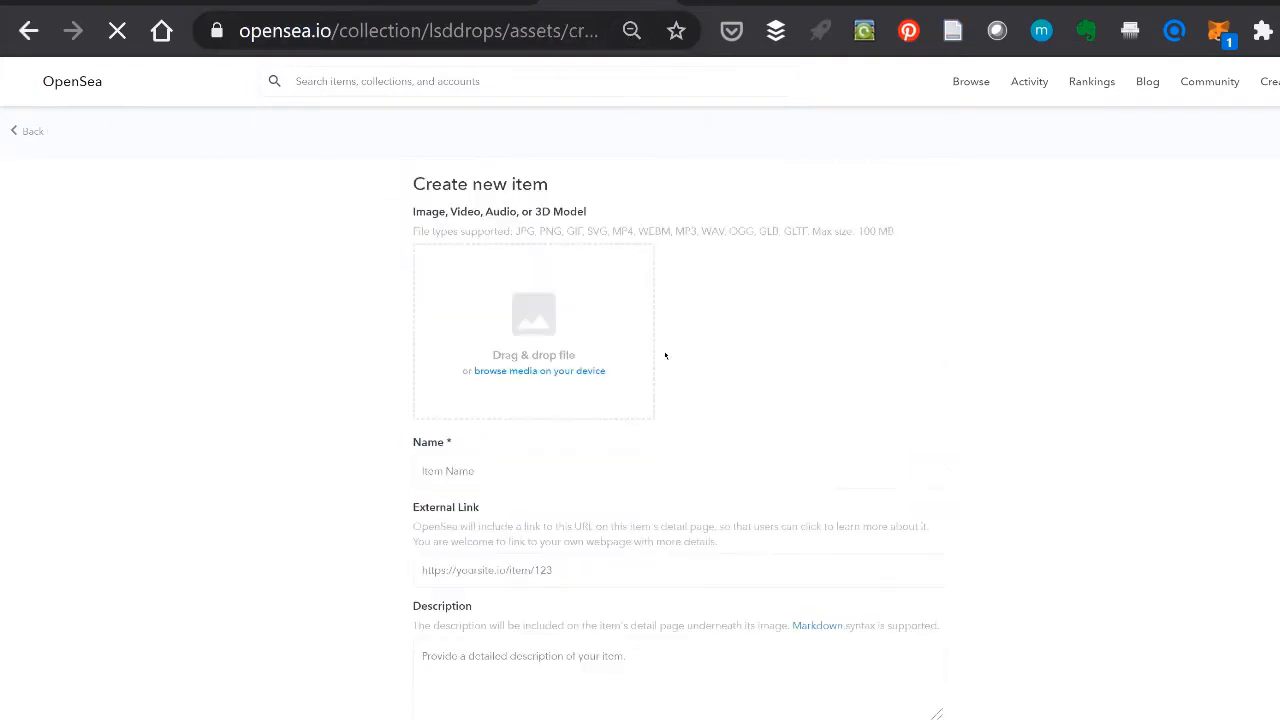
pyautogui.scroll(-4, 667, 385)
pyautogui.moveTo(520, 660); pyautogui.dragTo(331, 690)
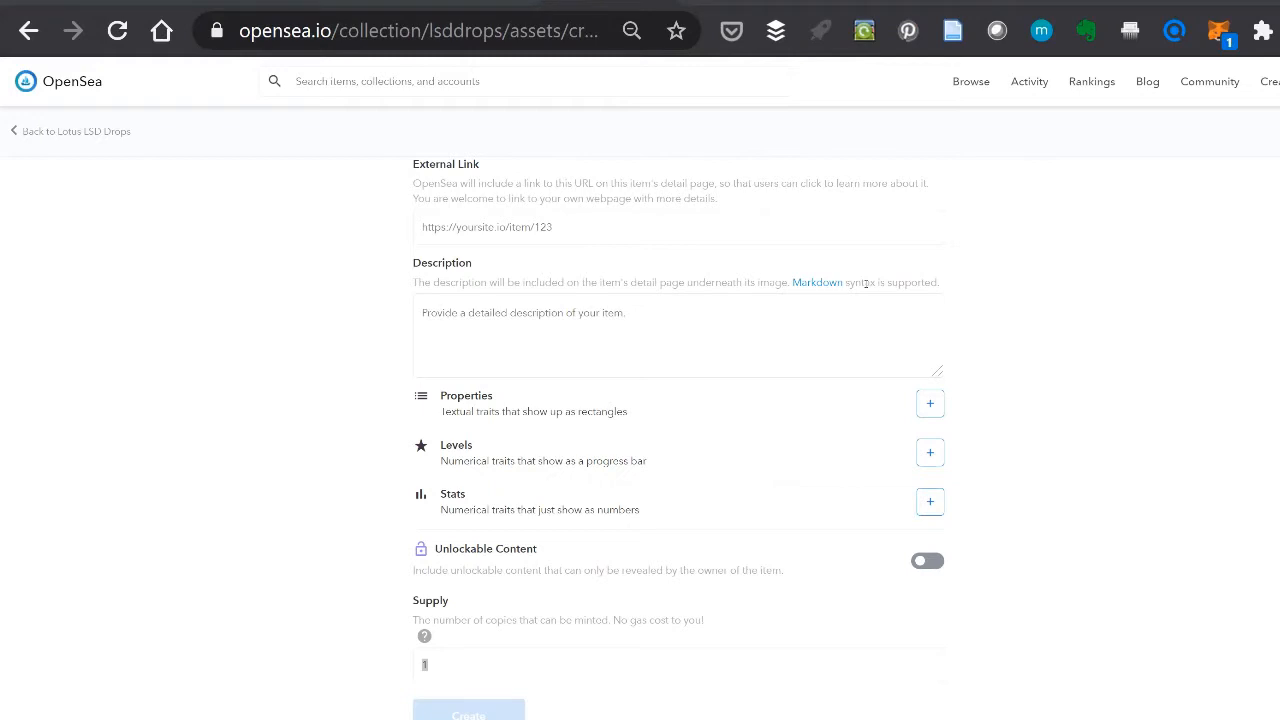
# Step: Upload the blue and purple lotus video as the item's media and add a matching lotus preview image
pyautogui.scroll(4, 1203, 606)
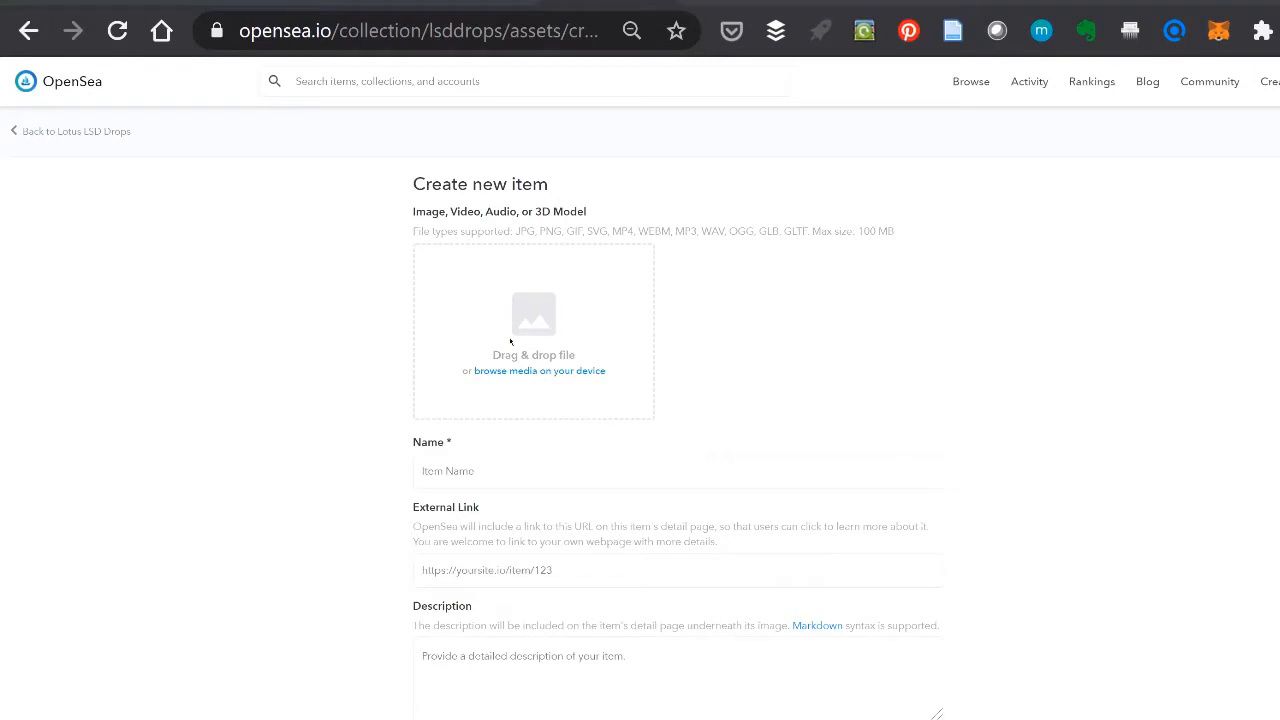
pyautogui.moveTo(510, 342); pyautogui.dragTo(523, 350)
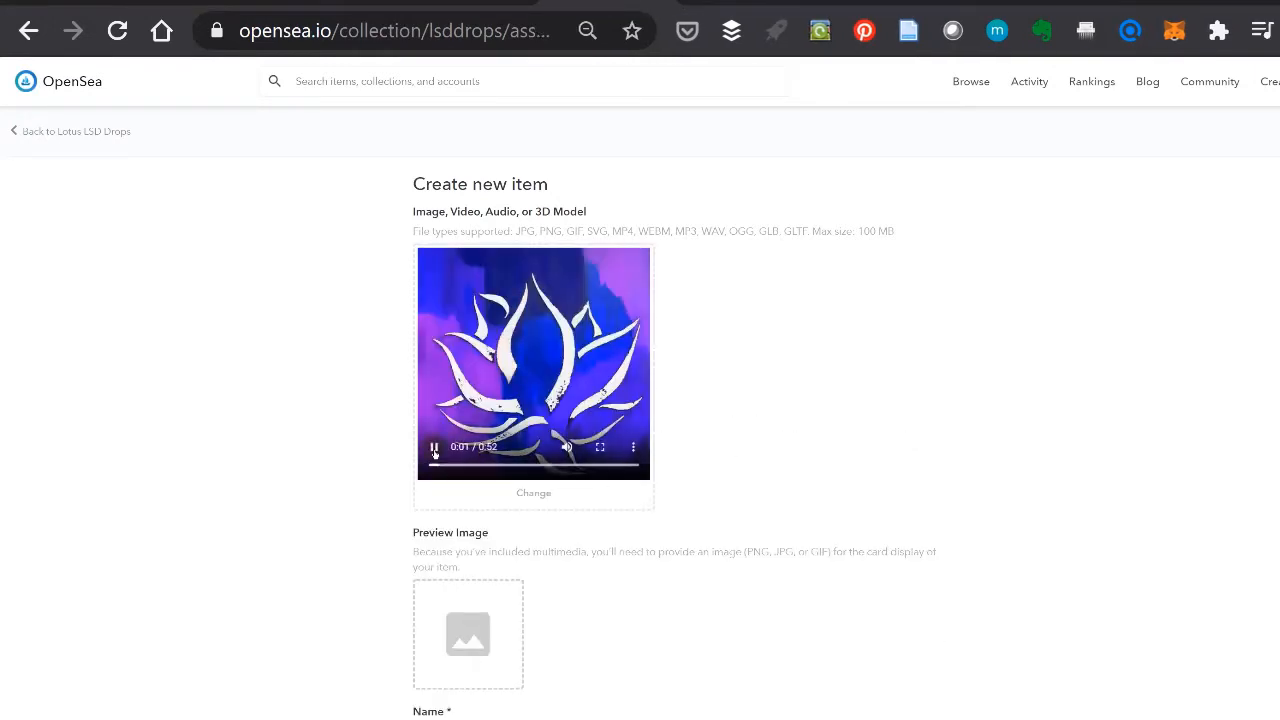
pyautogui.click(434, 450)
pyautogui.scroll(-4, 560, 400)
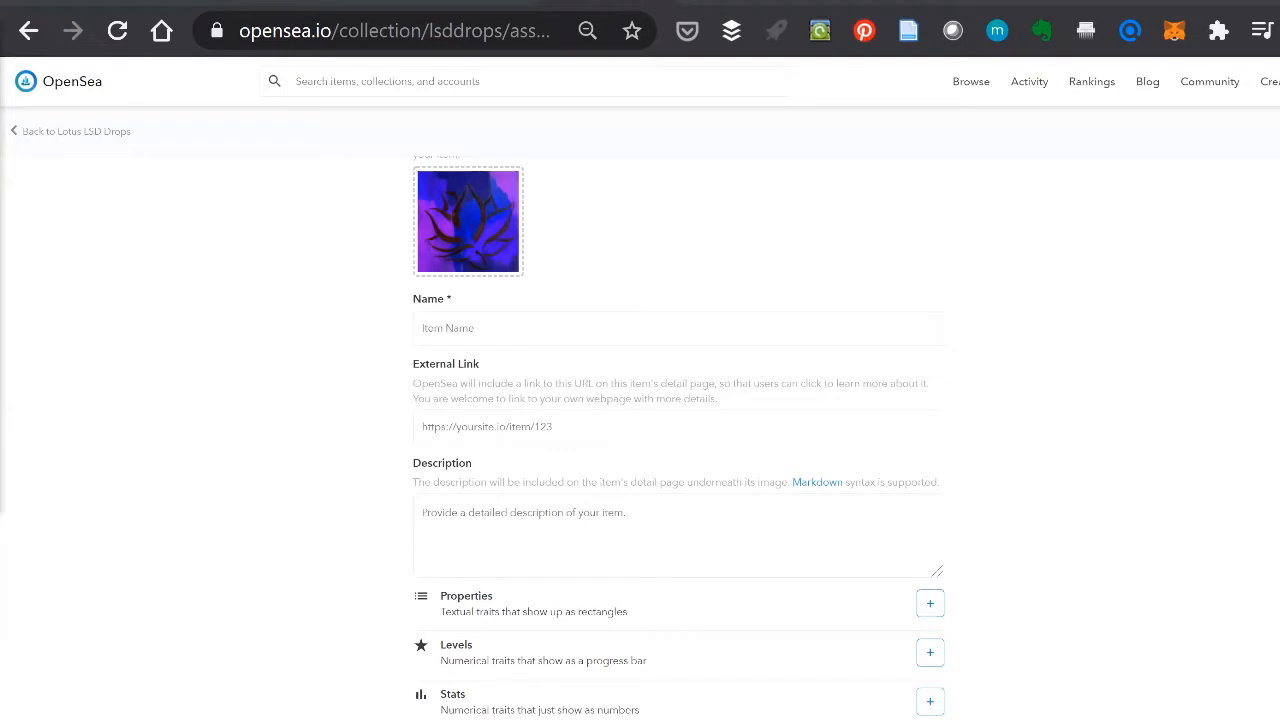
# Step: Name the item "Lavender 009VM (4/4) - Lotus LSD i - LSD Drops Collection"
pyautogui.click(518, 328)
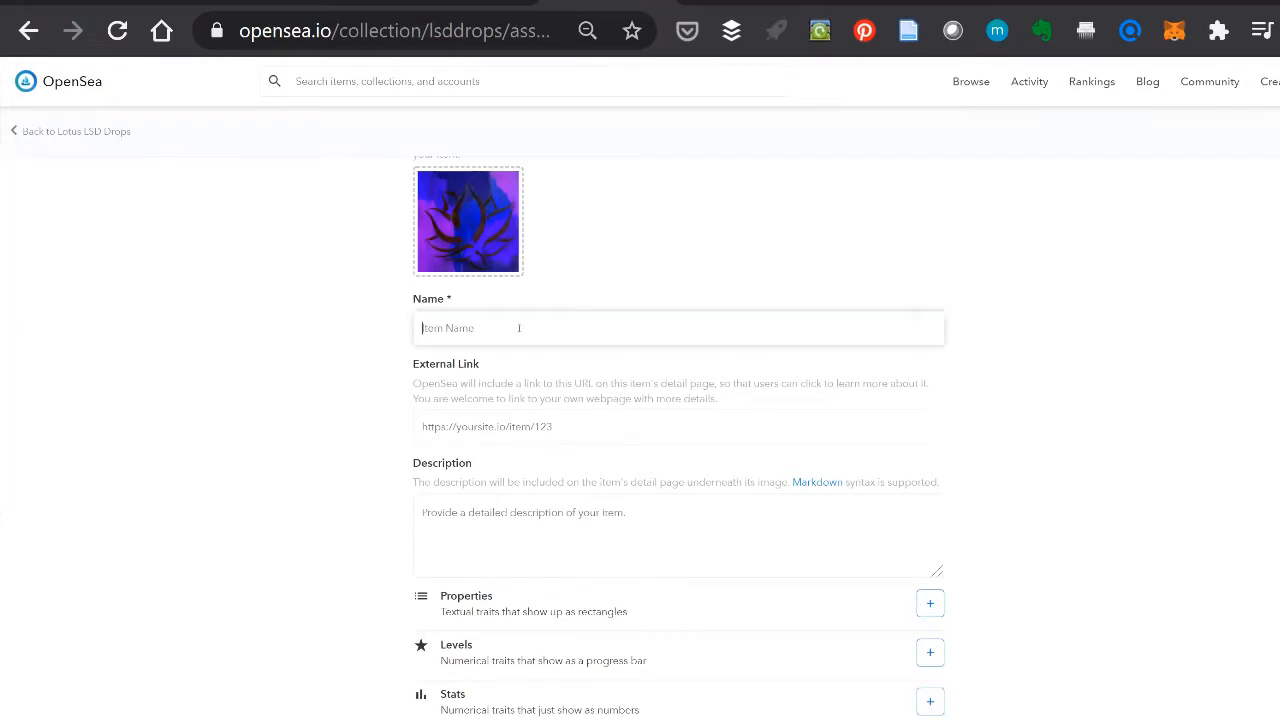
pyautogui.write('iolet Magenta 004VM (4/4) - Lotus LSD i - LSD Drops Collection')
pyautogui.moveTo(491, 328); pyautogui.dragTo(416, 328)
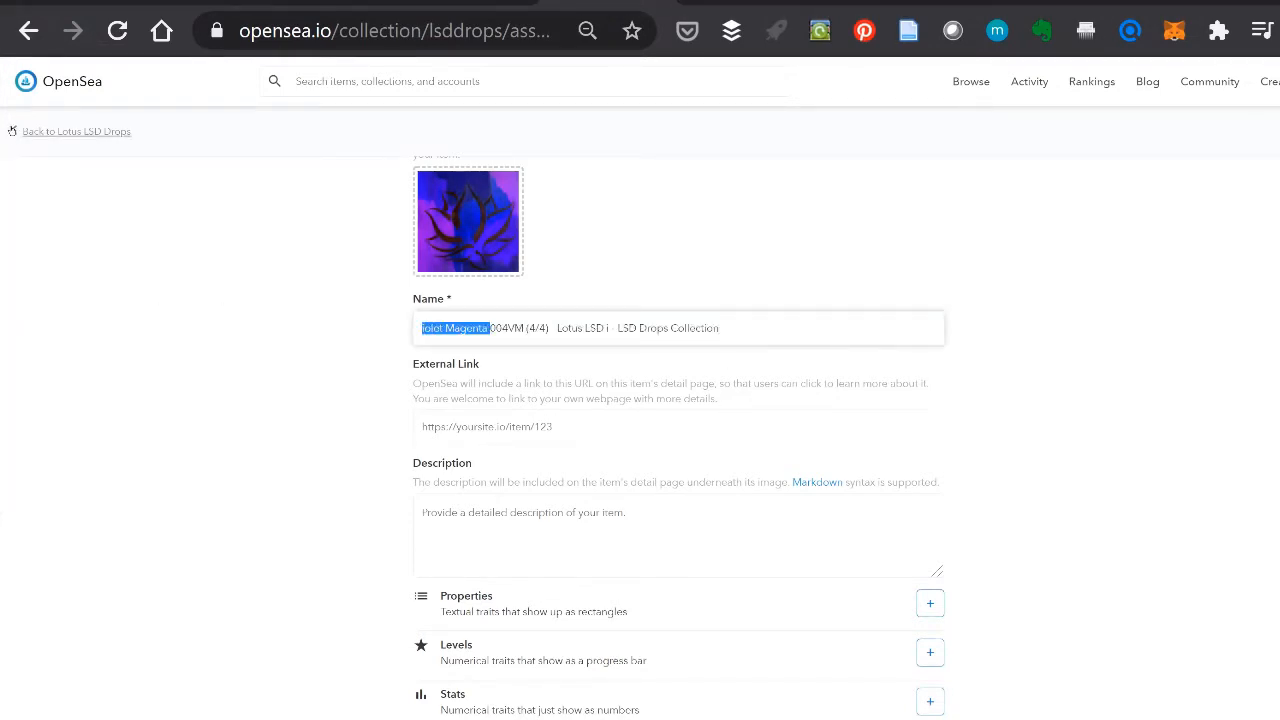
pyautogui.press('BackSpace')
pyautogui.write('Lavender')
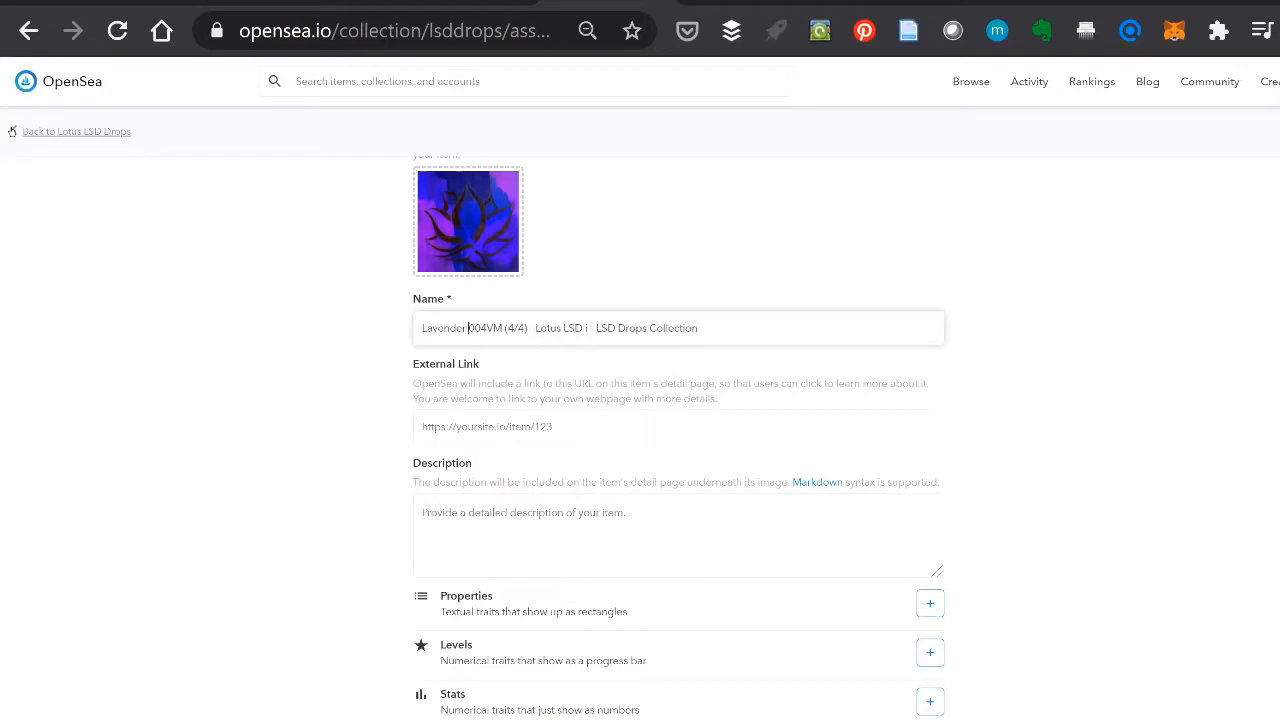
pyautogui.press('Delete')
pyautogui.write('9')
pyautogui.hotkey('alt', 'Tab')
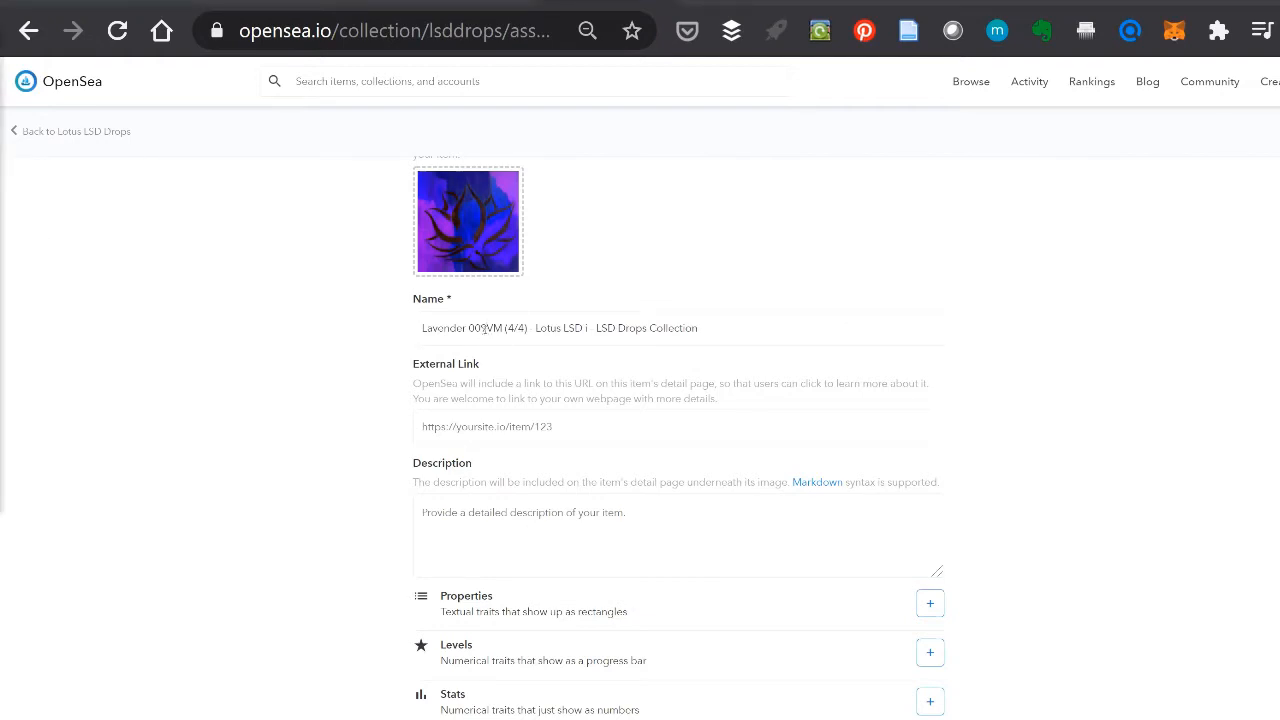
# Step: Change the code in the item name to 009L, keeping the rest of the title
pyautogui.click(484, 328)
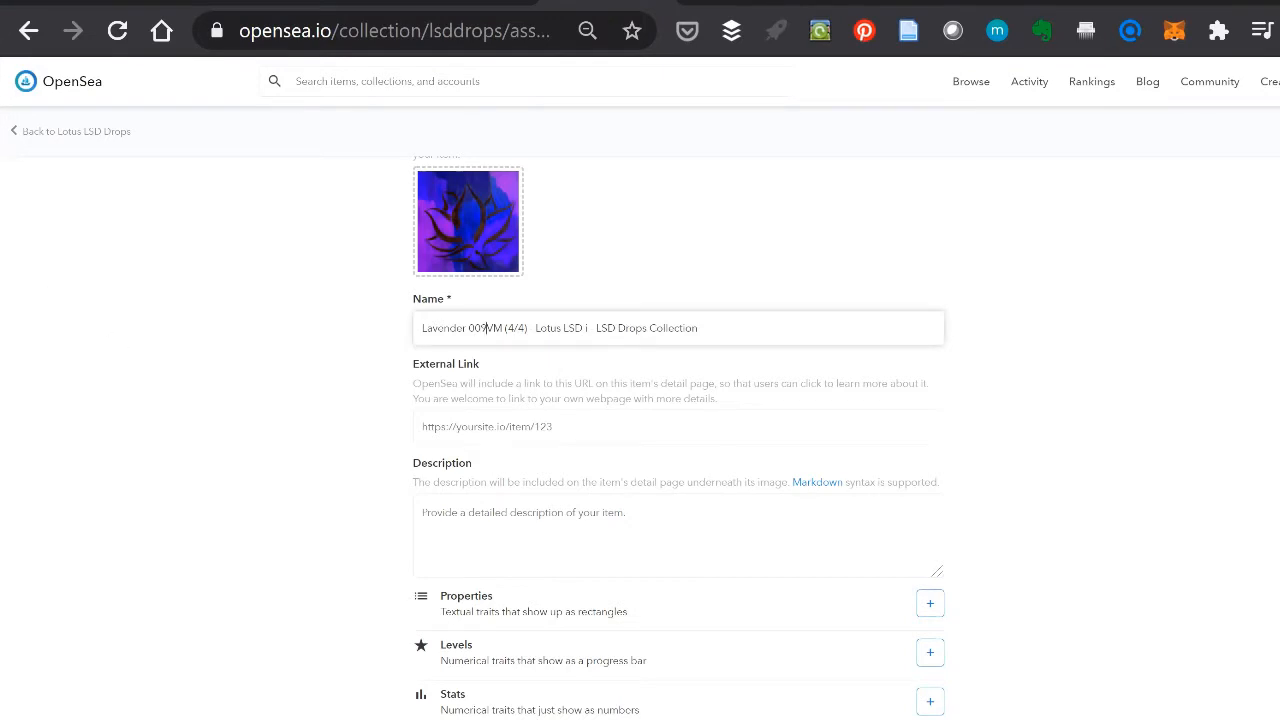
pyautogui.hotkey('alt', 'Tab')
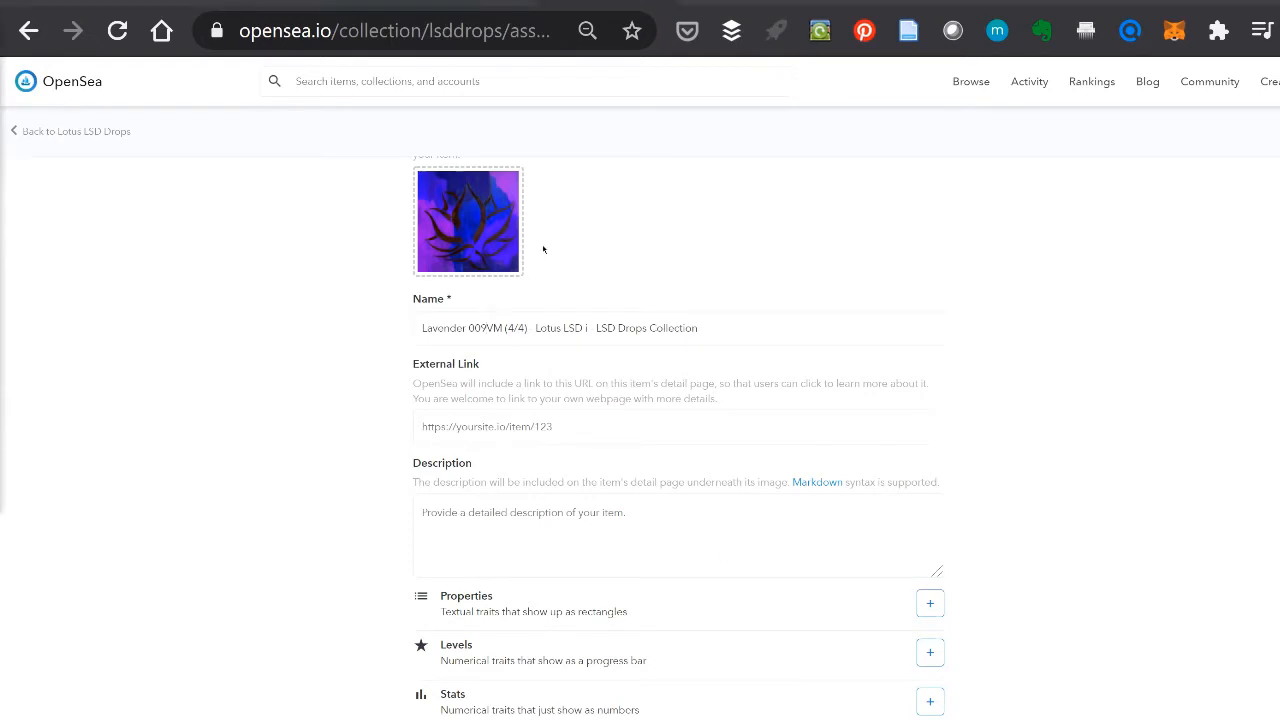
pyautogui.hotkey('alt', 'Tab')
pyautogui.press('BackSpace')
pyautogui.press('BackSpace')
pyautogui.press('BackSpace')
pyautogui.write('L')
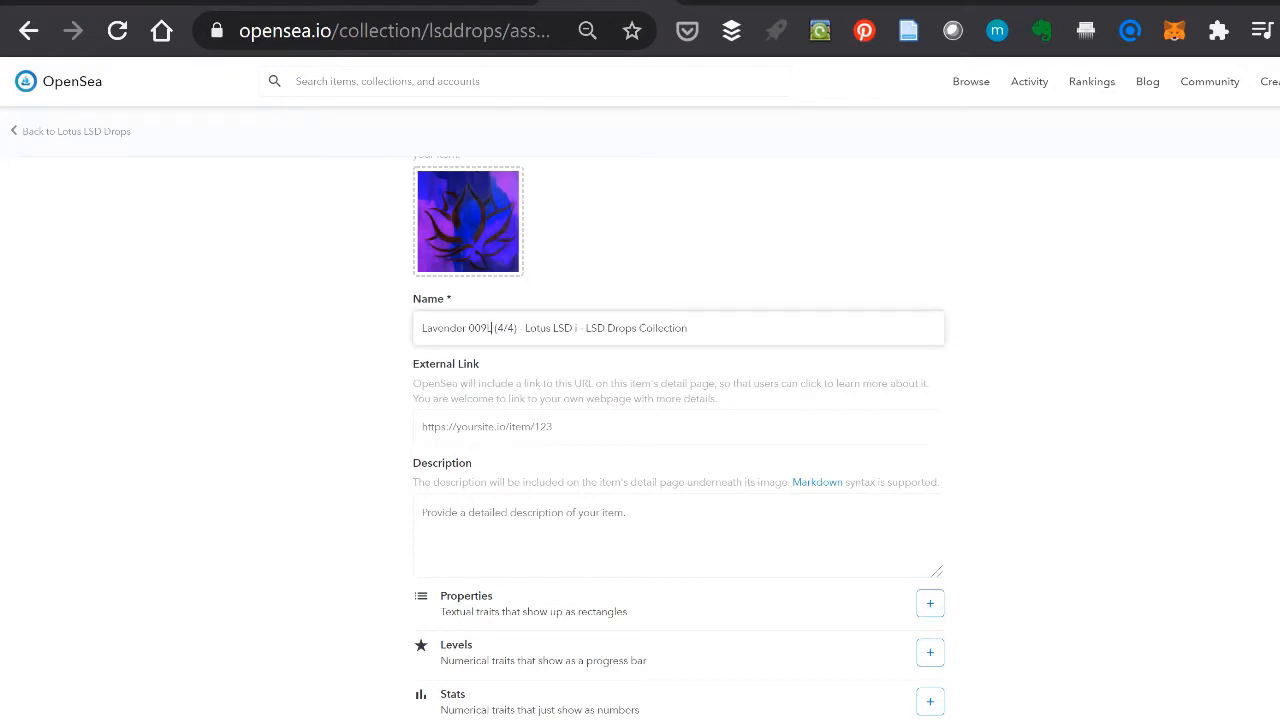
pyautogui.hotkey('alt', 'Tab')
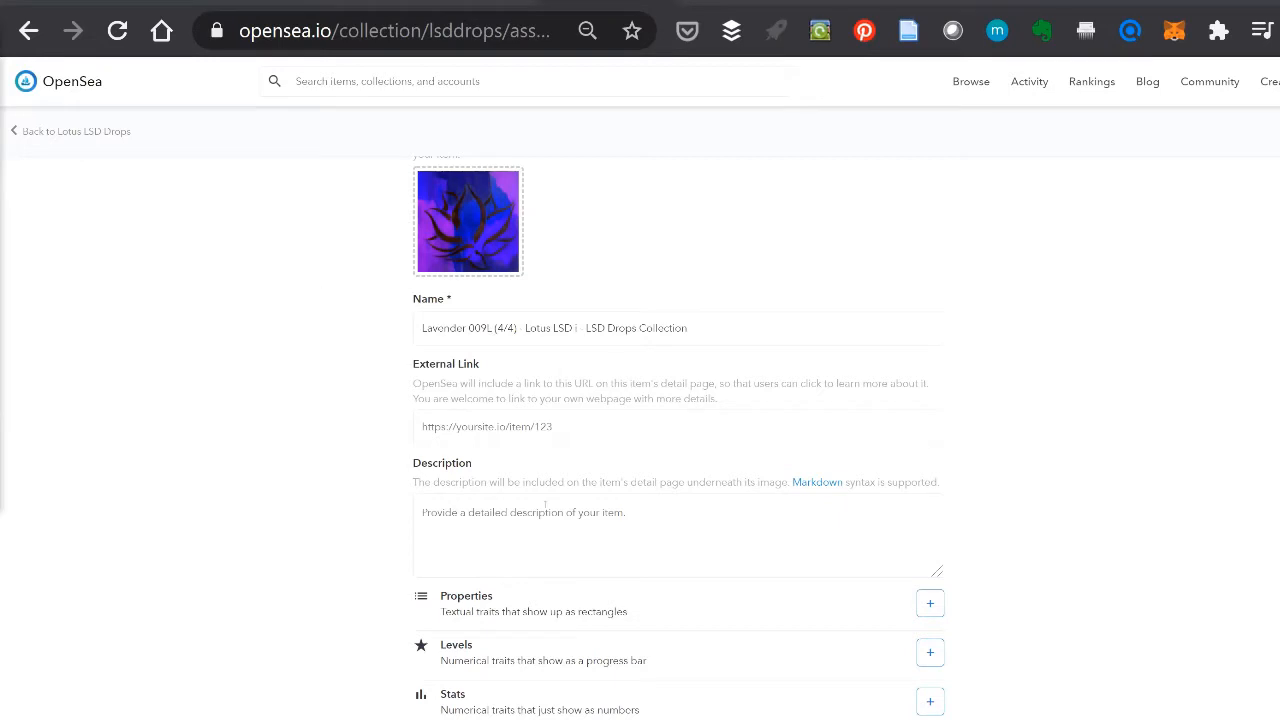
pyautogui.click(493, 319)
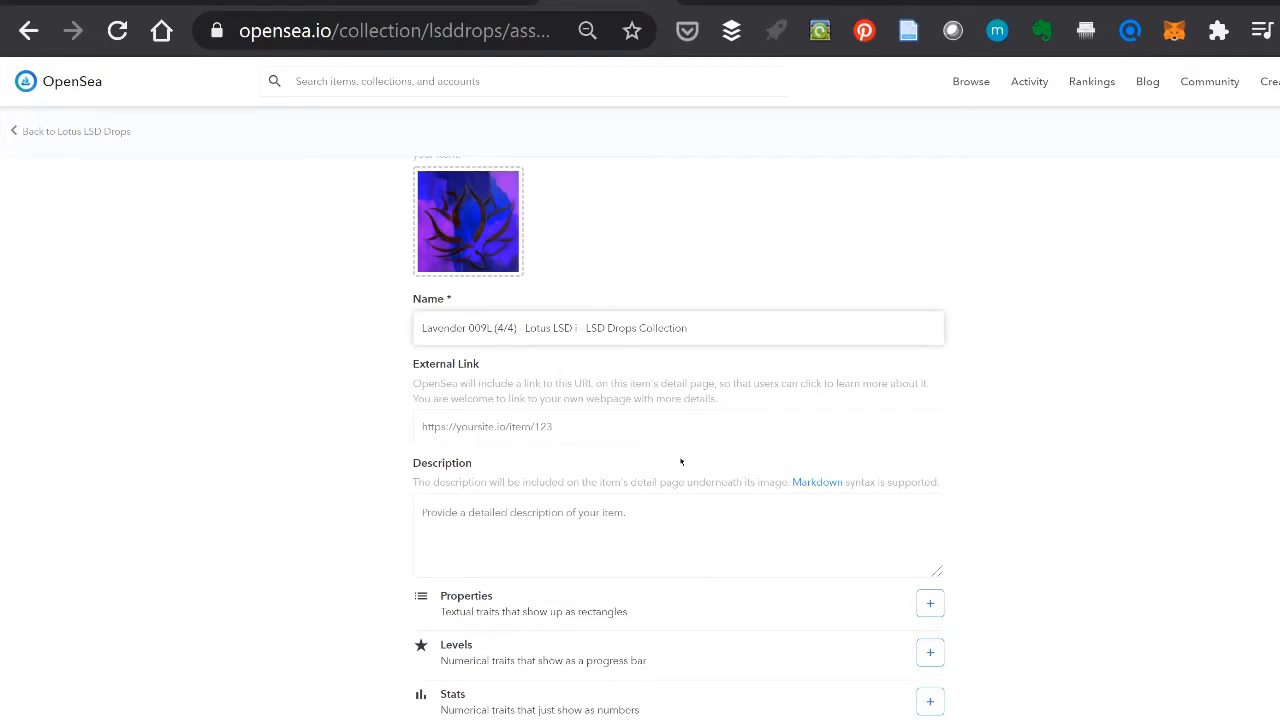
pyautogui.click(581, 410)
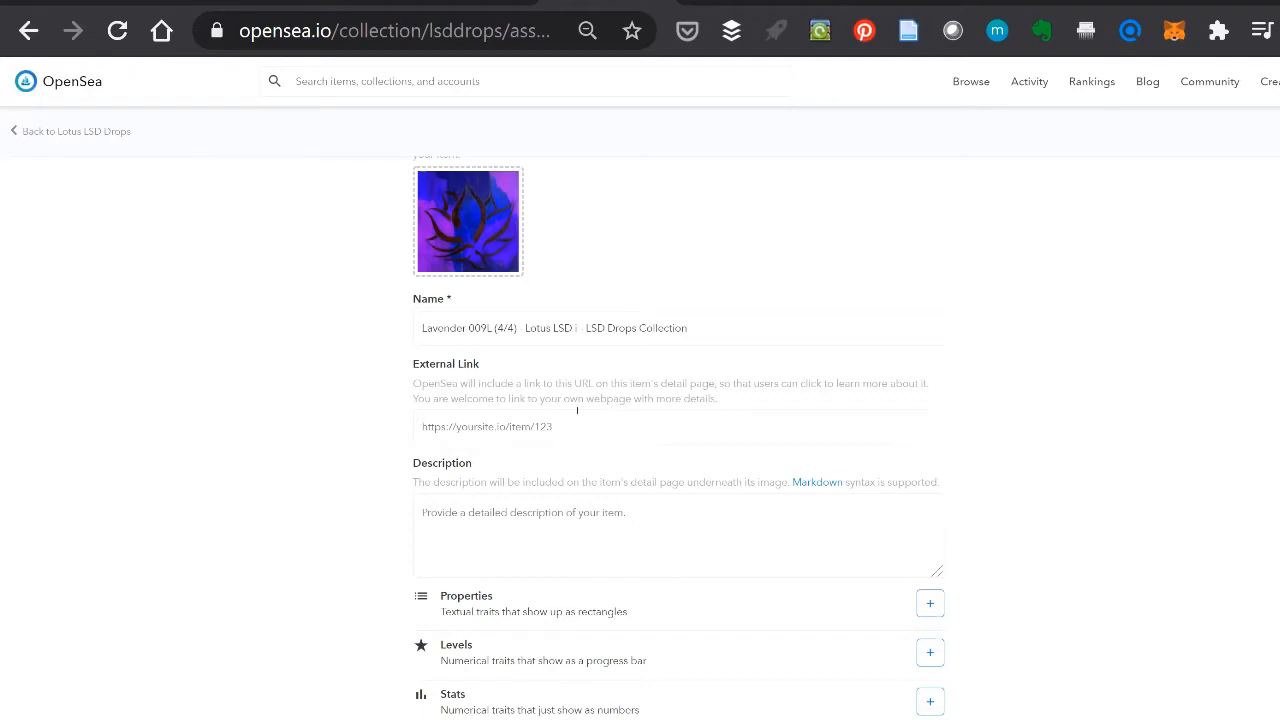
pyautogui.click(472, 410)
pyautogui.write('http://')
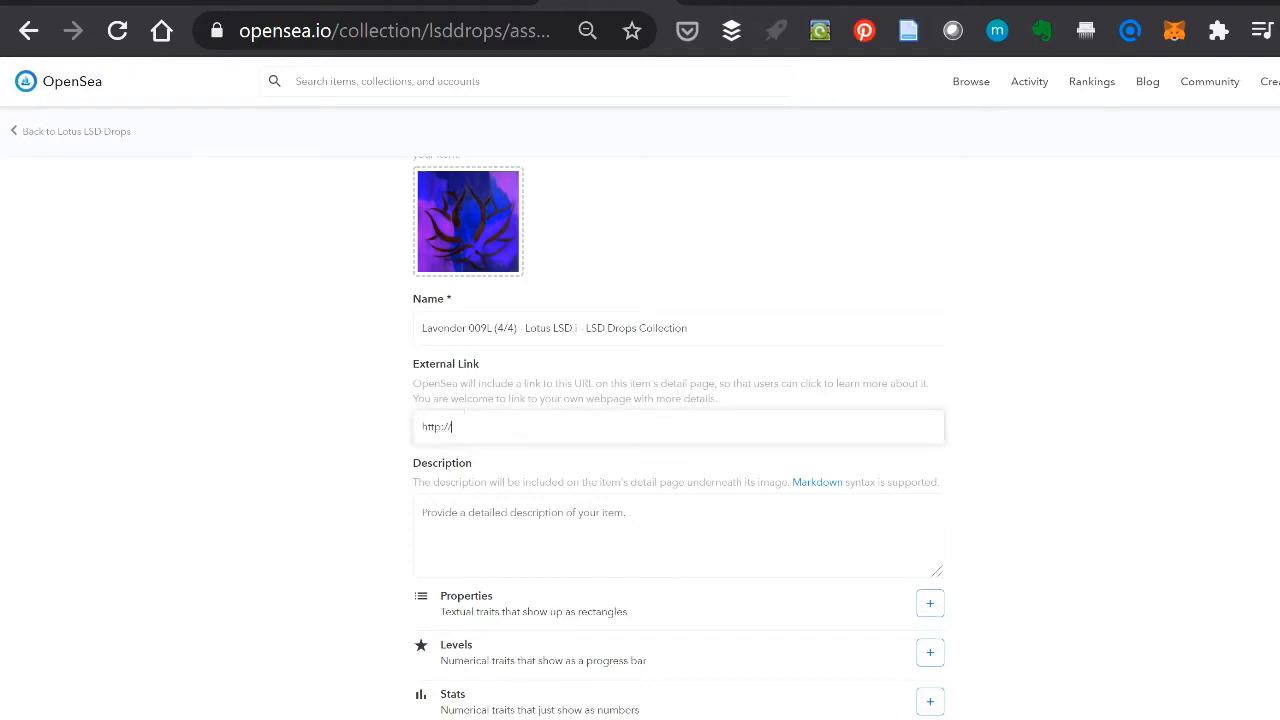
pyautogui.write('artif')
pyautogui.write('.org')
pyautogui.hotkey('alt', 'Tab')
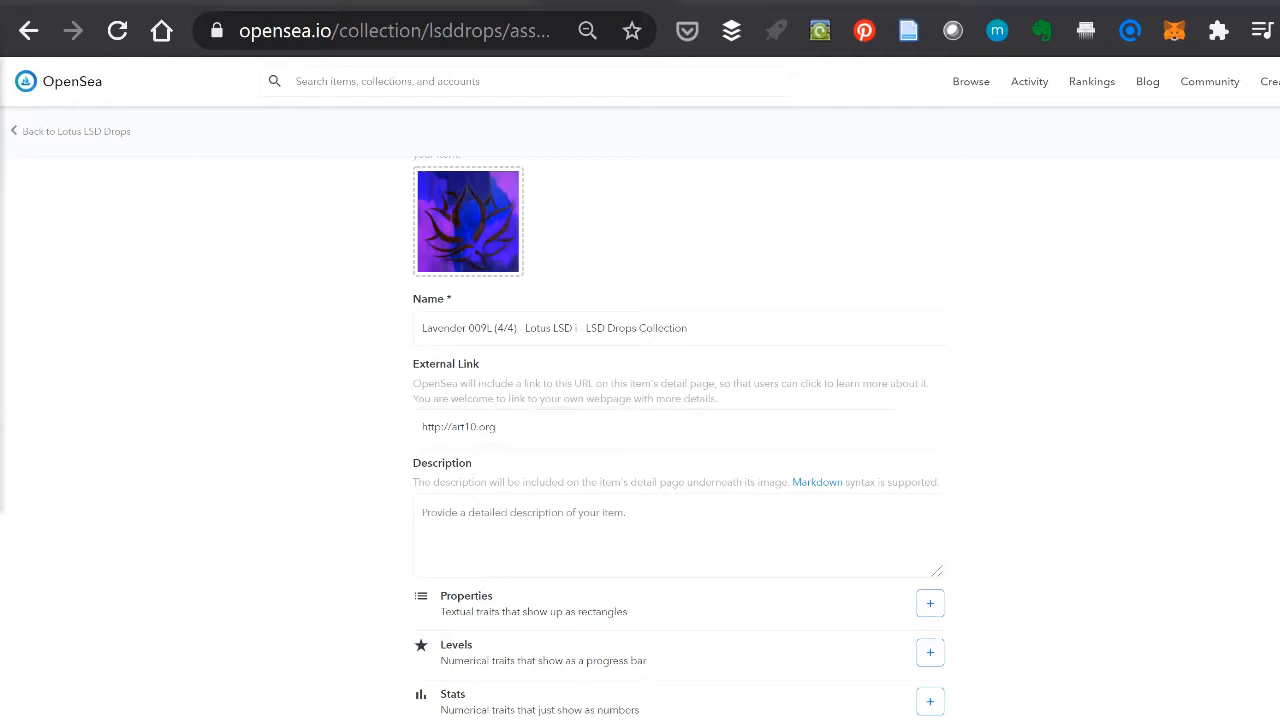
# Step: Paste the existing Violet Magenta 004VM description text into the item's description and return to its beginning
pyautogui.click(511, 535)
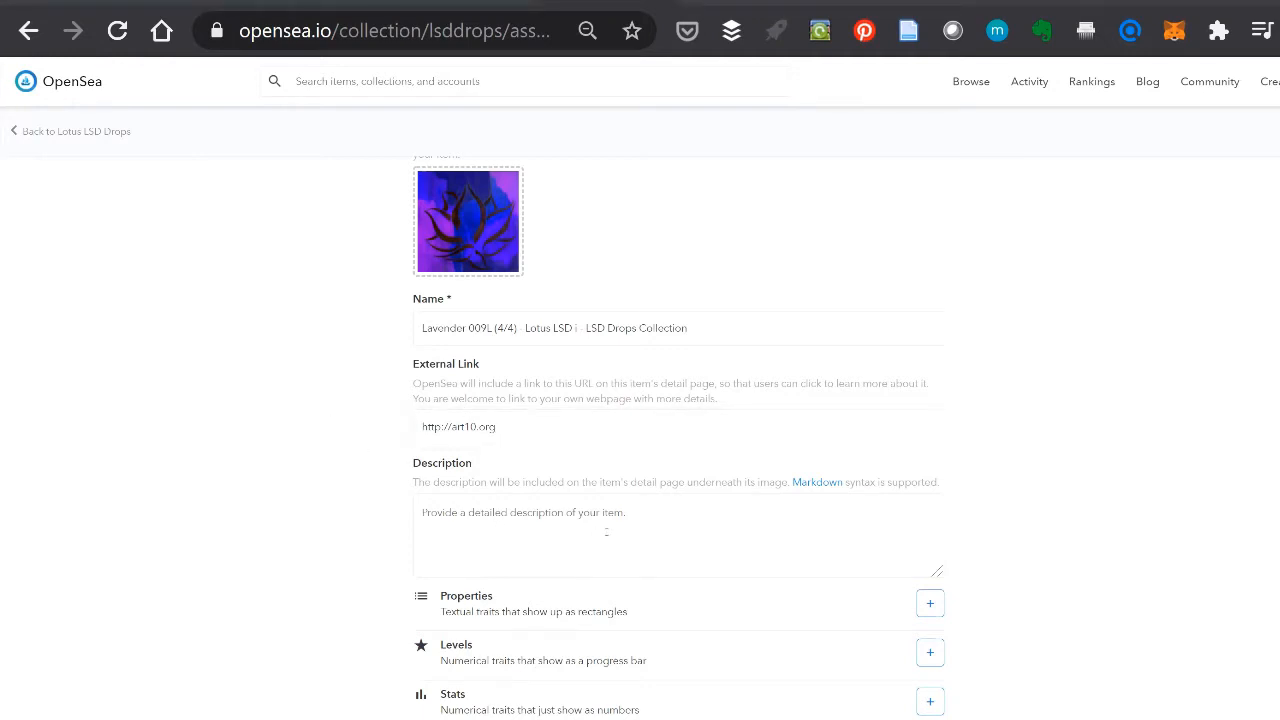
pyautogui.hotkey('ctrl', 'v')
pyautogui.scroll(6, 616, 537)
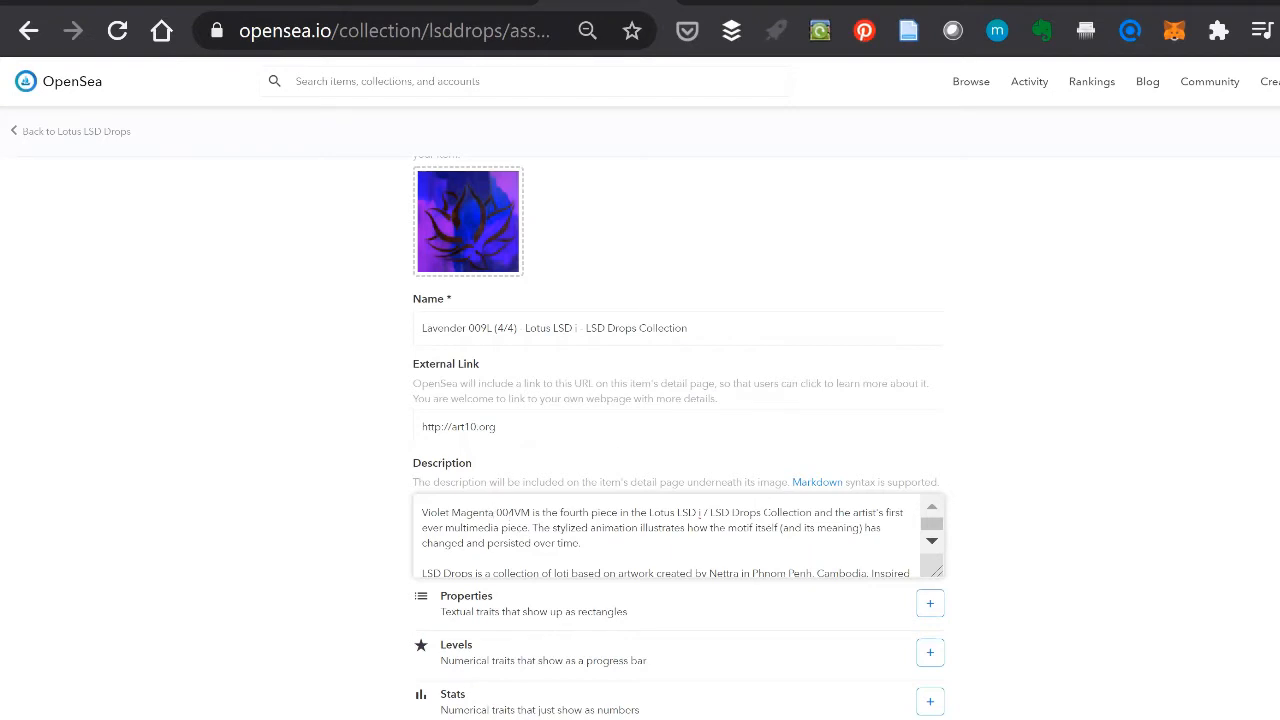
# Step: Change the piece's name and code at the start of the description to "Lavender 009L"
pyautogui.moveTo(422, 512); pyautogui.dragTo(494, 512)
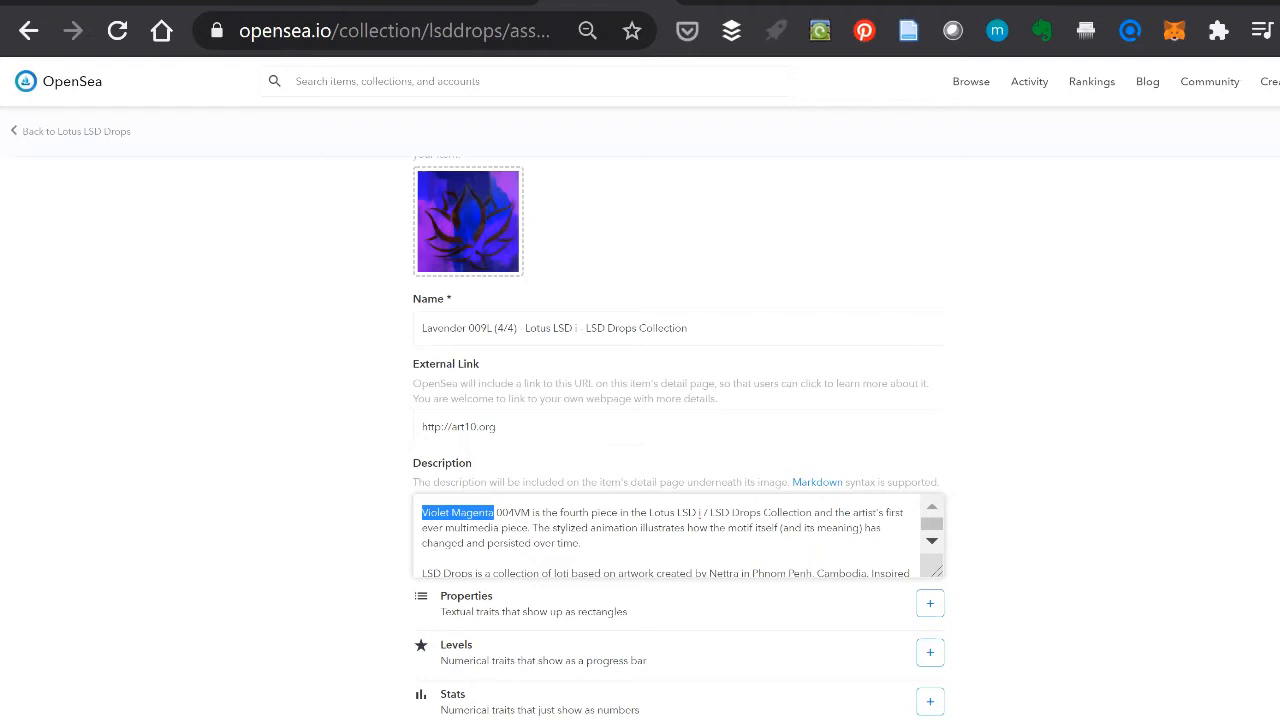
pyautogui.press('BackSpace')
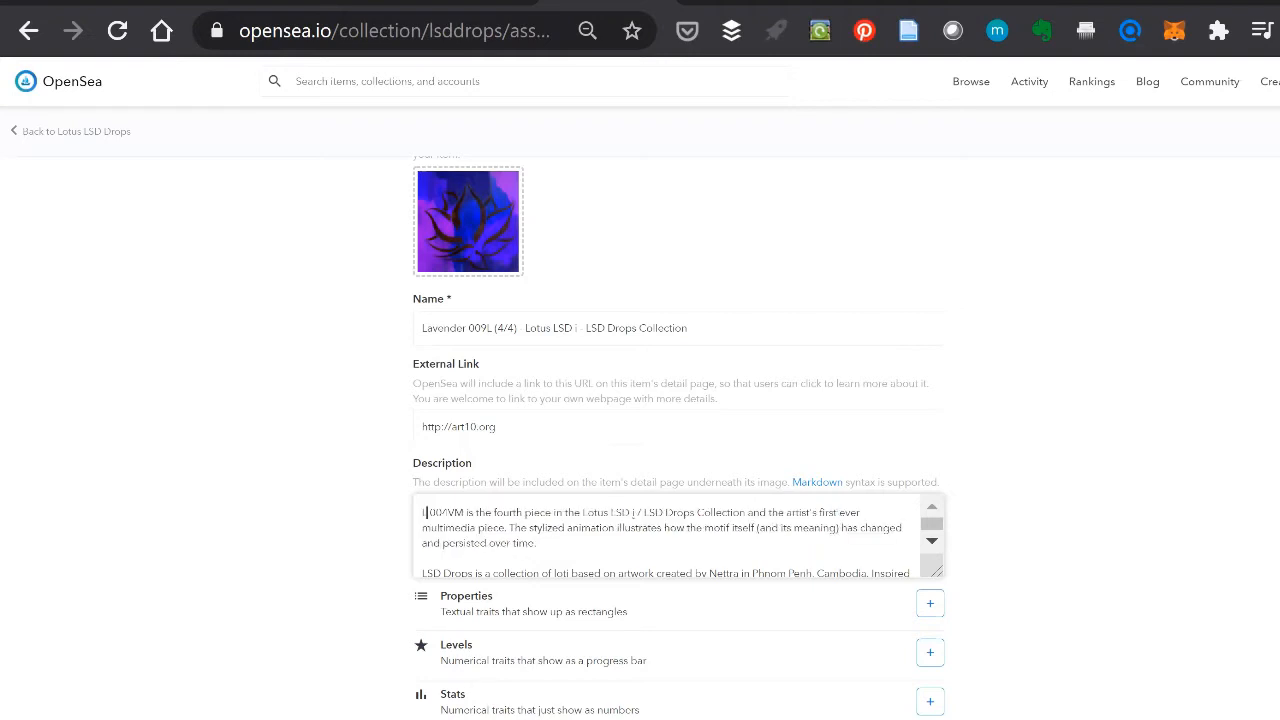
pyautogui.write('Lavender')
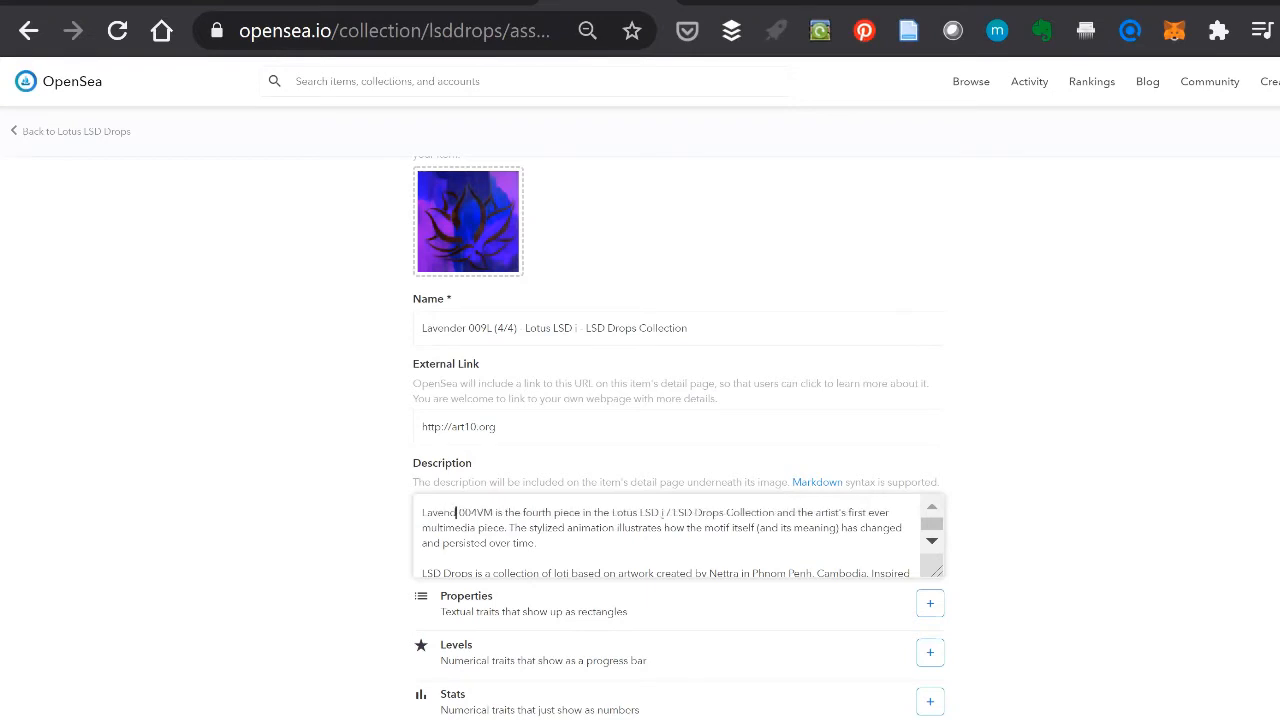
pyautogui.press('Right')
pyautogui.press('Right')
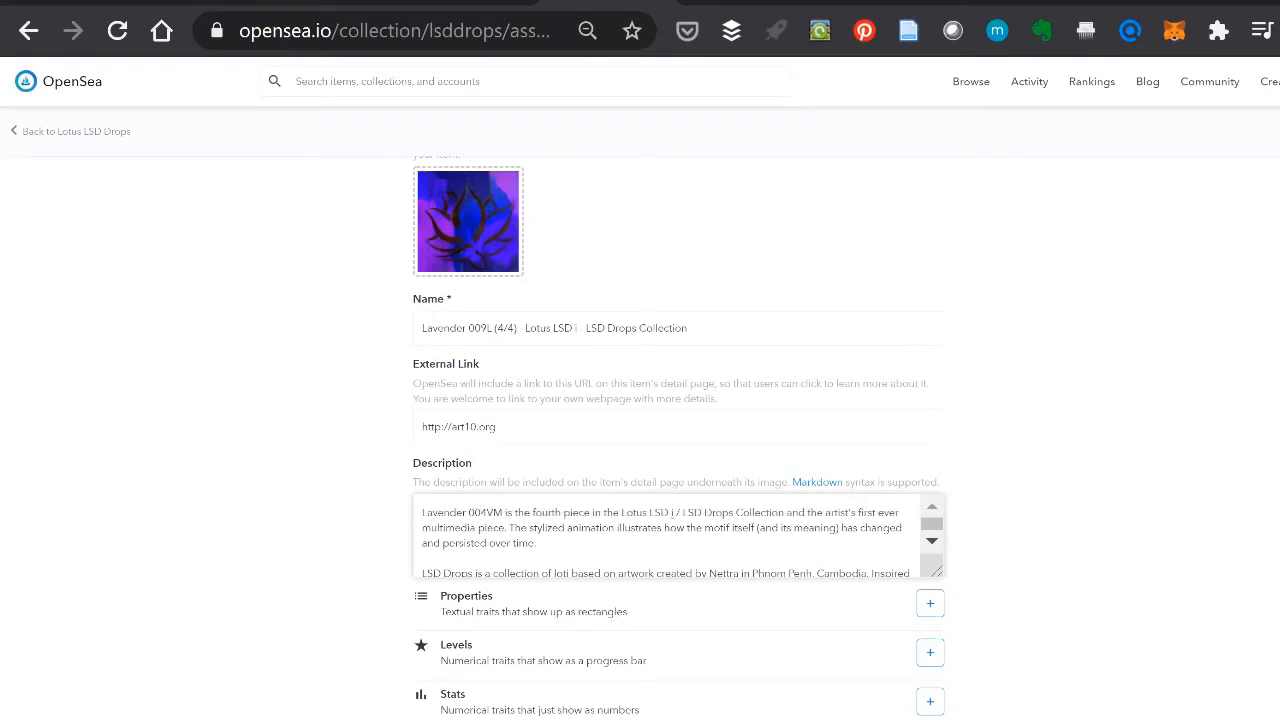
pyautogui.press('Delete')
pyautogui.write('9')
pyautogui.hotkey('shift', 'Right')
pyautogui.hotkey('shift', 'Right')
pyautogui.write('L')
# Step: Reword the description's first sentence to say "ninth piece" and the artist's "second" ever multimedia piece
pyautogui.press('Right')
pyautogui.press('Right')
pyautogui.press('Right')
pyautogui.press('Right')
pyautogui.press('Right')
pyautogui.press('Right')
pyautogui.press('Right')
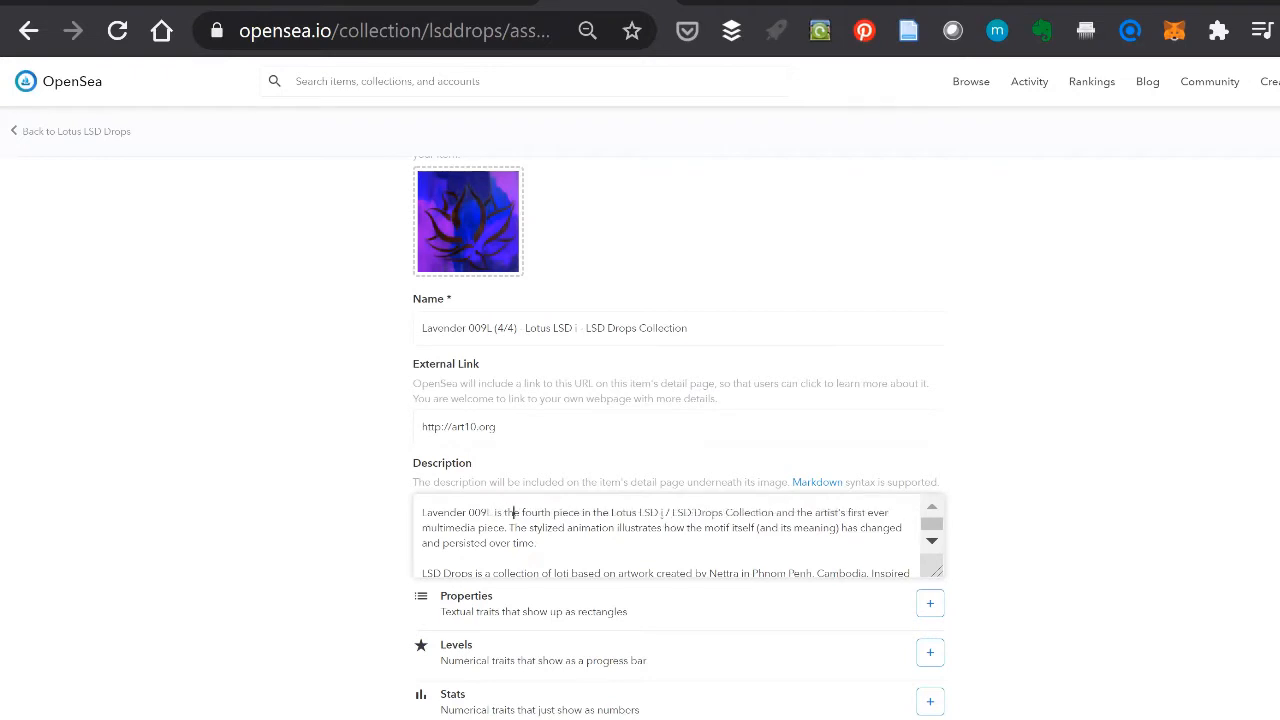
pyautogui.write('\\')
pyautogui.press('BackSpace')
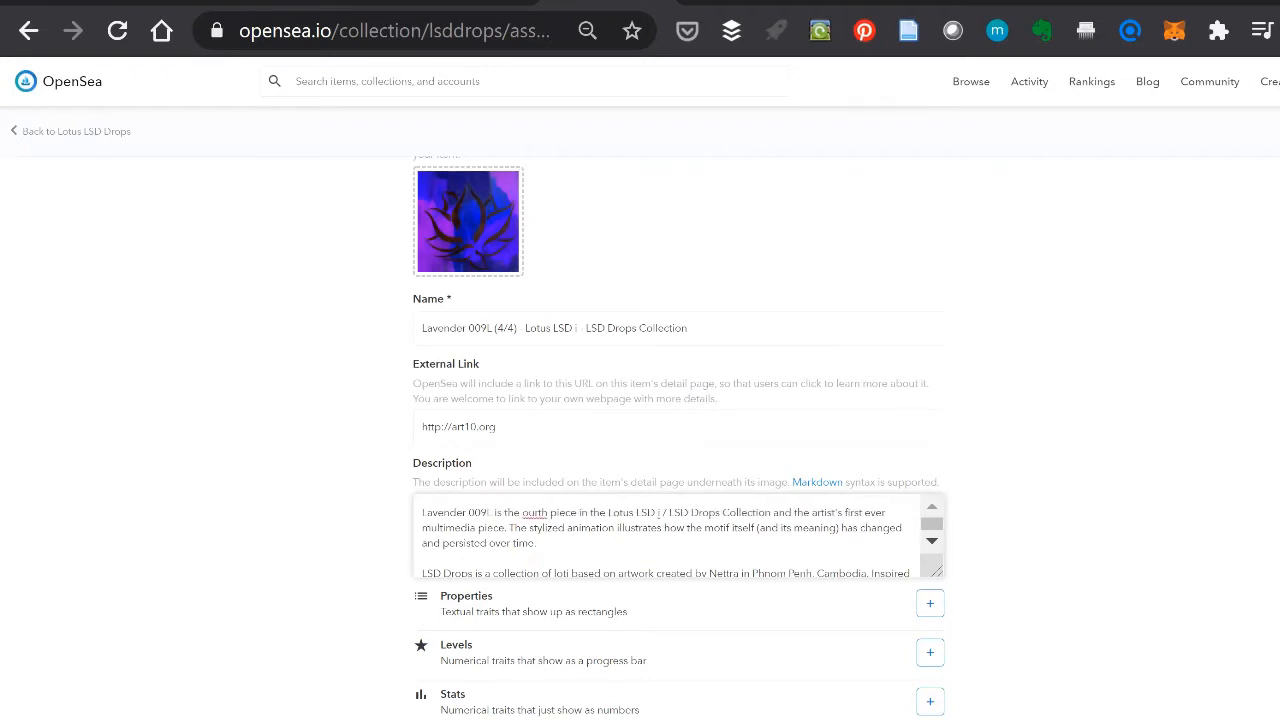
pyautogui.hotkey('shift', 'Right')
pyautogui.hotkey('shift', 'Right')
pyautogui.hotkey('shift', 'Right')
pyautogui.hotkey('shift', 'Right')
pyautogui.hotkey('shift', 'Right')
pyautogui.write('ninth')
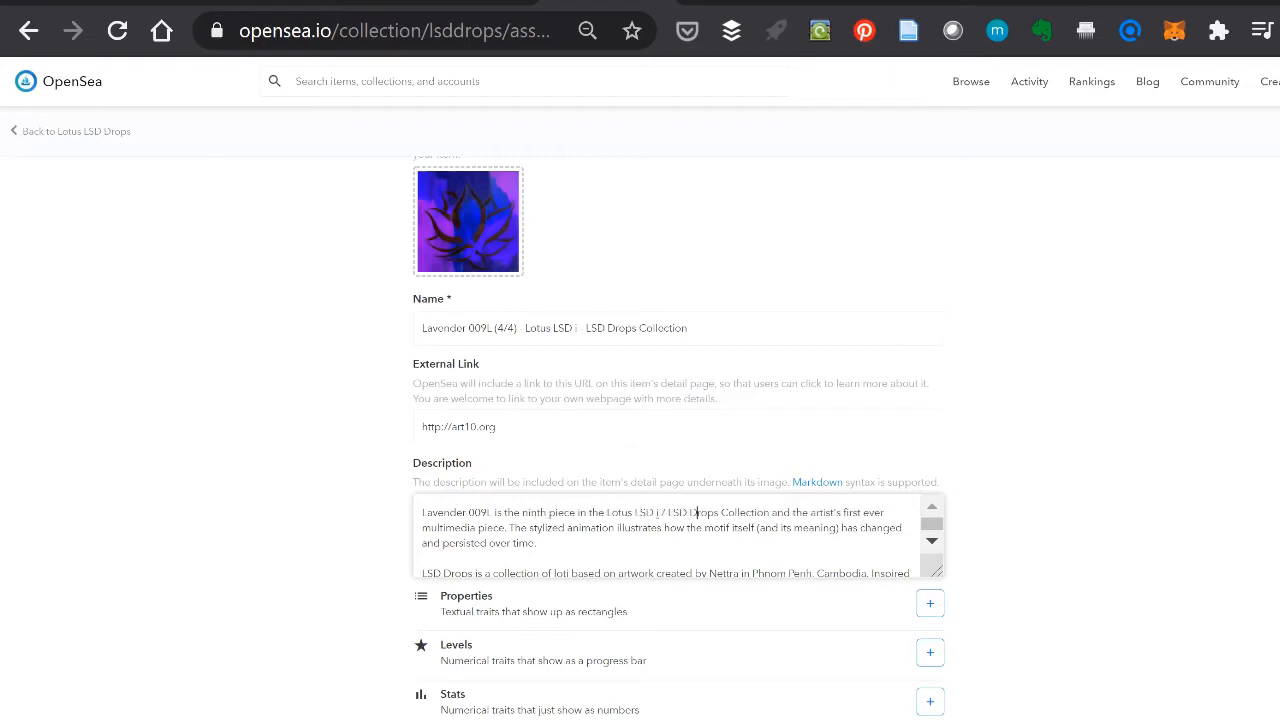
pyautogui.moveTo(843, 512); pyautogui.dragTo(861, 513)
pyautogui.write('second')
# Step: End the description's animation sentence with "persists despite challenges." and start another sentence with "It is also the first"
pyautogui.press('Right')
pyautogui.press('Right')
pyautogui.press('Right')
pyautogui.press('Right')
pyautogui.press('Right')
pyautogui.press('Right')
pyautogui.press('Right')
pyautogui.press('Right')
pyautogui.press('Right')
pyautogui.press('Right')
pyautogui.press('Right')
pyautogui.press('Down')
pyautogui.press('Down')
pyautogui.press('Down')
pyautogui.press('Up')
pyautogui.press('Up')
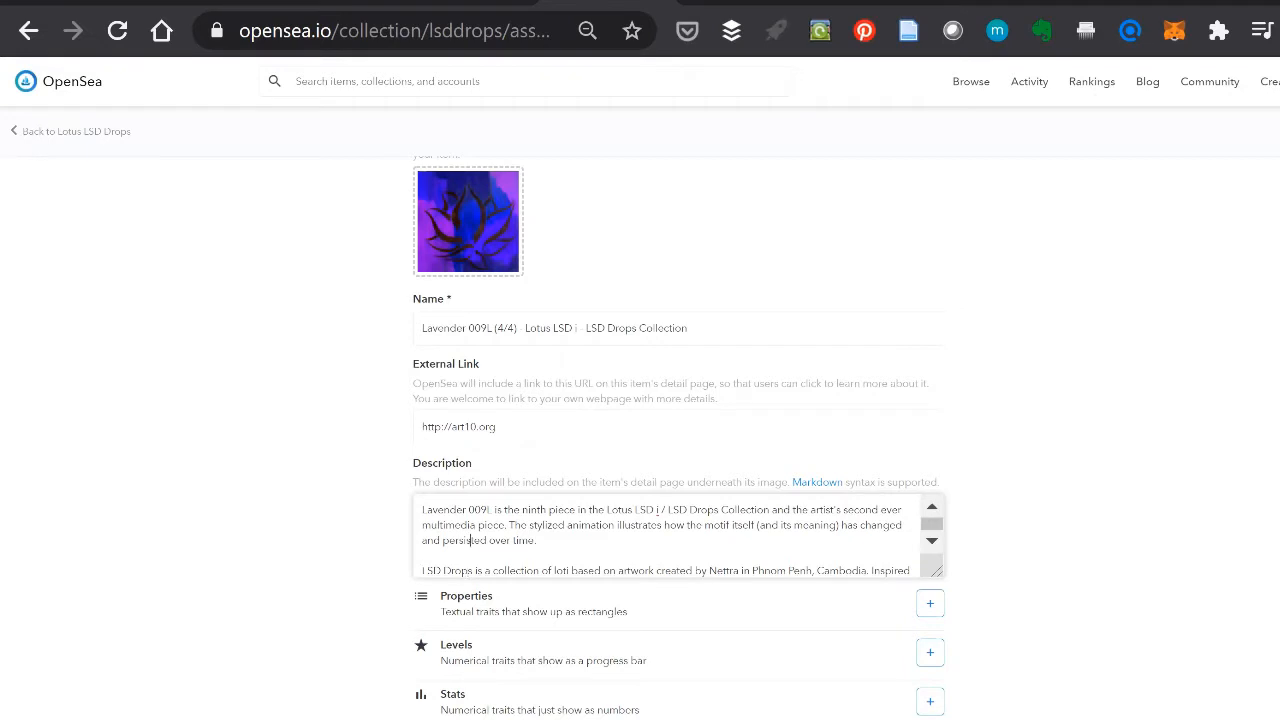
pyautogui.click(680, 537)
pyautogui.write('persists despi')
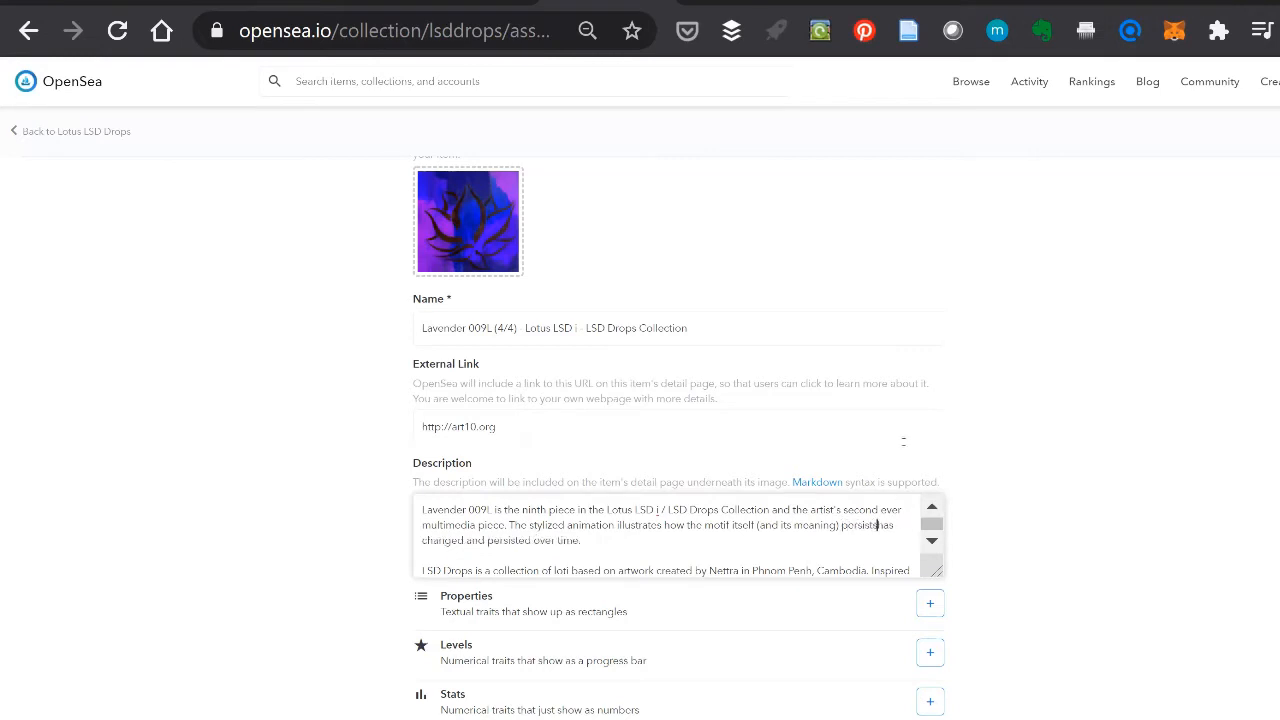
pyautogui.write('te')
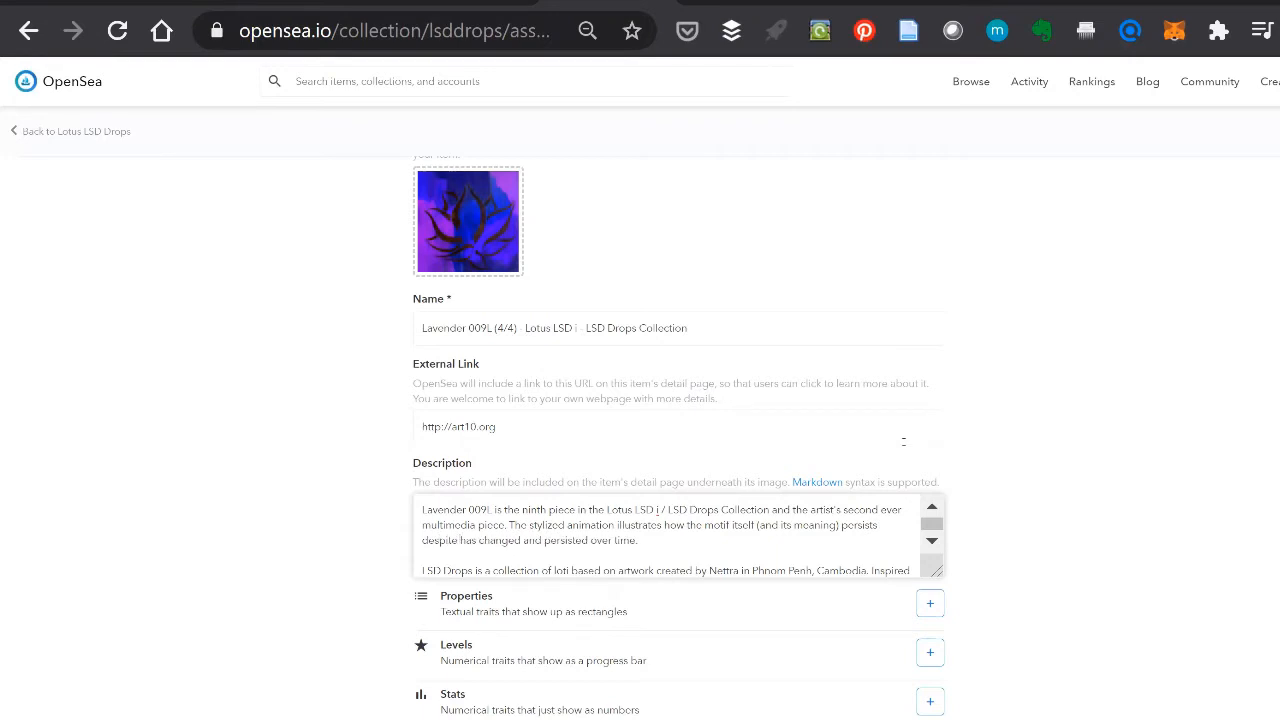
pyautogui.hotkey('shift', 'End')
pyautogui.write('ch')
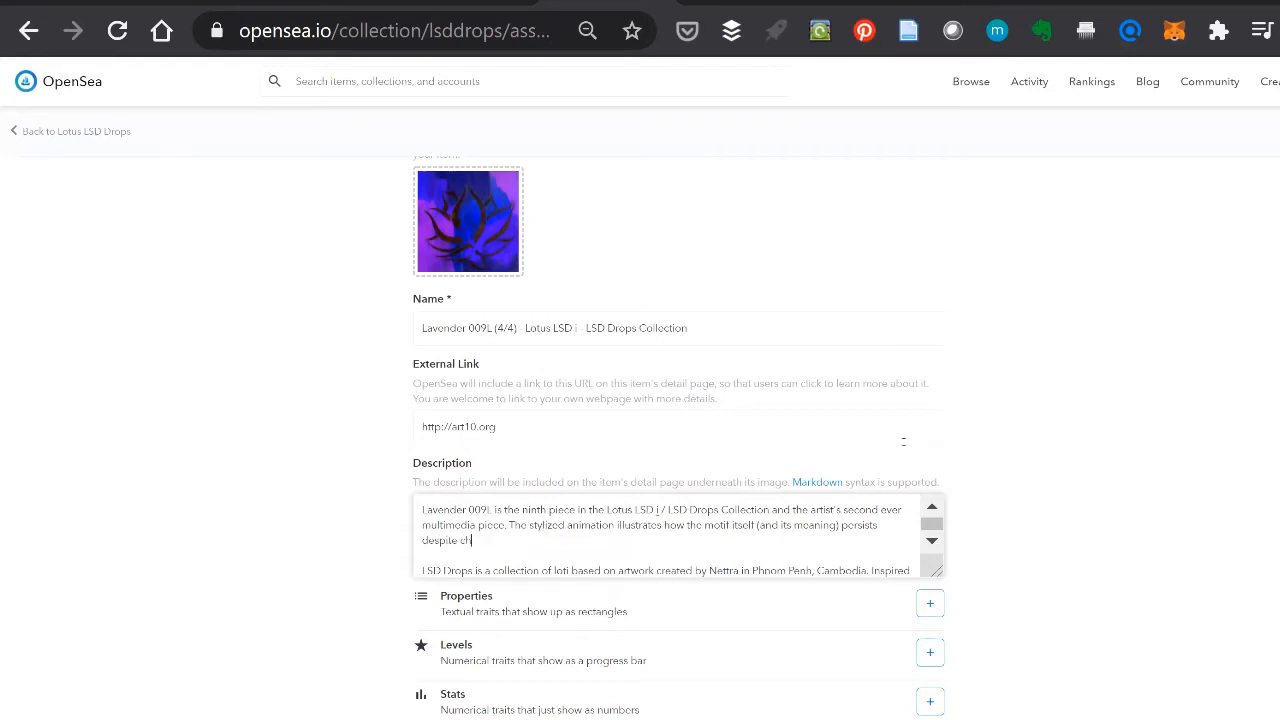
pyautogui.write('allenges. It is also the first pe')
# Step: Complete the new description sentence as "It is also the first piece to reference a new trend: glitch art."
pyautogui.press('BackSpace')
pyautogui.press('BackSpace')
pyautogui.write('piece to reference')
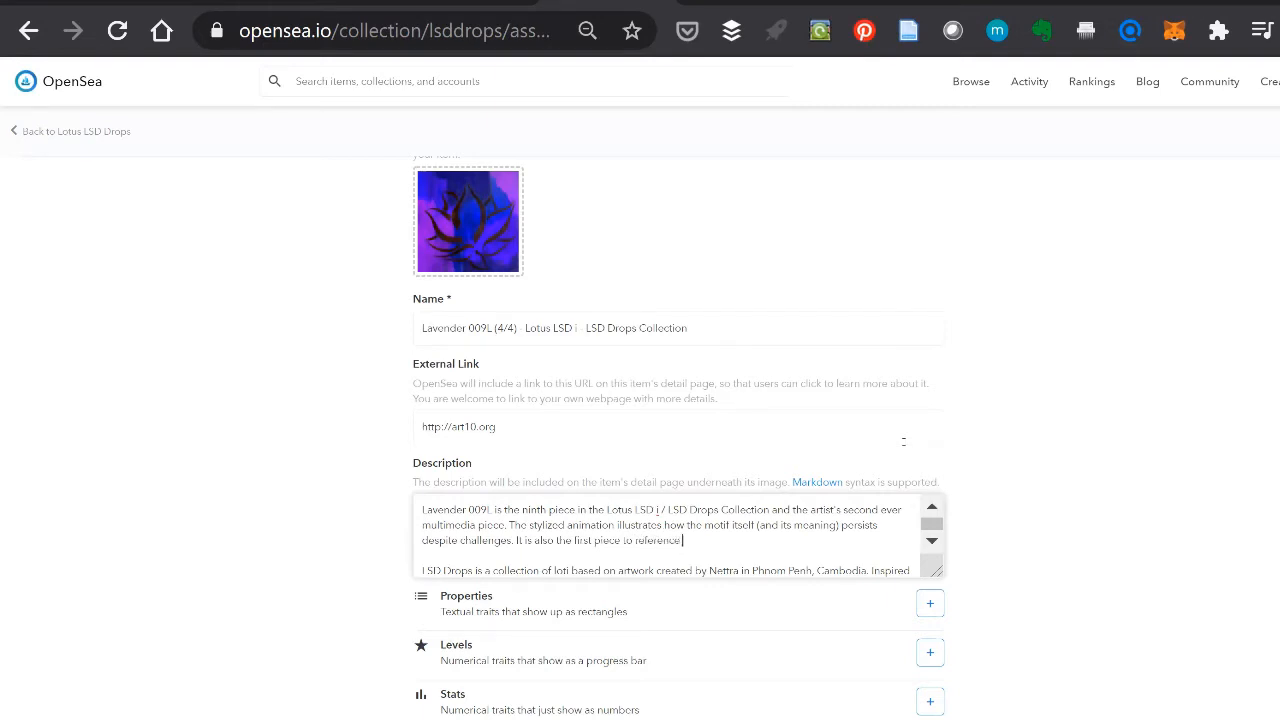
pyautogui.write(' a new traend: glitch sa')
pyautogui.press('BackSpace')
pyautogui.press('BackSpace')
pyautogui.write('art')
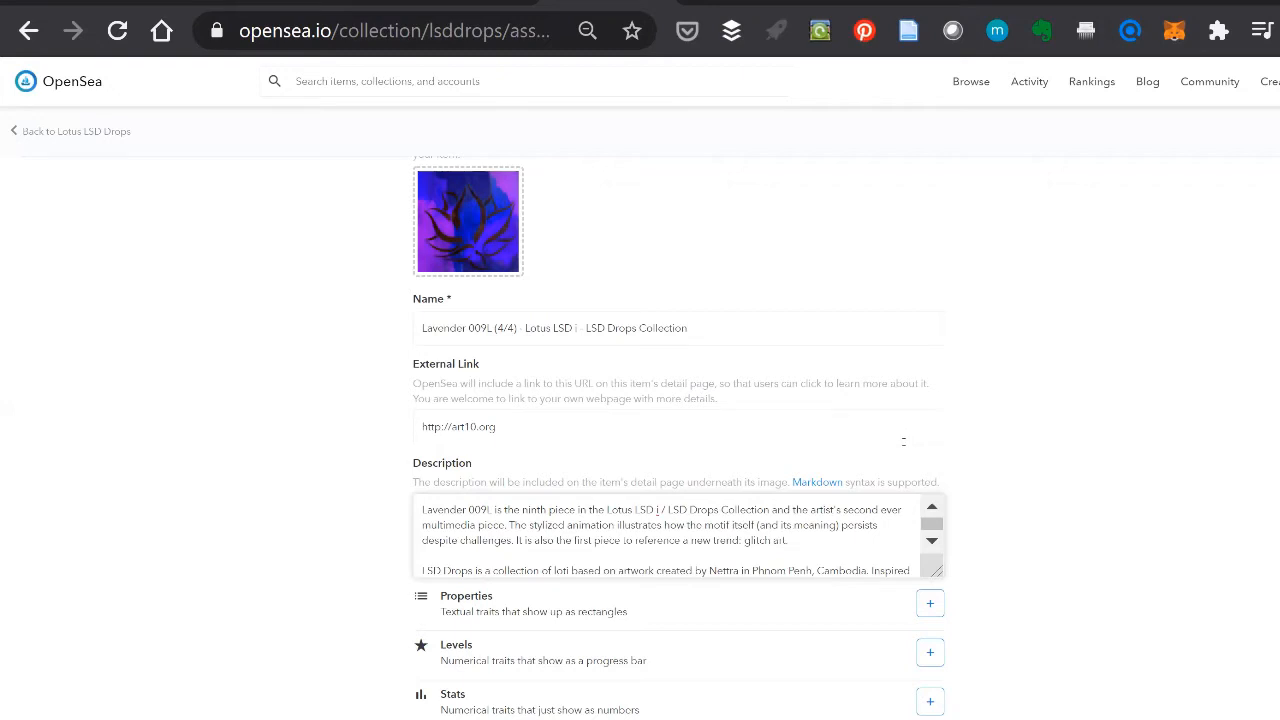
# Step: Update the file details in the description to a size of 9,250 KB and the MP4 format
pyautogui.click(933, 543)
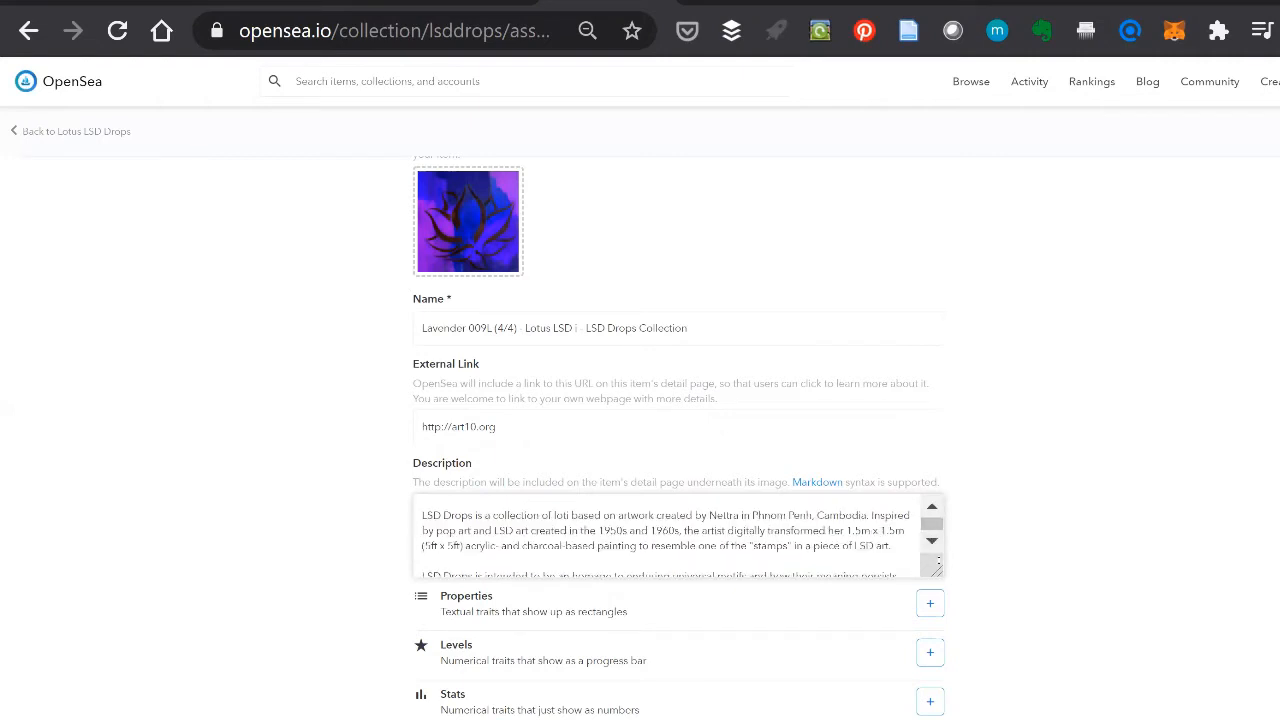
pyautogui.scroll(-5, 937, 554)
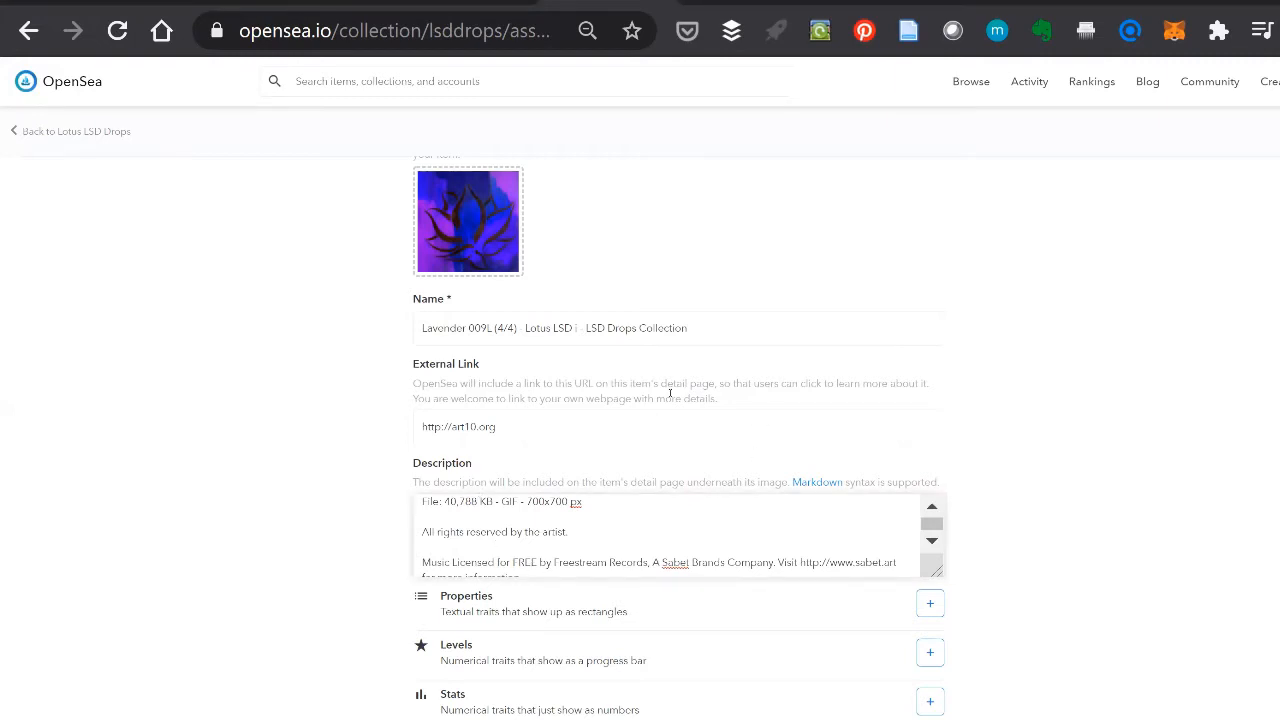
pyautogui.press('BackSpace')
pyautogui.press('BackSpace')
pyautogui.press('BackSpace')
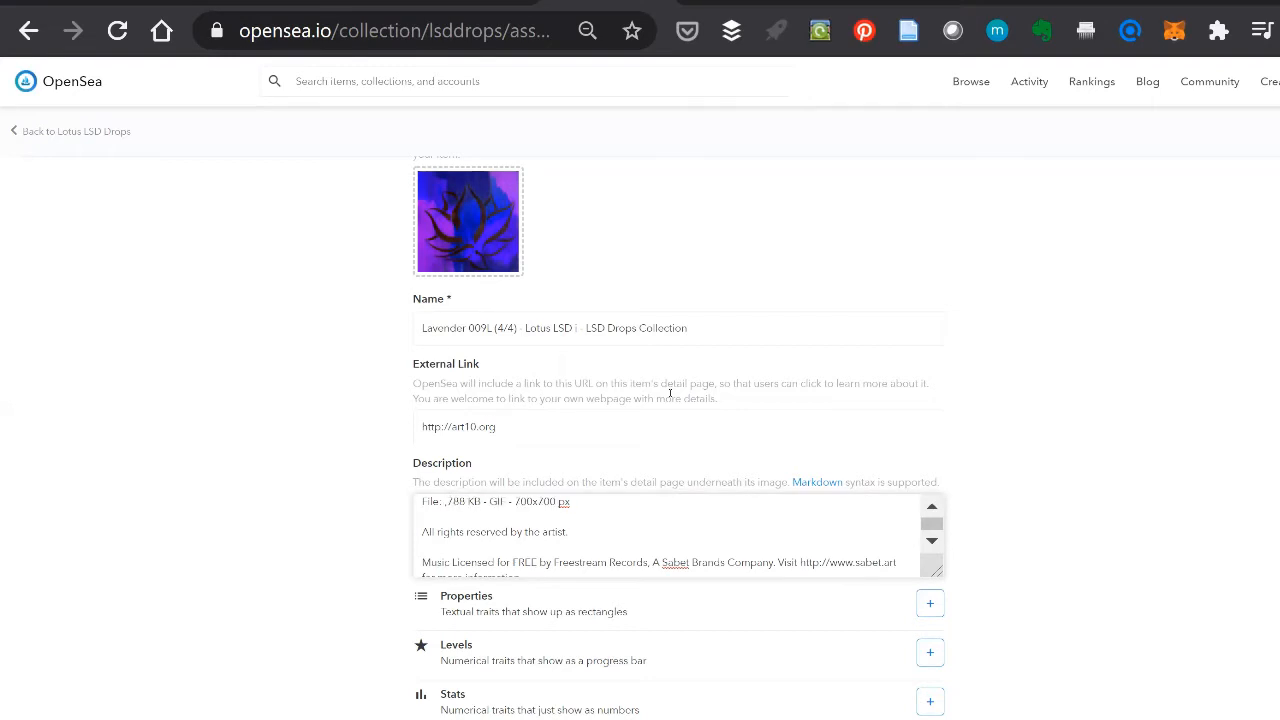
pyautogui.write('9,')
pyautogui.press('Delete')
pyautogui.press('Delete')
pyautogui.press('Delete')
pyautogui.write('250')
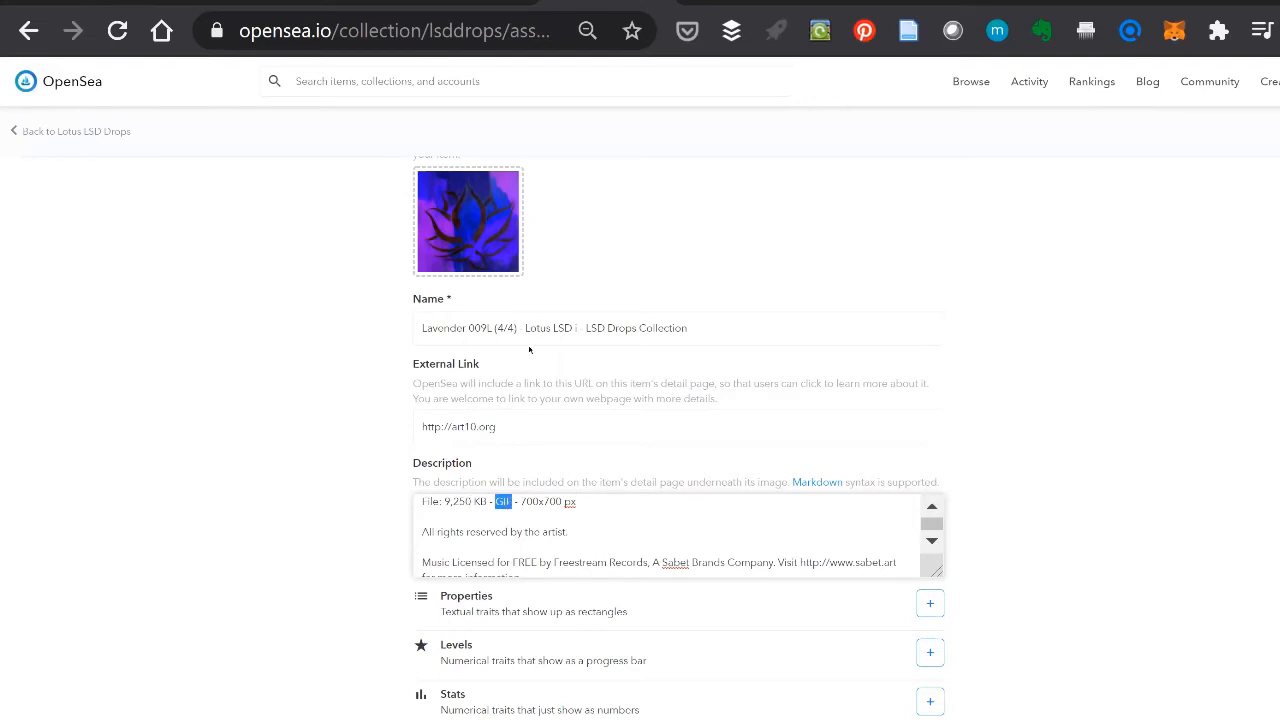
pyautogui.write('MP4')
# Step: Open the form for adding properties to the item
pyautogui.scroll(-1, 609, 560)
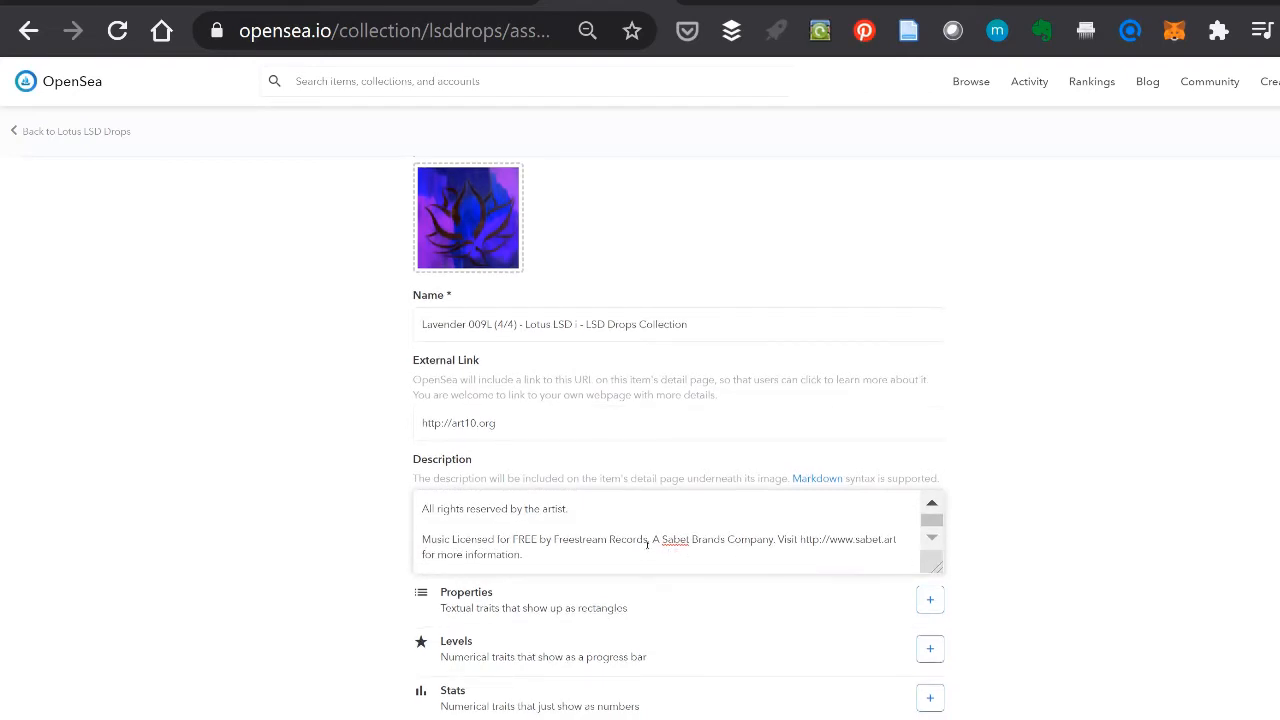
pyautogui.scroll(-2, 707, 537)
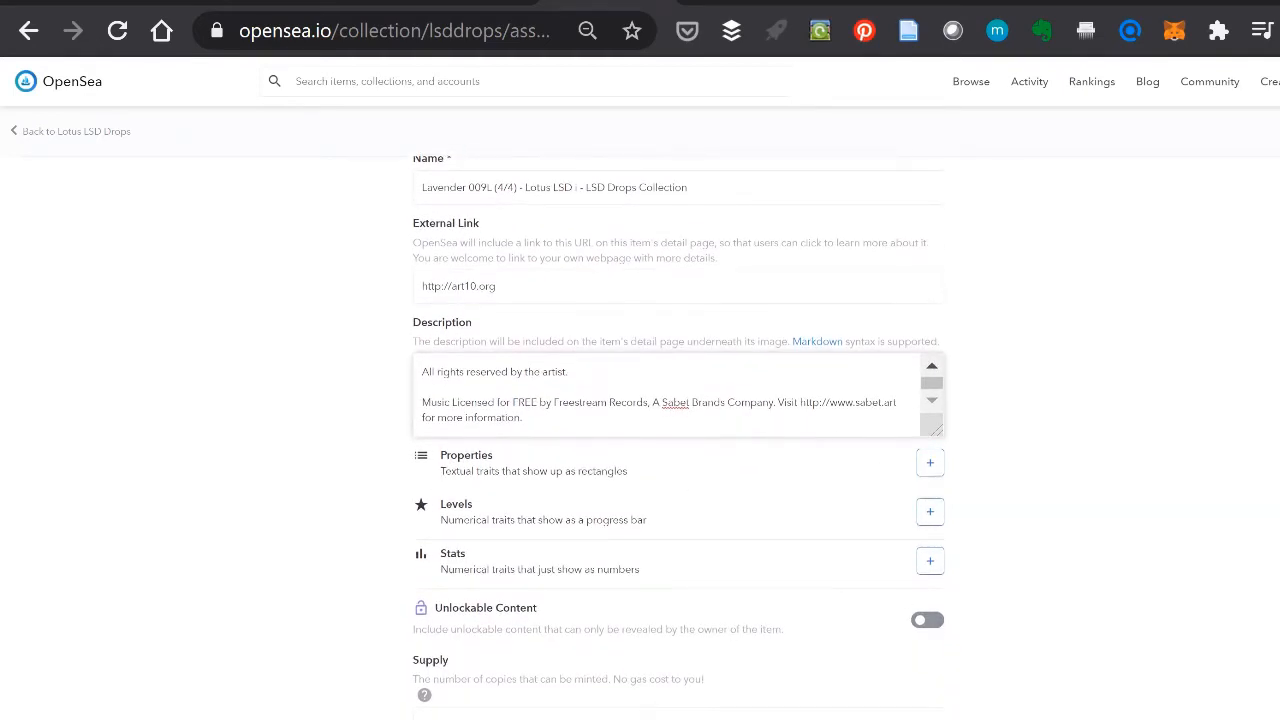
pyautogui.click(648, 715)
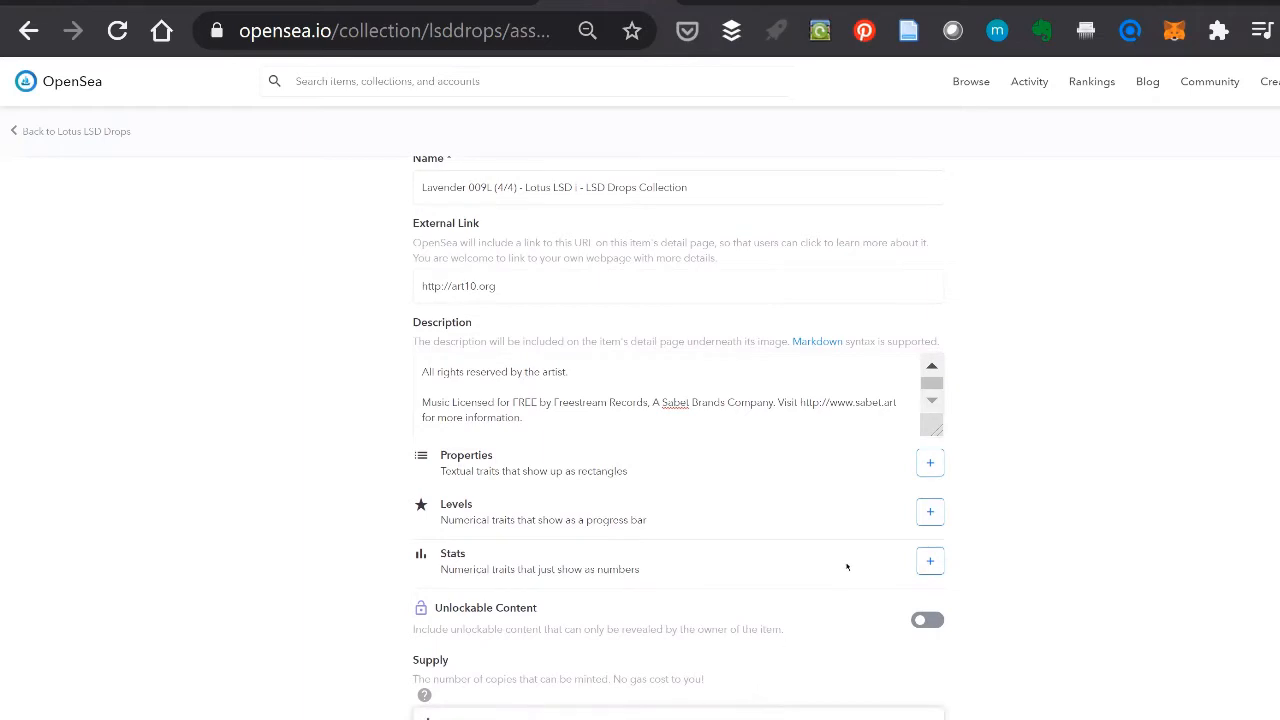
pyautogui.click(926, 474)
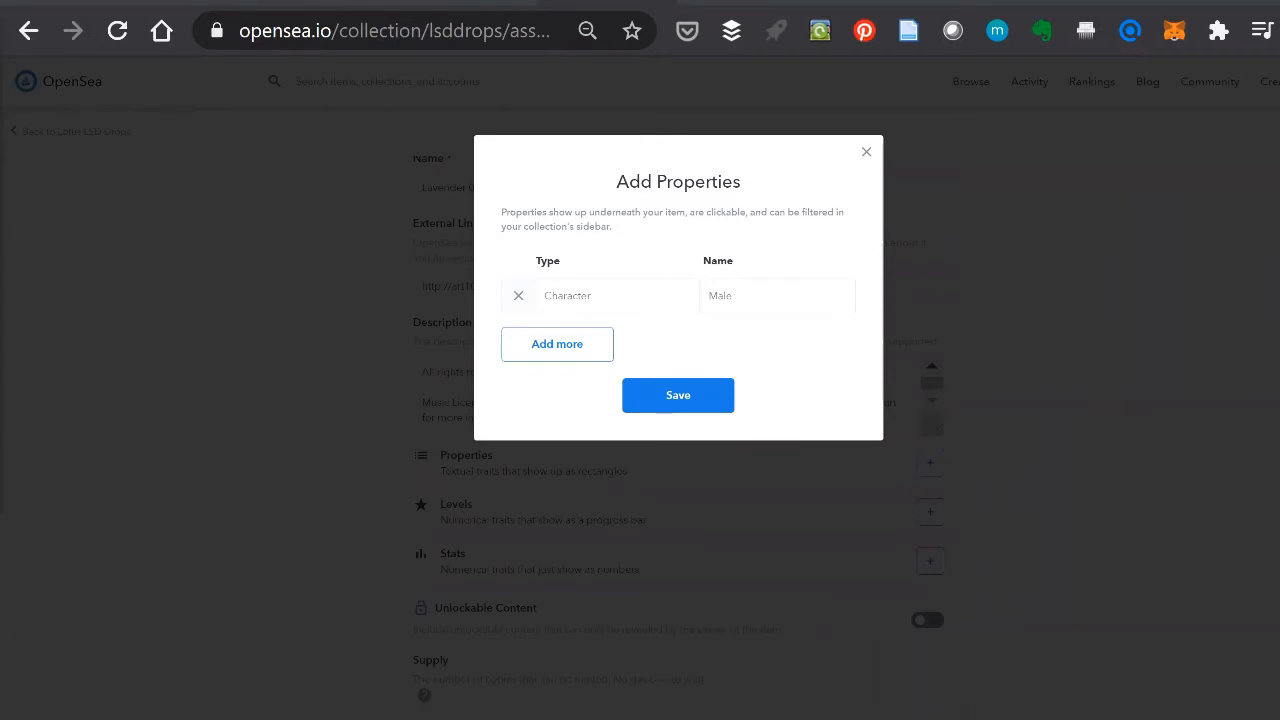
pyautogui.hotkey('ctrl', '+')
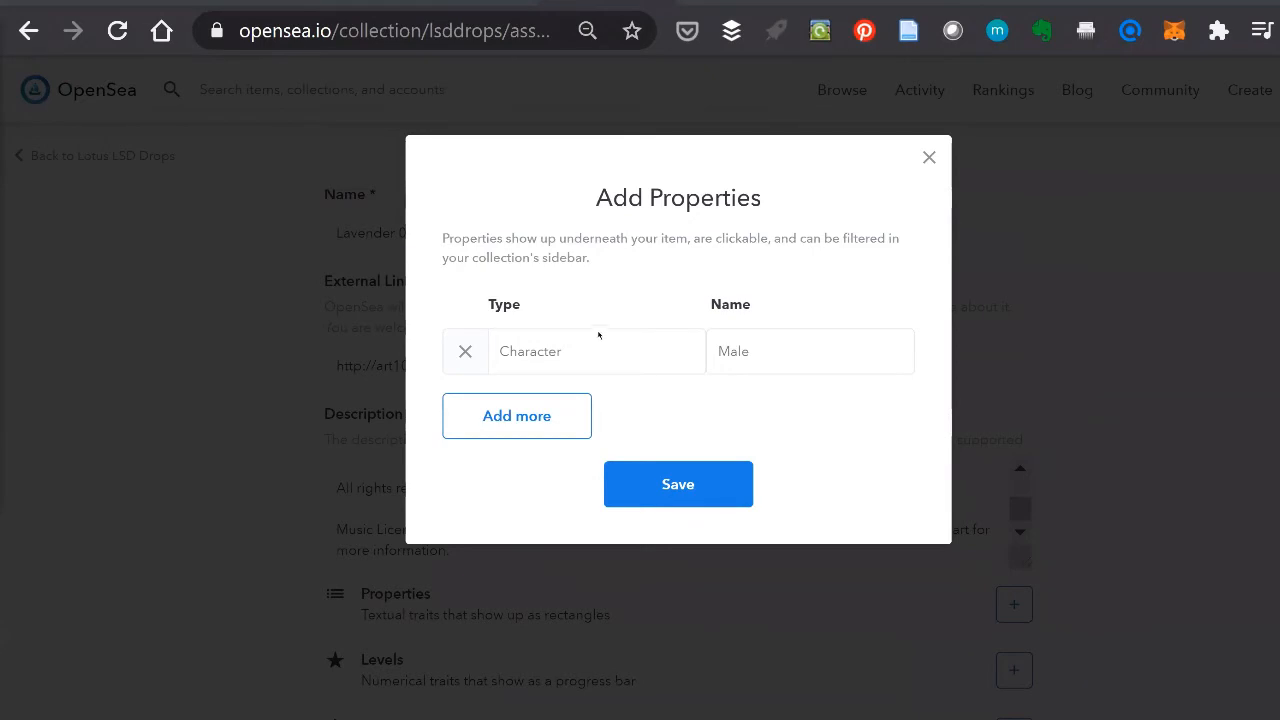
pyautogui.hotkey('ctrl', '+')
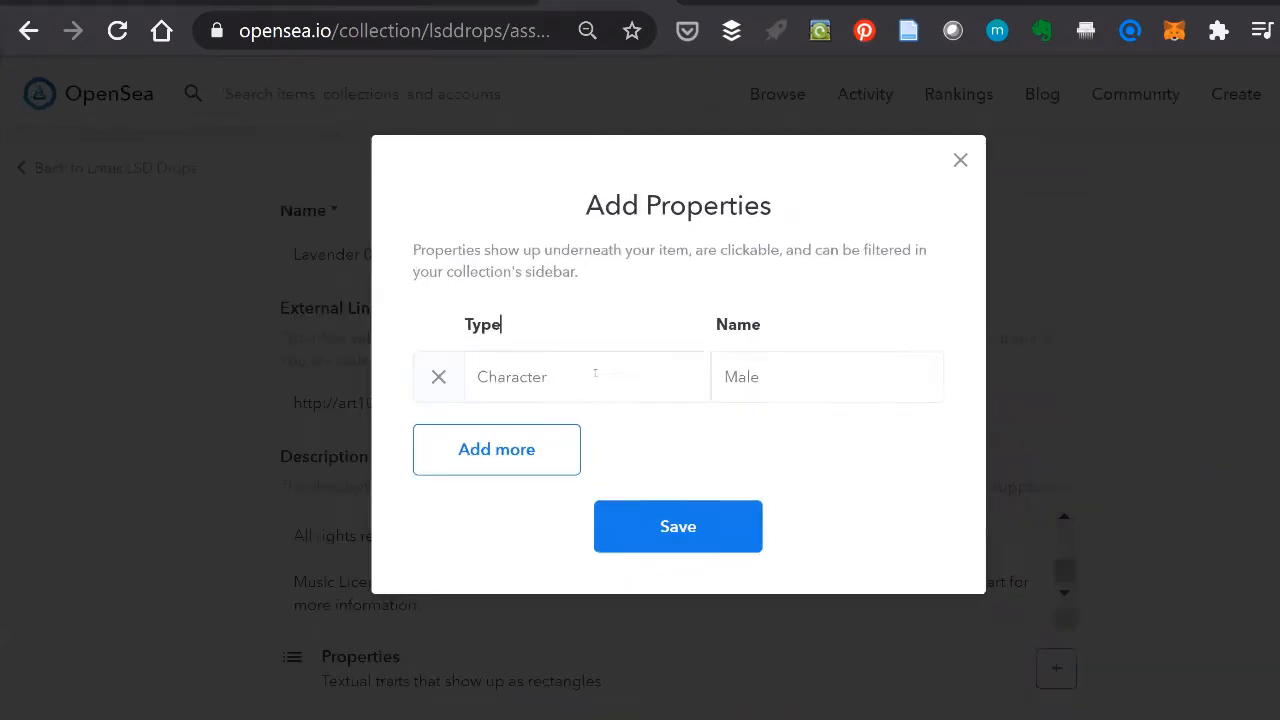
pyautogui.hotkey('ctrl', '+')
pyautogui.hotkey('ctrl', '+')
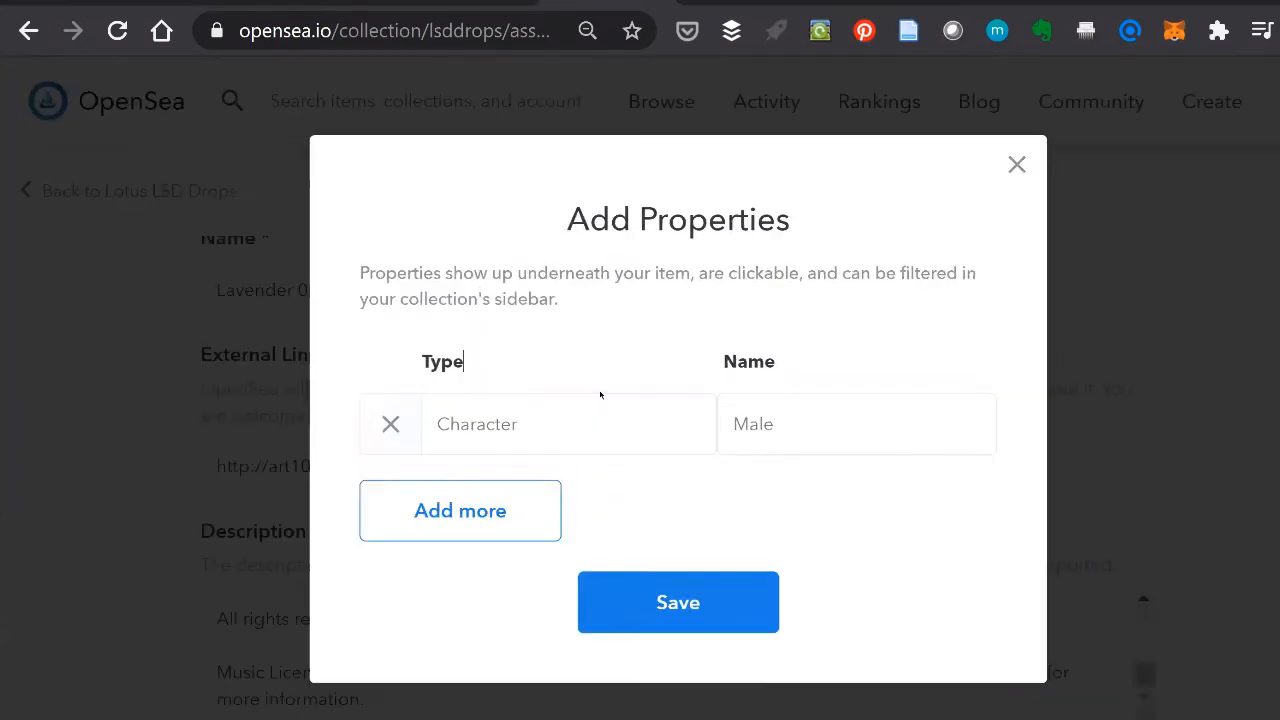
# Step: Fill in the first property with the type "Artist" and the artist's name
pyautogui.click(608, 410)
pyautogui.write('Arist')
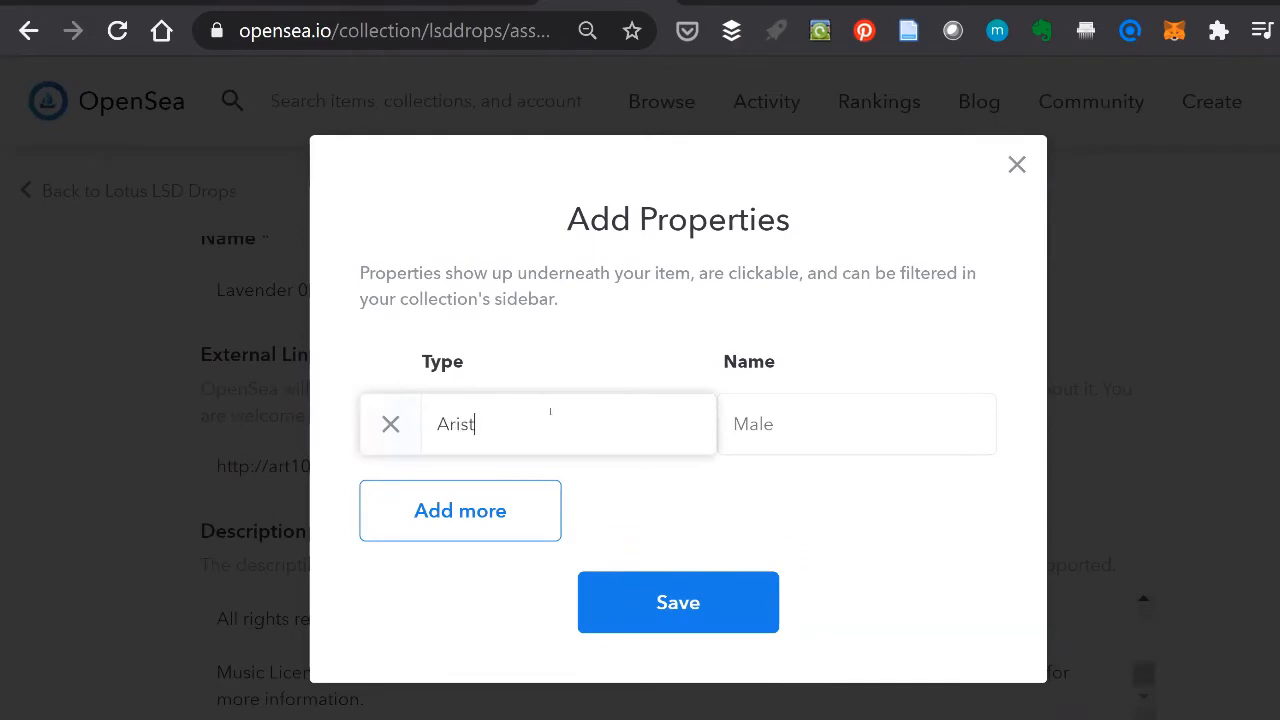
pyautogui.press('Tab')
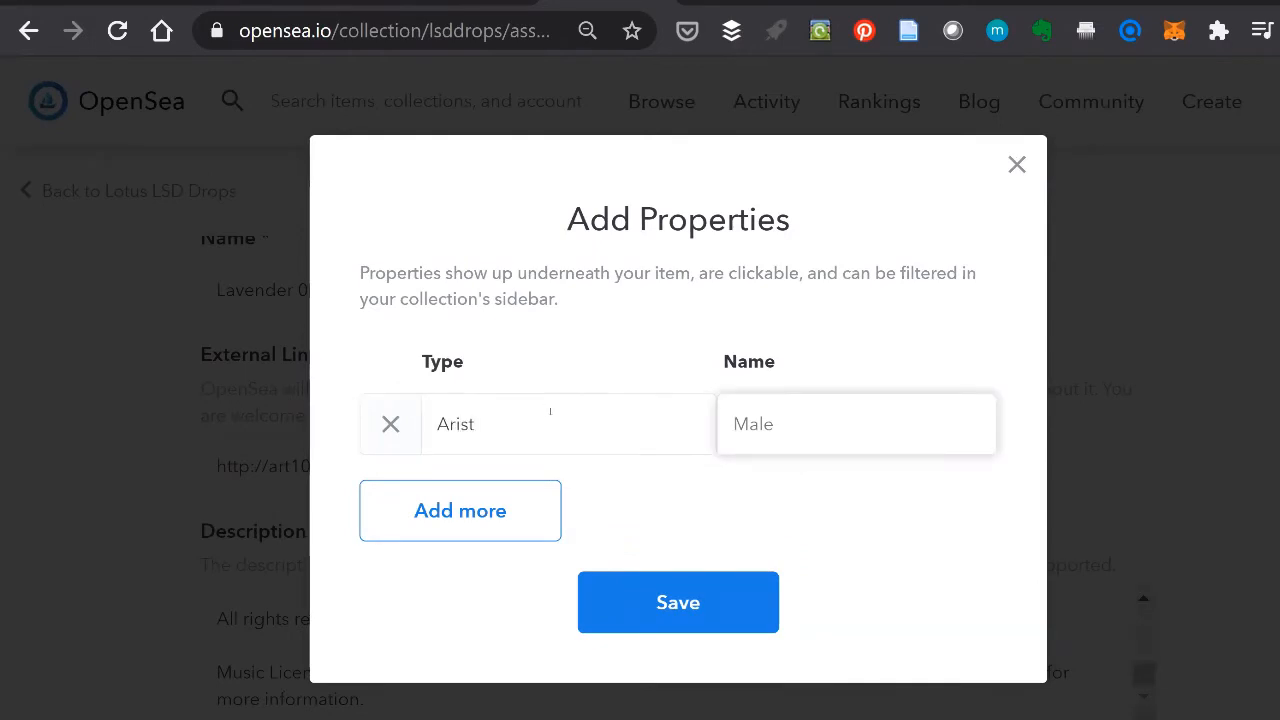
pyautogui.click(550, 410)
pyautogui.hotkey('ctrl', 'a')
pyautogui.write('Arist')
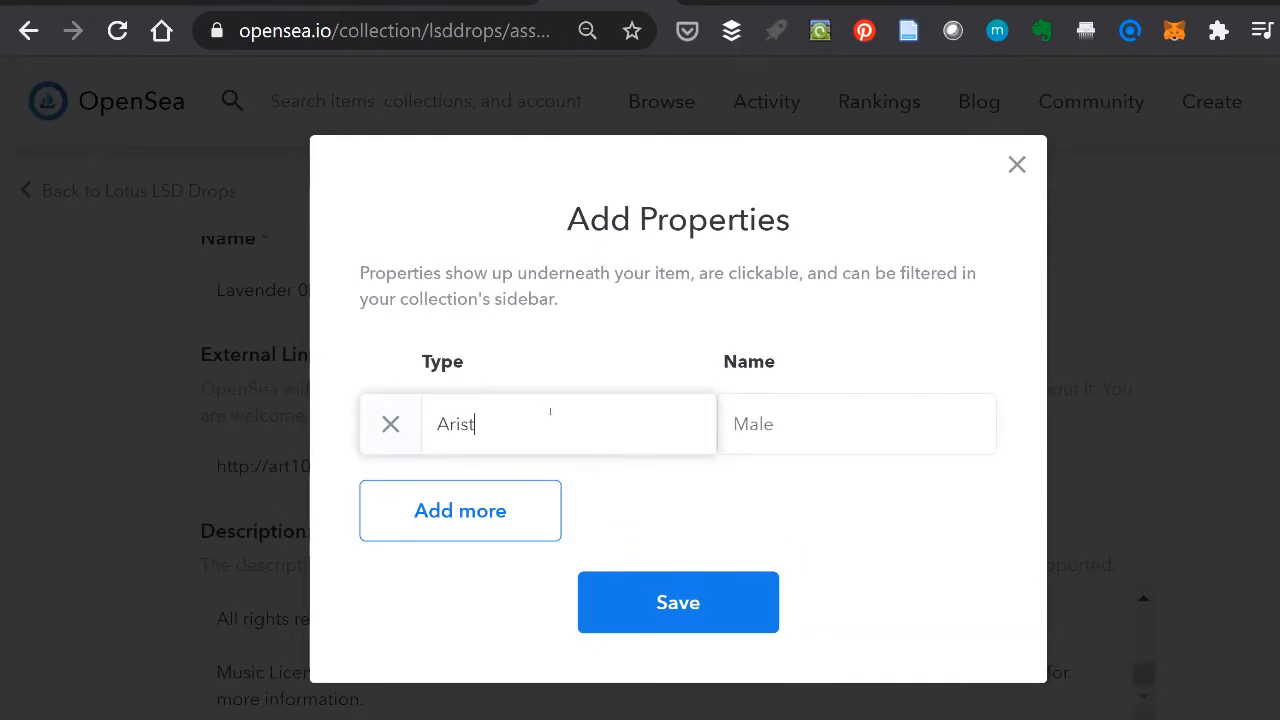
pyautogui.press('BackSpace')
pyautogui.press('BackSpace')
pyautogui.press('BackSpace')
pyautogui.write('tist')
pyautogui.press('Tab')
pyautogui.write('Nettr')
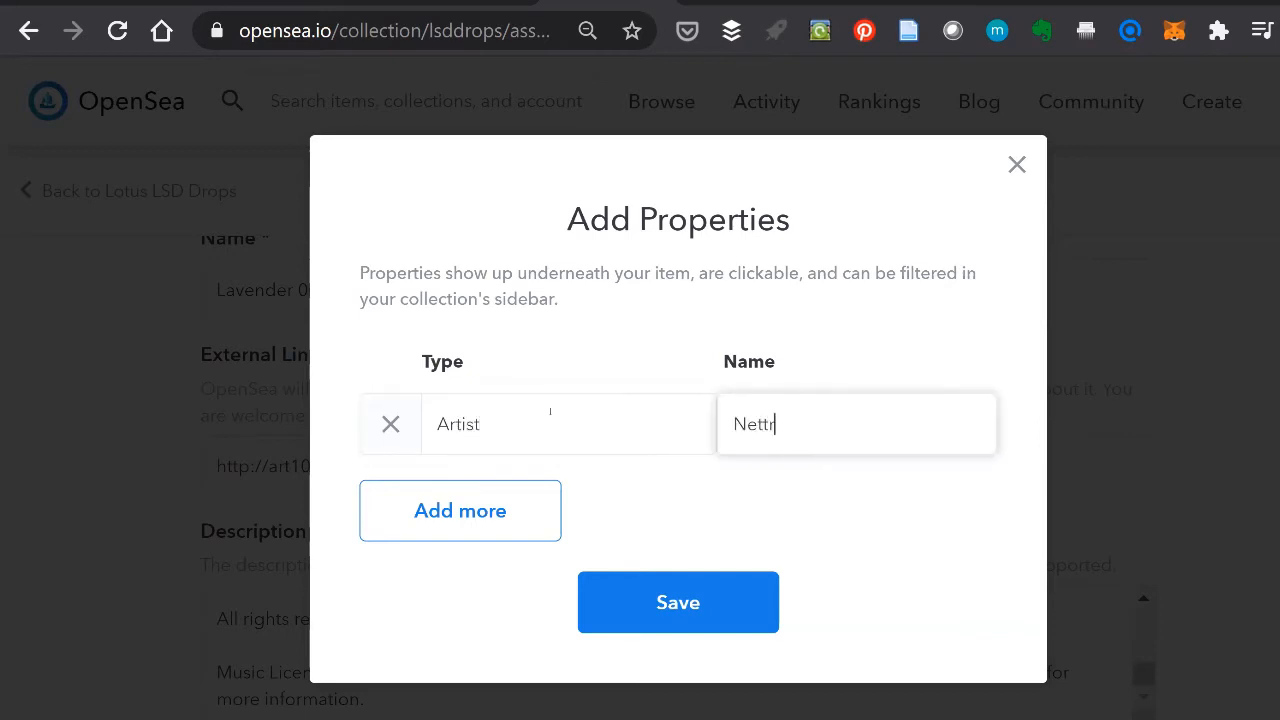
pyautogui.write('a')
# Step: Add a second property with the type "Animated" and the name "Yes"
pyautogui.click(537, 485)
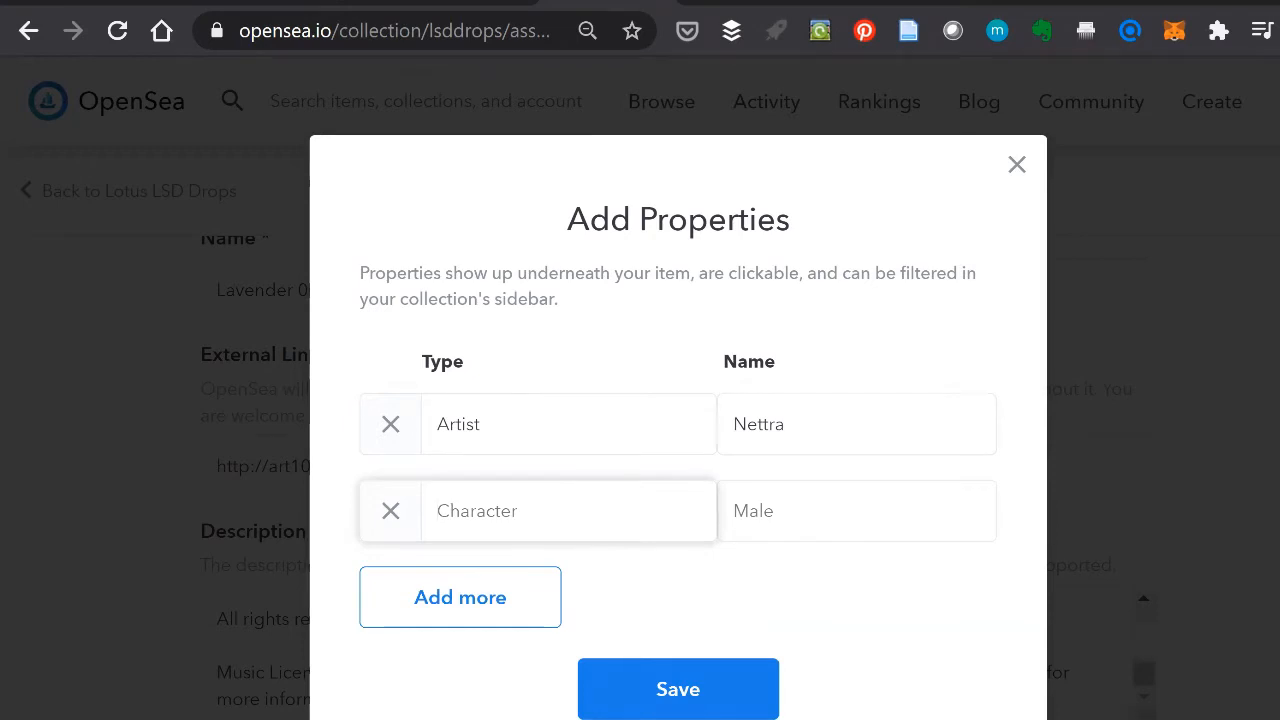
pyautogui.scroll(-1, 622, 470)
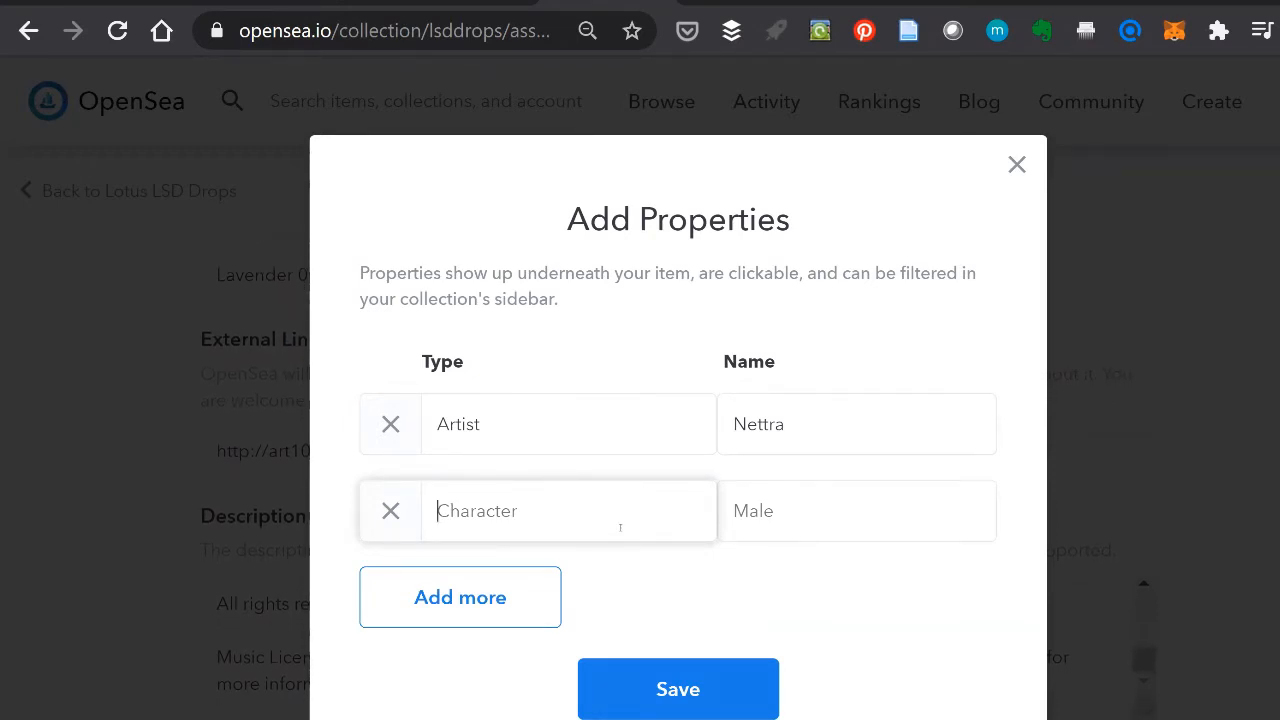
pyautogui.write('Animated')
pyautogui.press('Tab')
pyautogui.write('Ye')
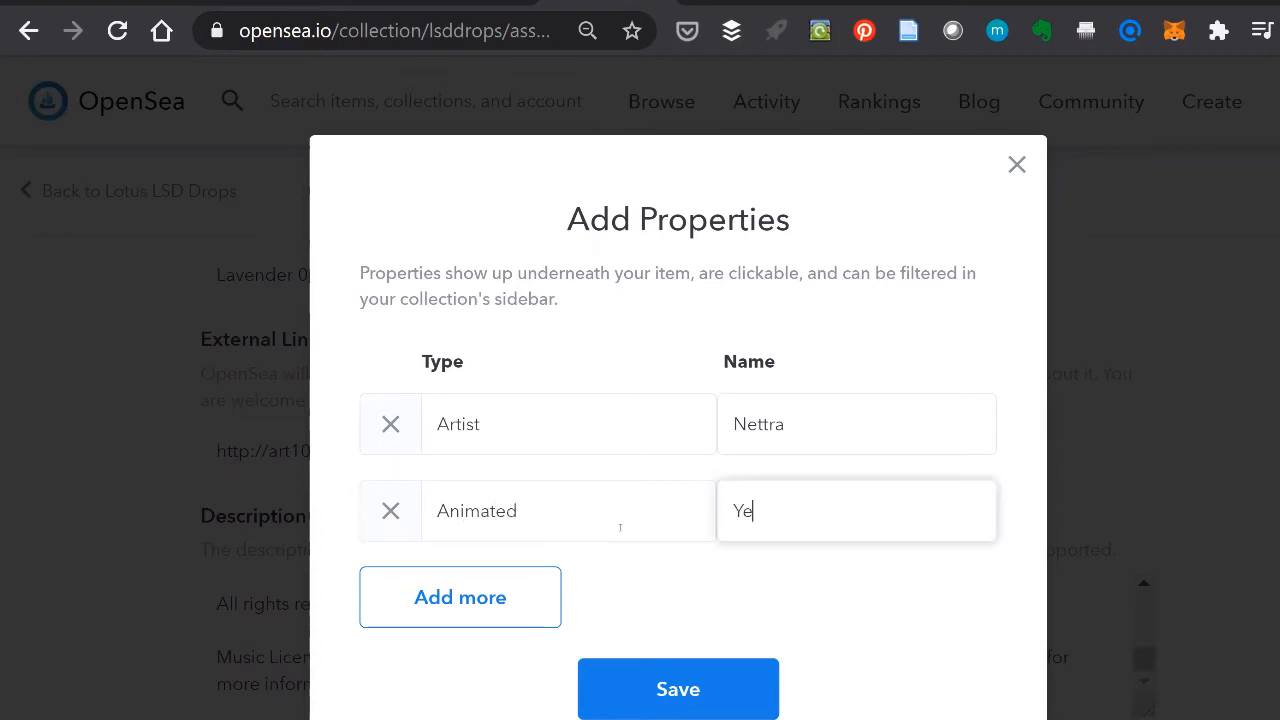
pyautogui.write('s')
# Step: Add a third property with the type "Dominant color" and the name "Variable"
pyautogui.click(511, 615)
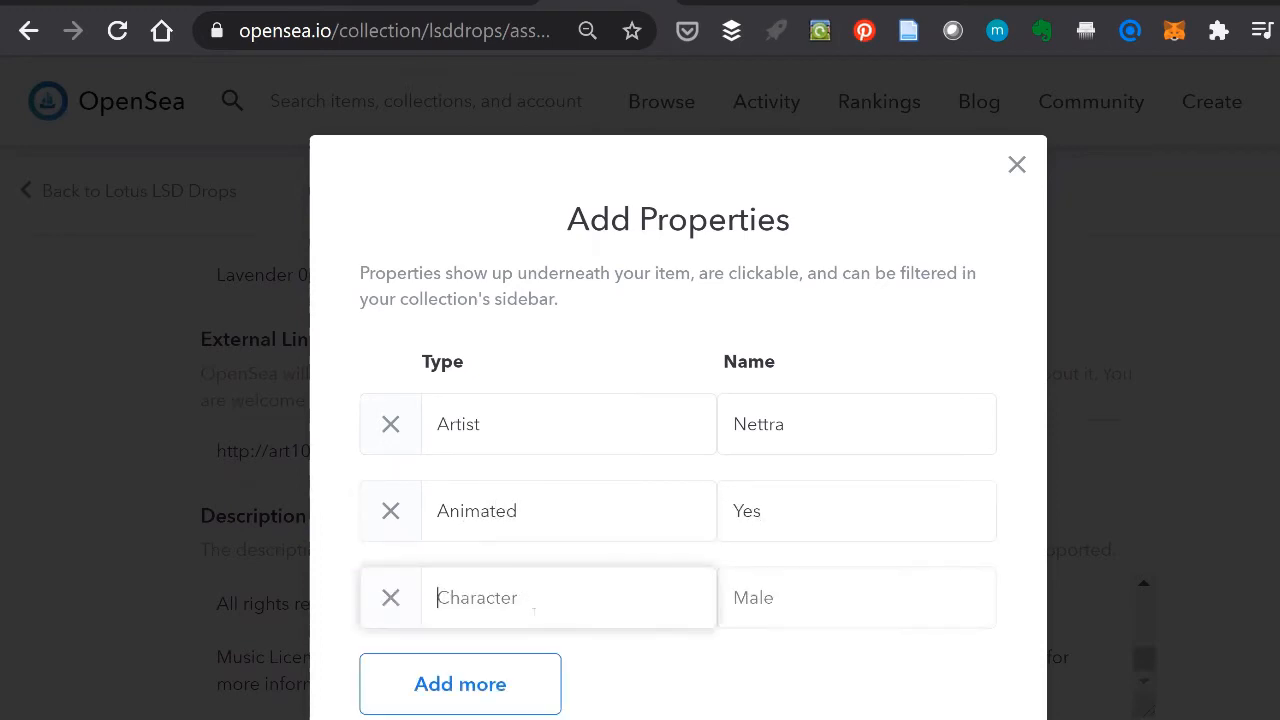
pyautogui.write('Dominant color')
pyautogui.press('Tab')
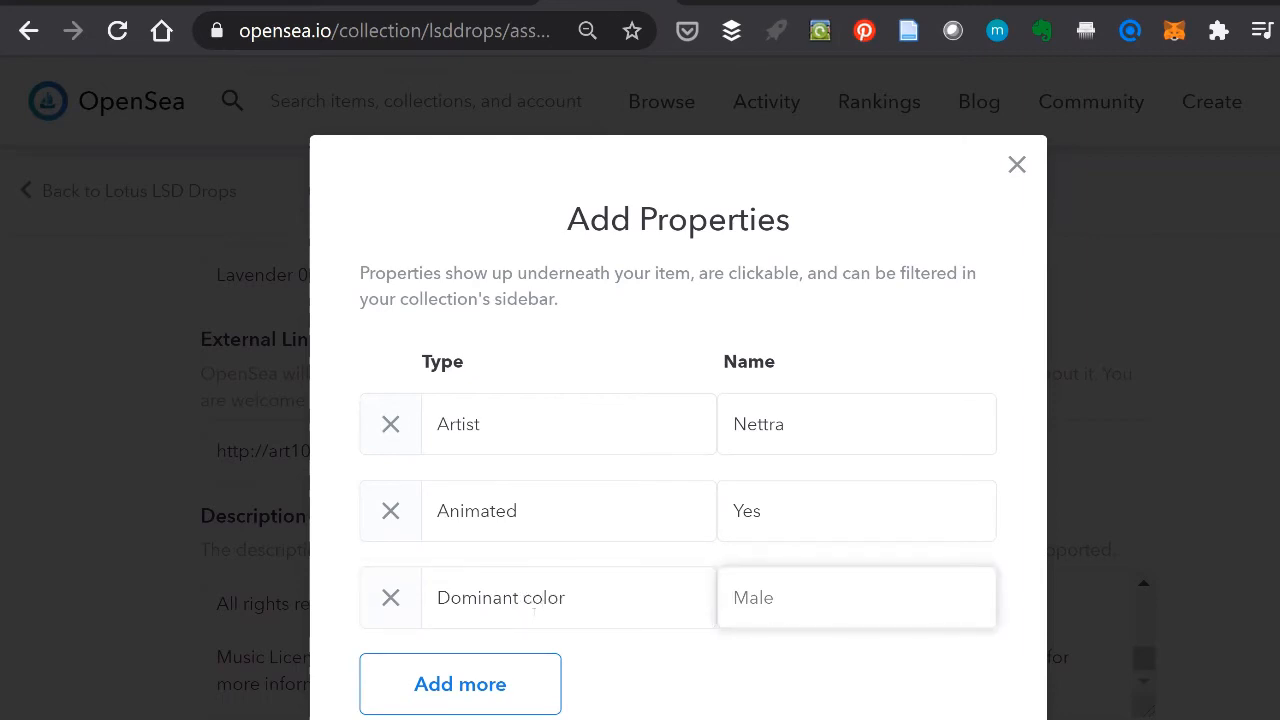
pyautogui.write('Variable')
# Step: Add a fourth property with the type "Fluorescent effect" and the name "No"
pyautogui.click(486, 669)
pyautogui.scroll(-2, 509, 528)
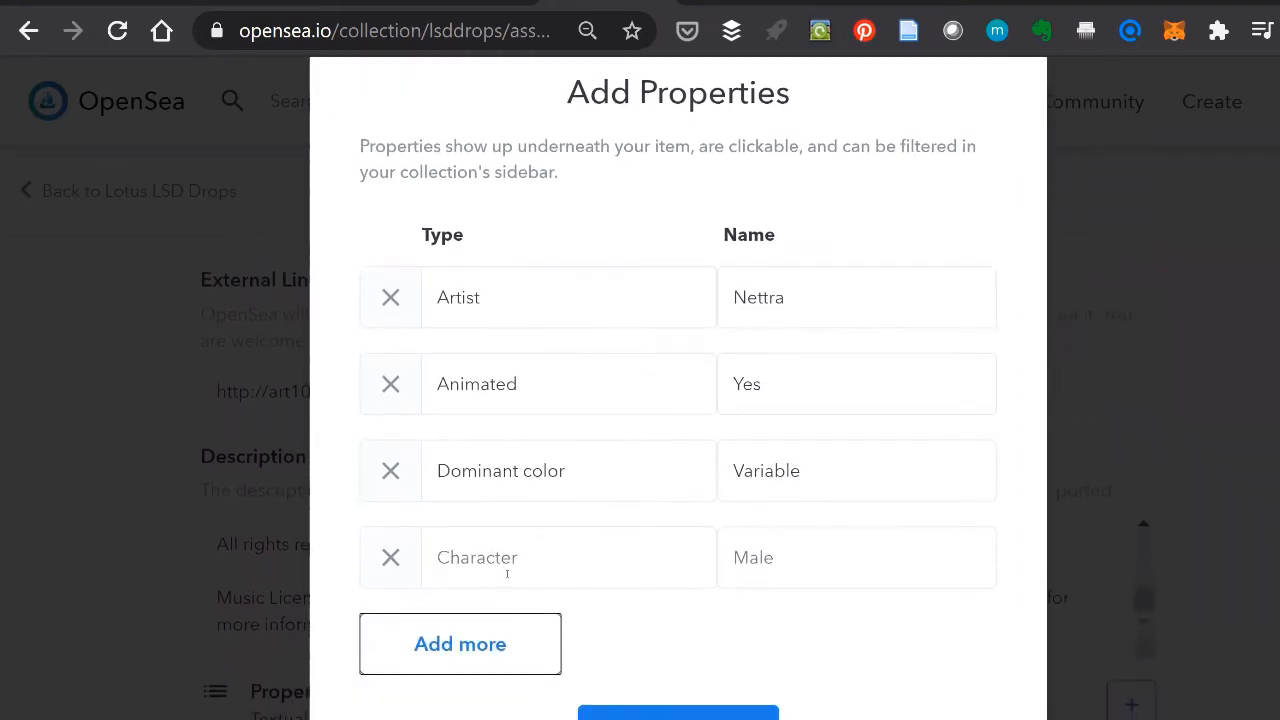
pyautogui.click(503, 571)
pyautogui.write('Fluy')
pyautogui.press('BackSpace')
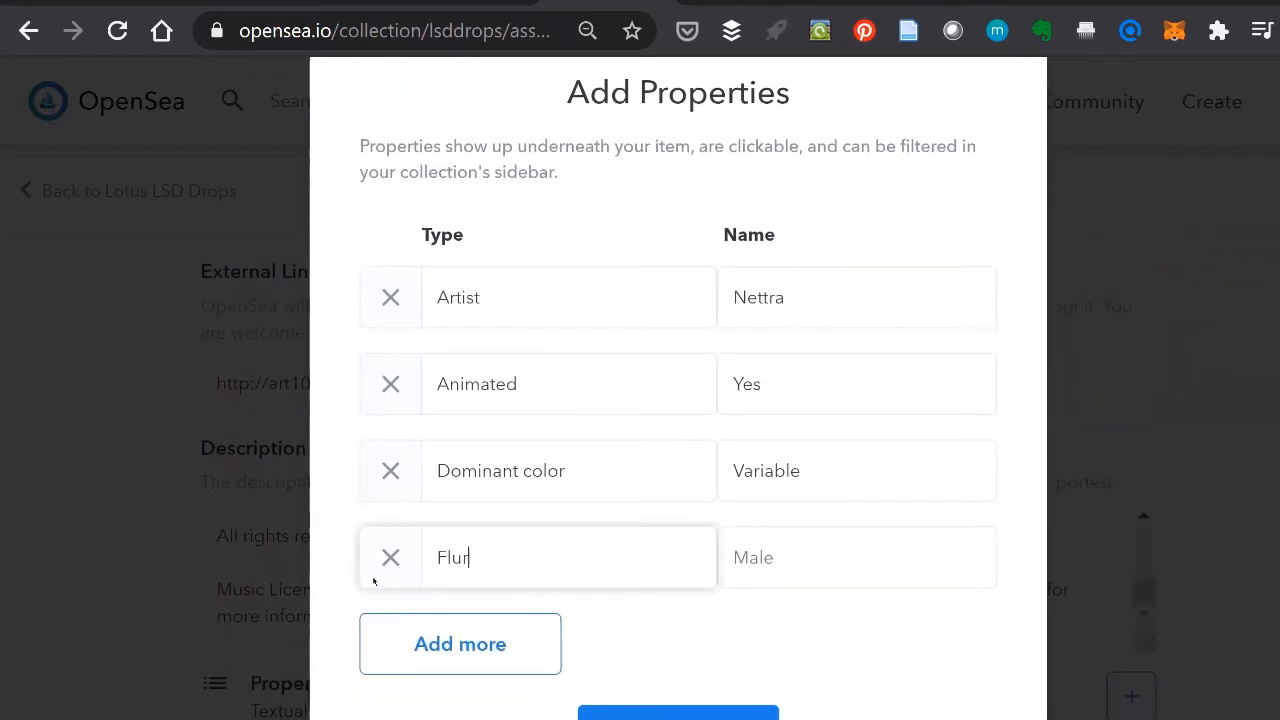
pyautogui.write('orescent effect')
pyautogui.press('Tab')
pyautogui.write('No')
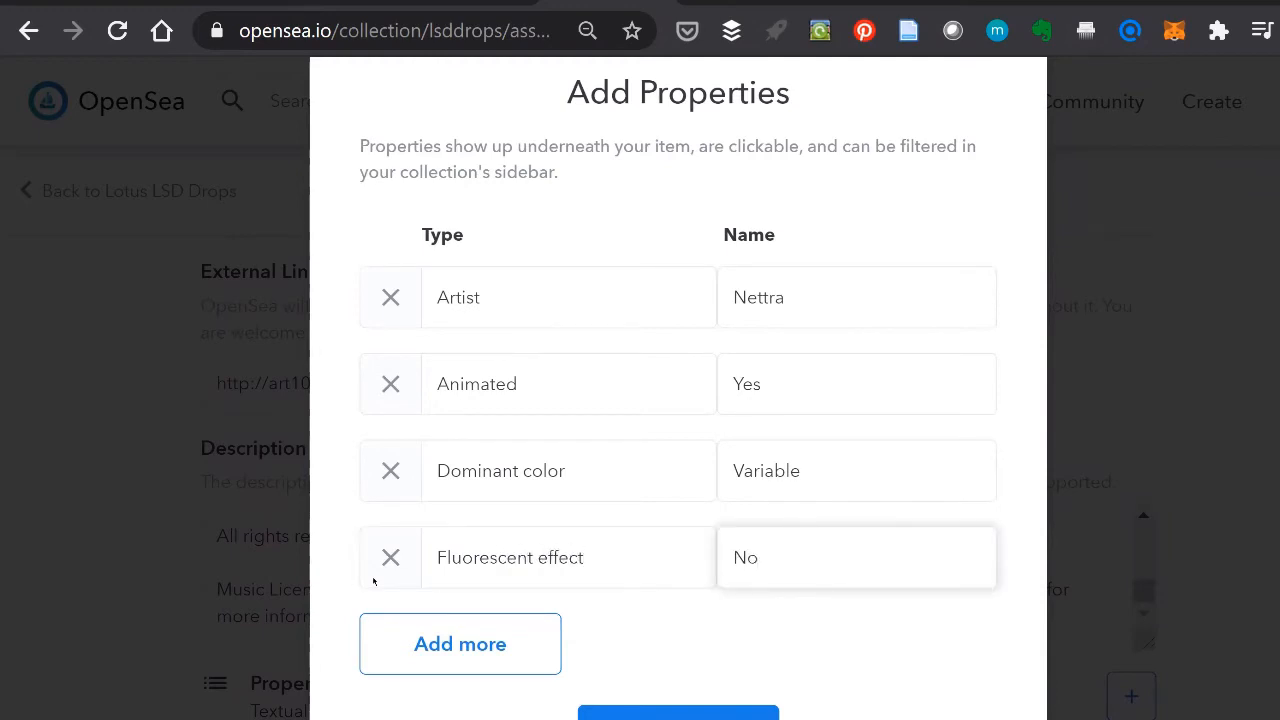
# Step: Add a fifth property with the type "Location created" and the name "Cambodia/Switzerland"
pyautogui.click(437, 636)
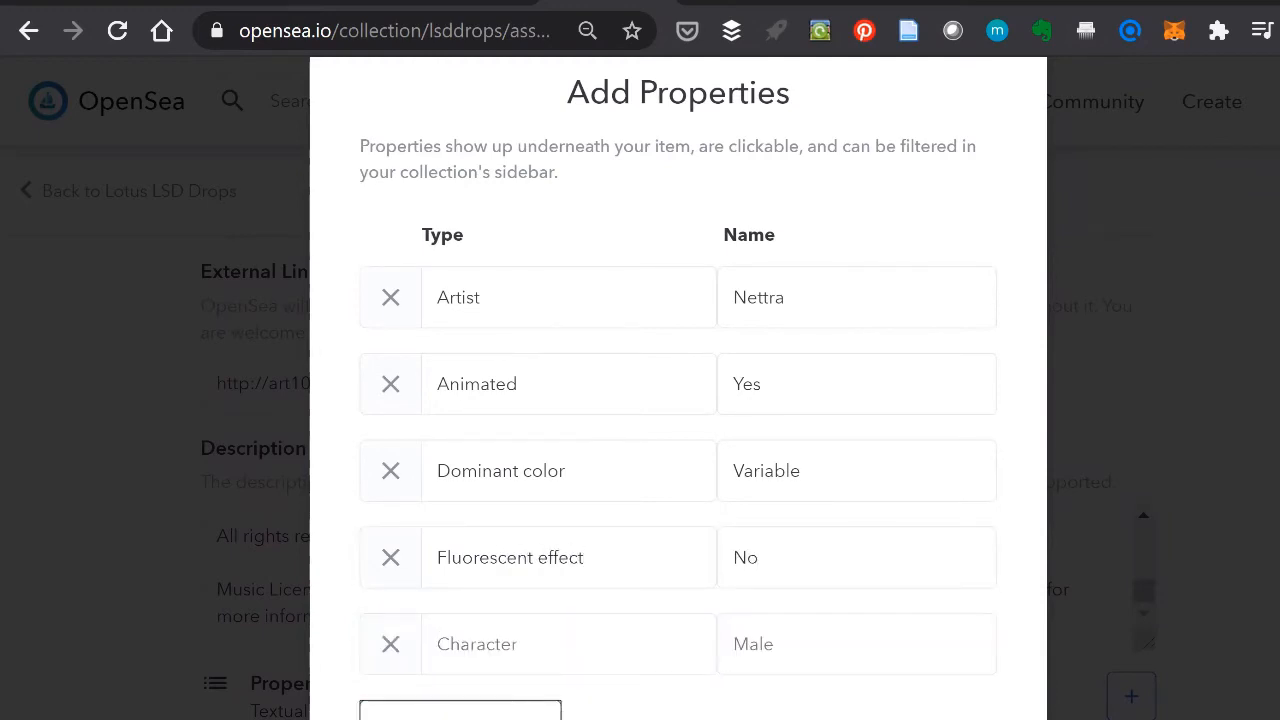
pyautogui.click(455, 630)
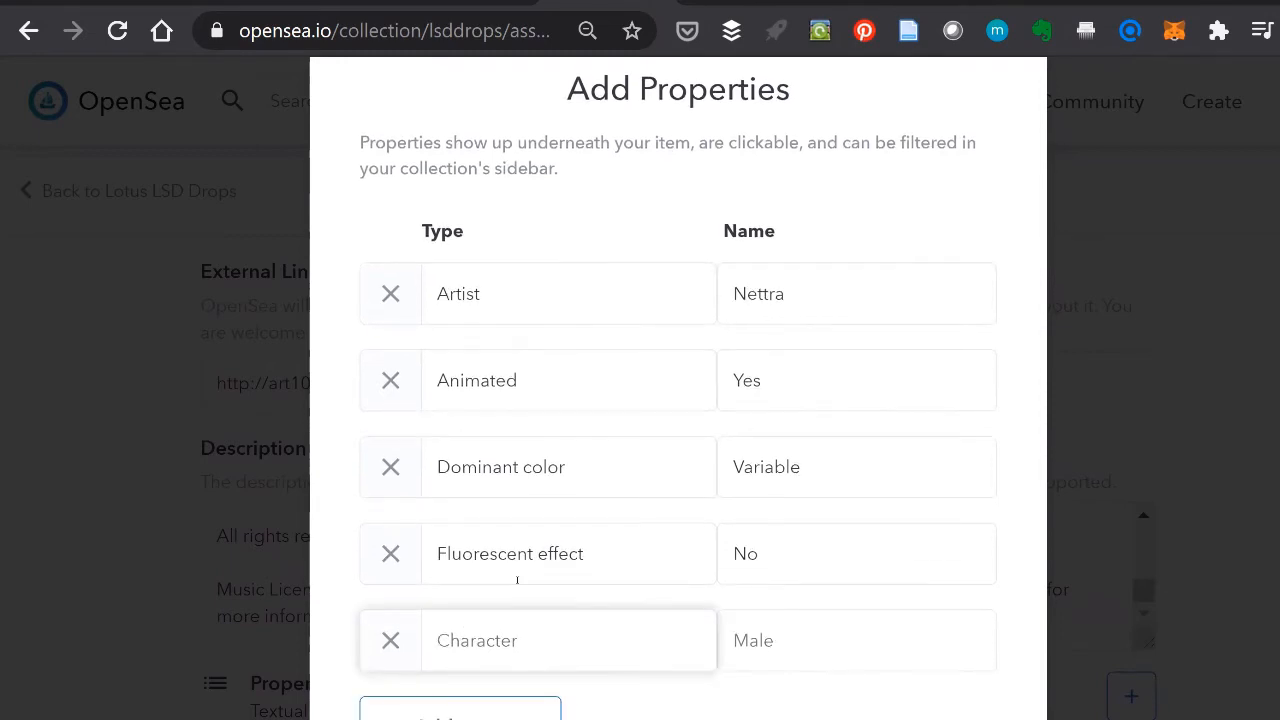
pyautogui.write('Location created')
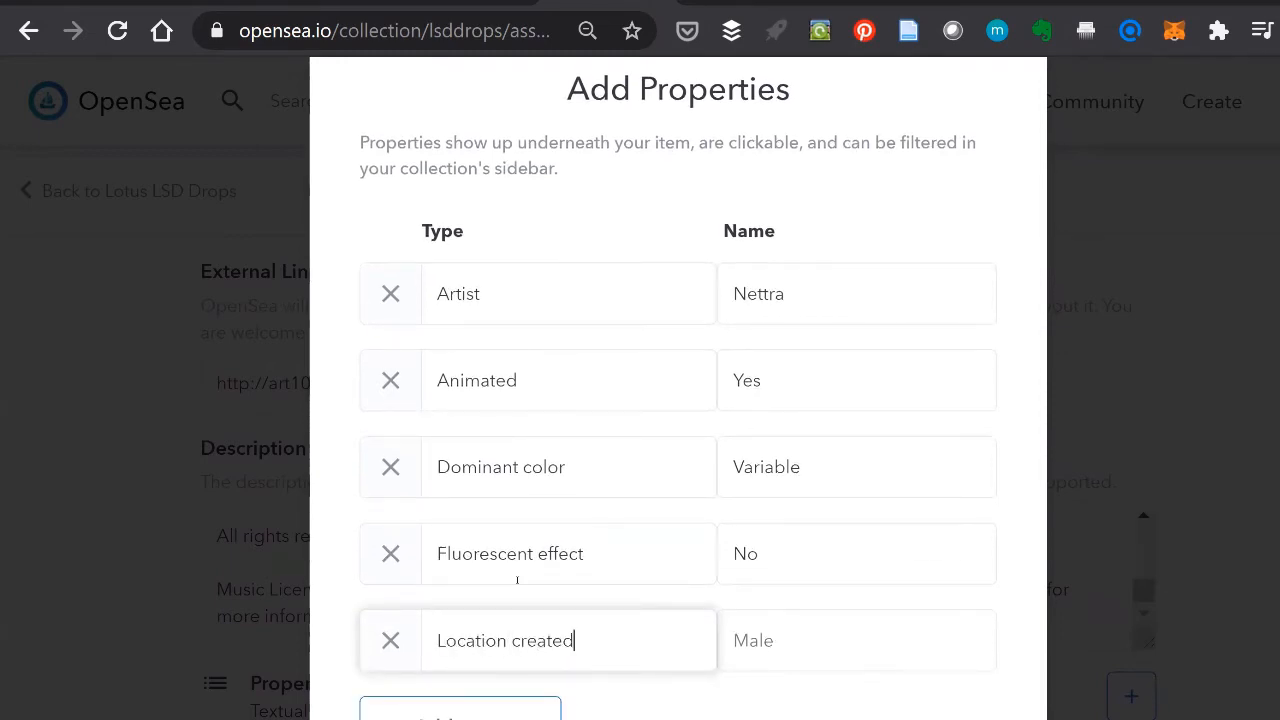
pyautogui.press('Tab')
pyautogui.write('Cambodia')
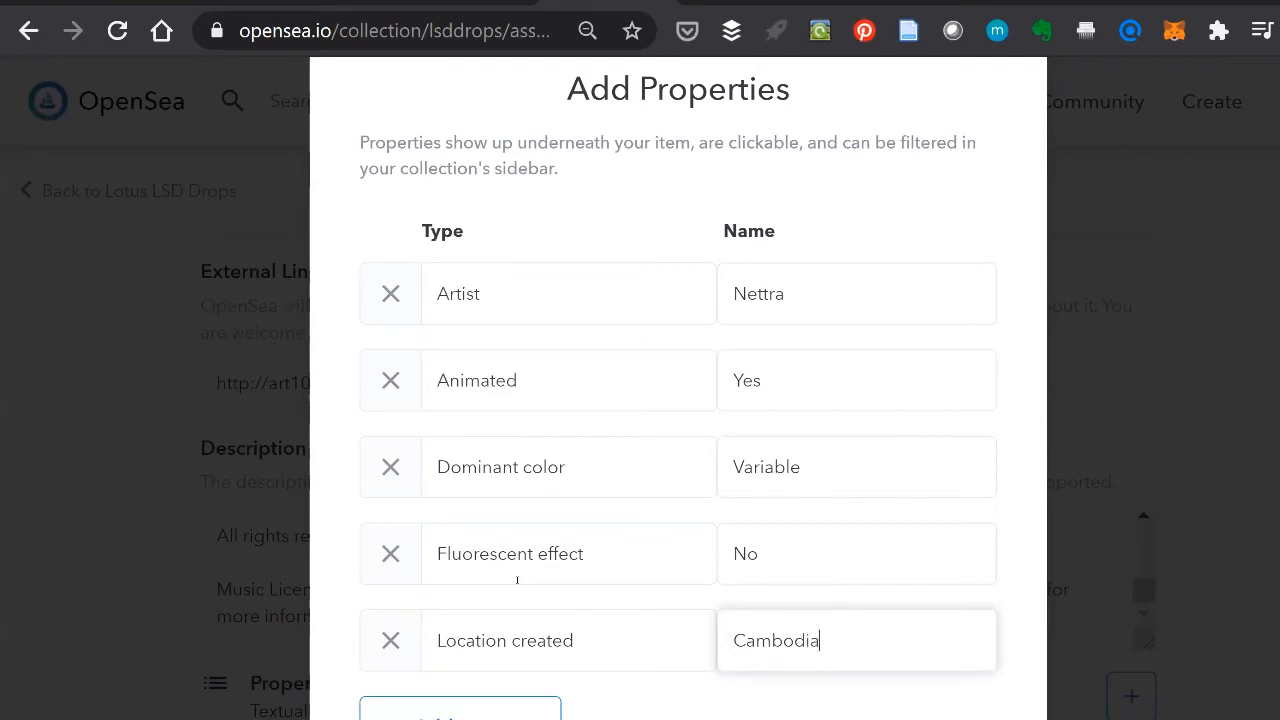
pyautogui.write('/Switzerland')
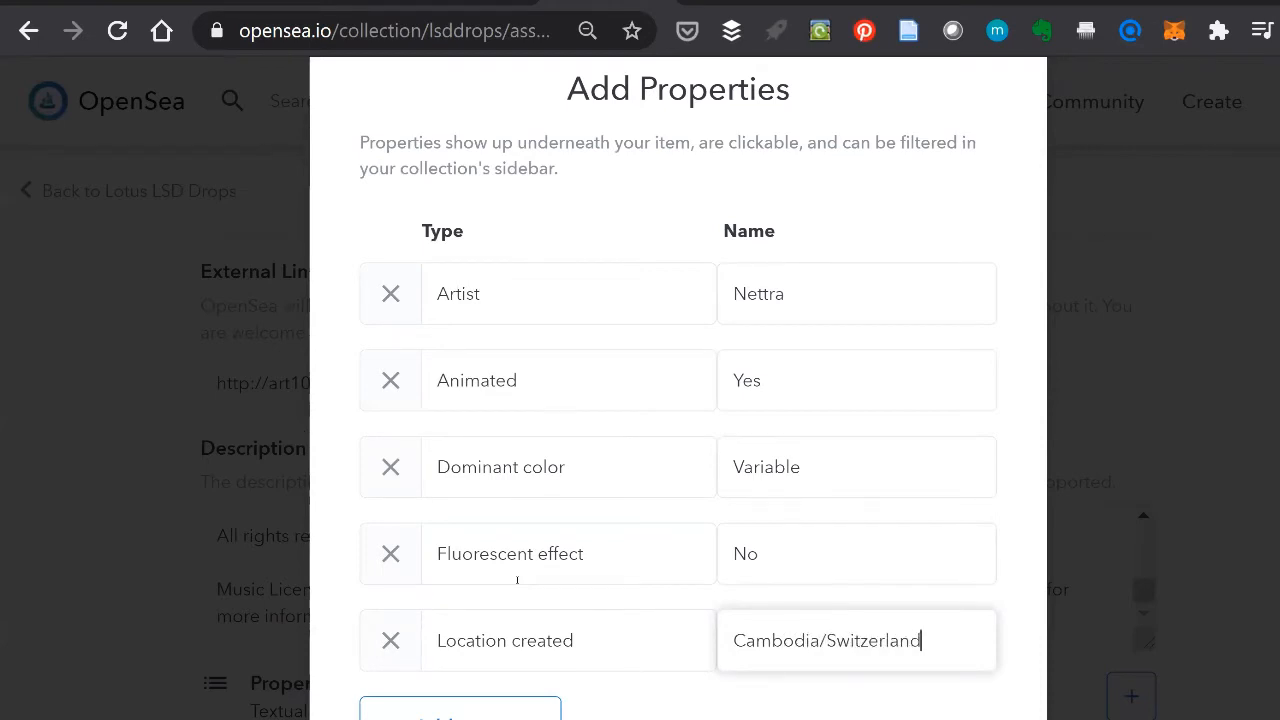
# Step: Add a sixth property with the type "Location minted" and the name "Switzerland"
pyautogui.click(528, 702)
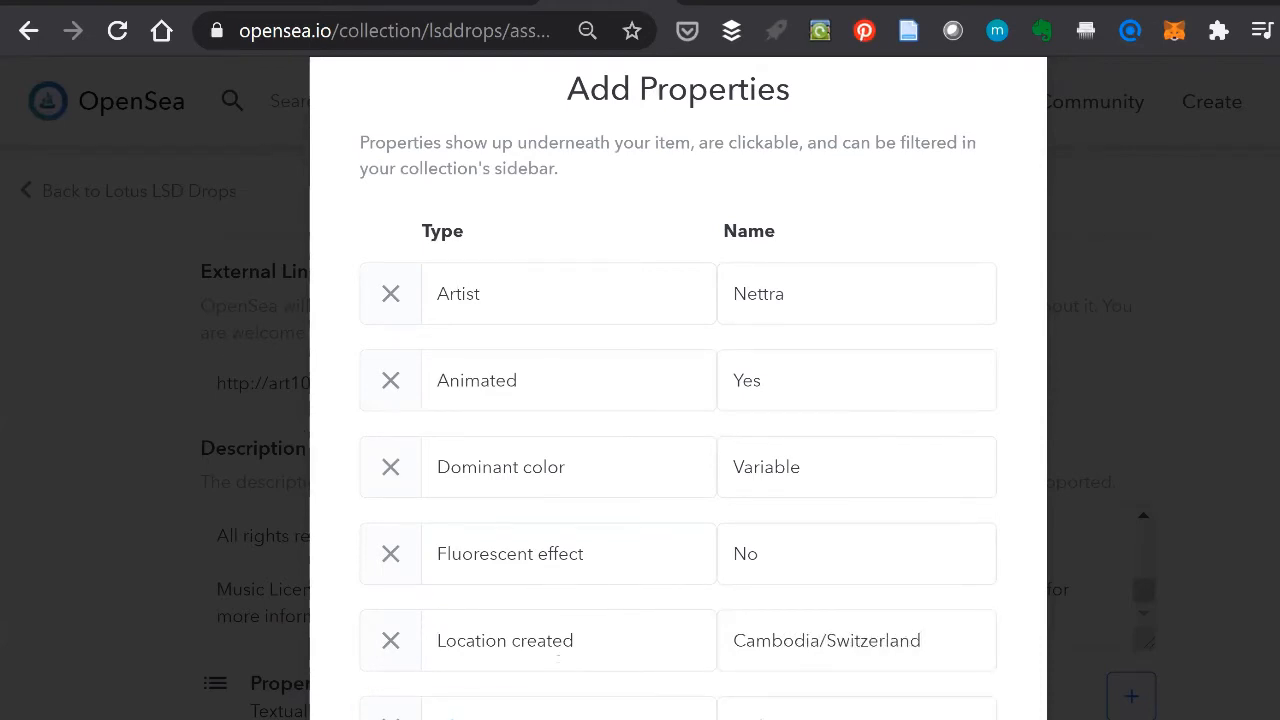
pyautogui.scroll(-2, 626, 537)
pyautogui.click(626, 545)
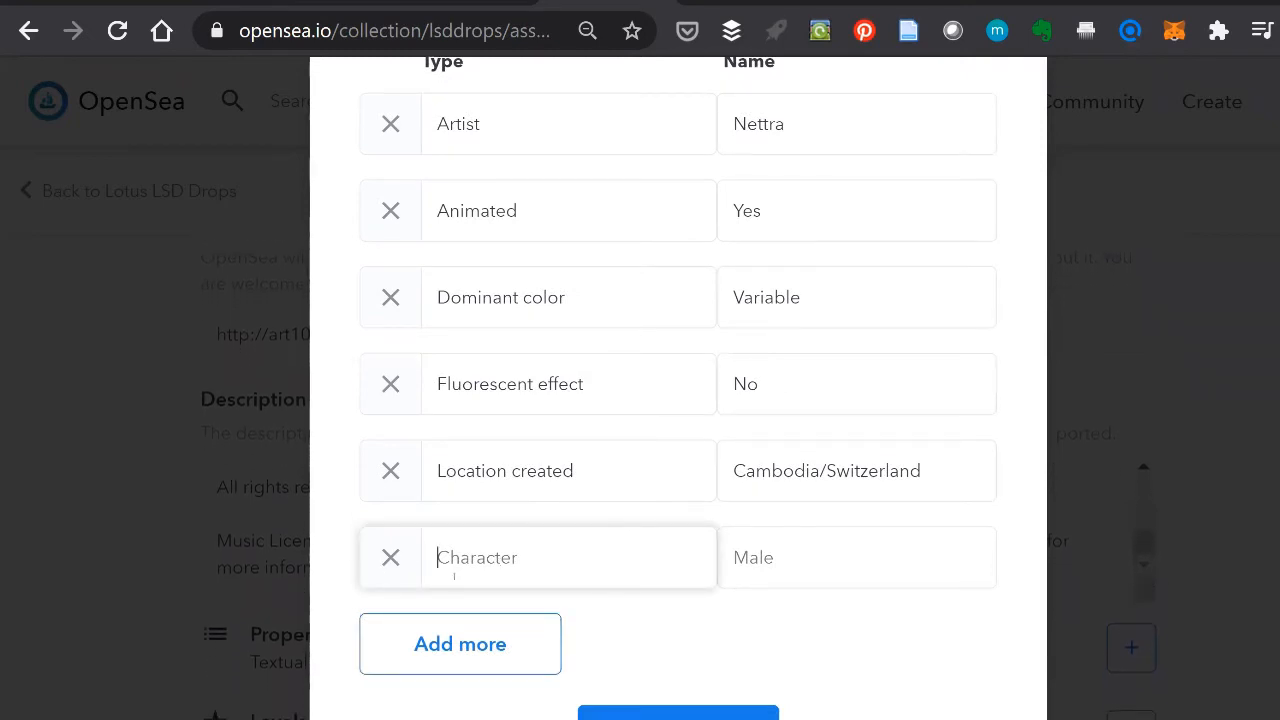
pyautogui.write('Location Min')
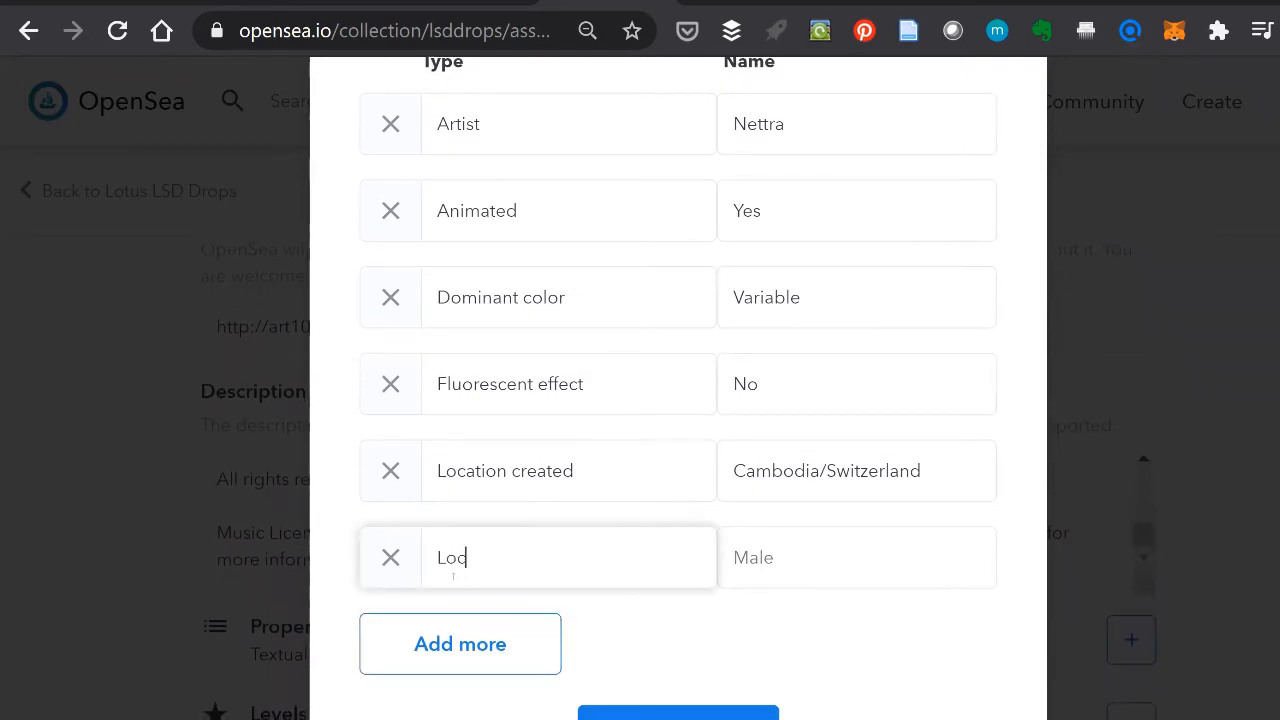
pyautogui.press('BackSpace')
pyautogui.press('BackSpace')
pyautogui.press('BackSpace')
pyautogui.press('BackSpace')
pyautogui.write('minted')
pyautogui.press('Tab')
pyautogui.write('Swt')
pyautogui.press('BackSpace')
pyautogui.write('itzerland')
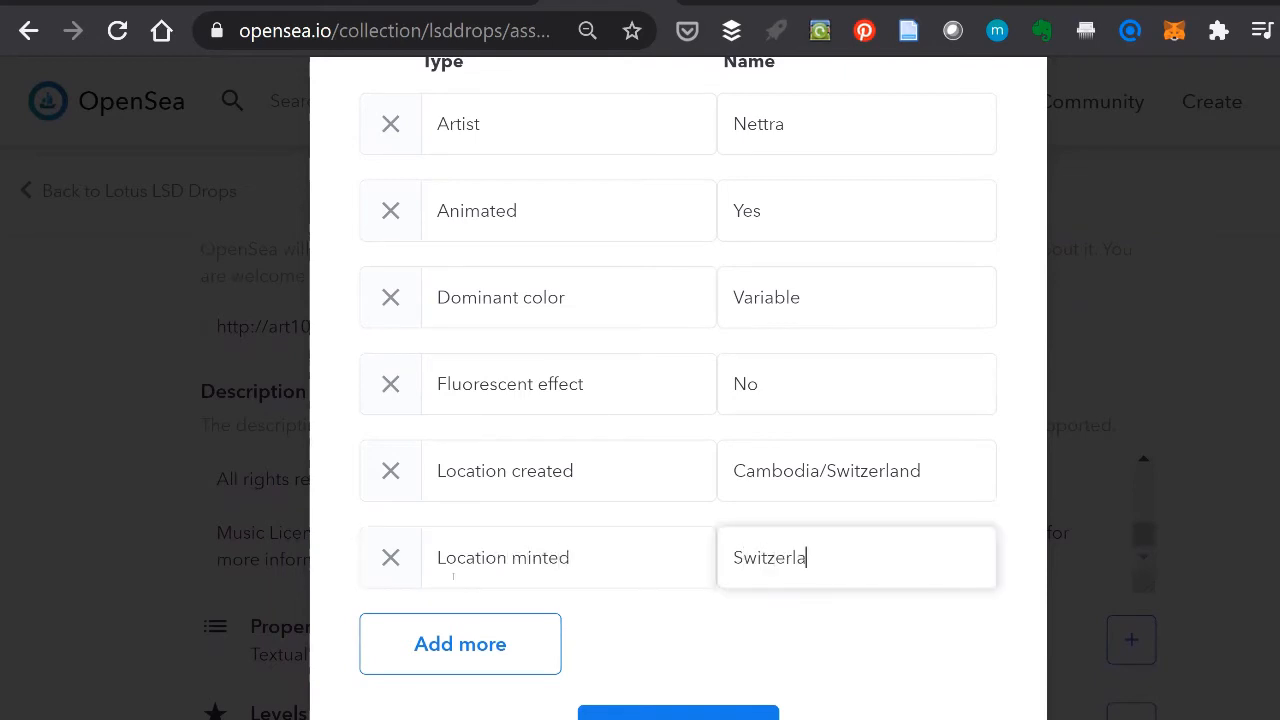
# Step: Add a seventh property with the type "Motif" and the name "Lotus"
pyautogui.click(460, 665)
pyautogui.write('Motifs')
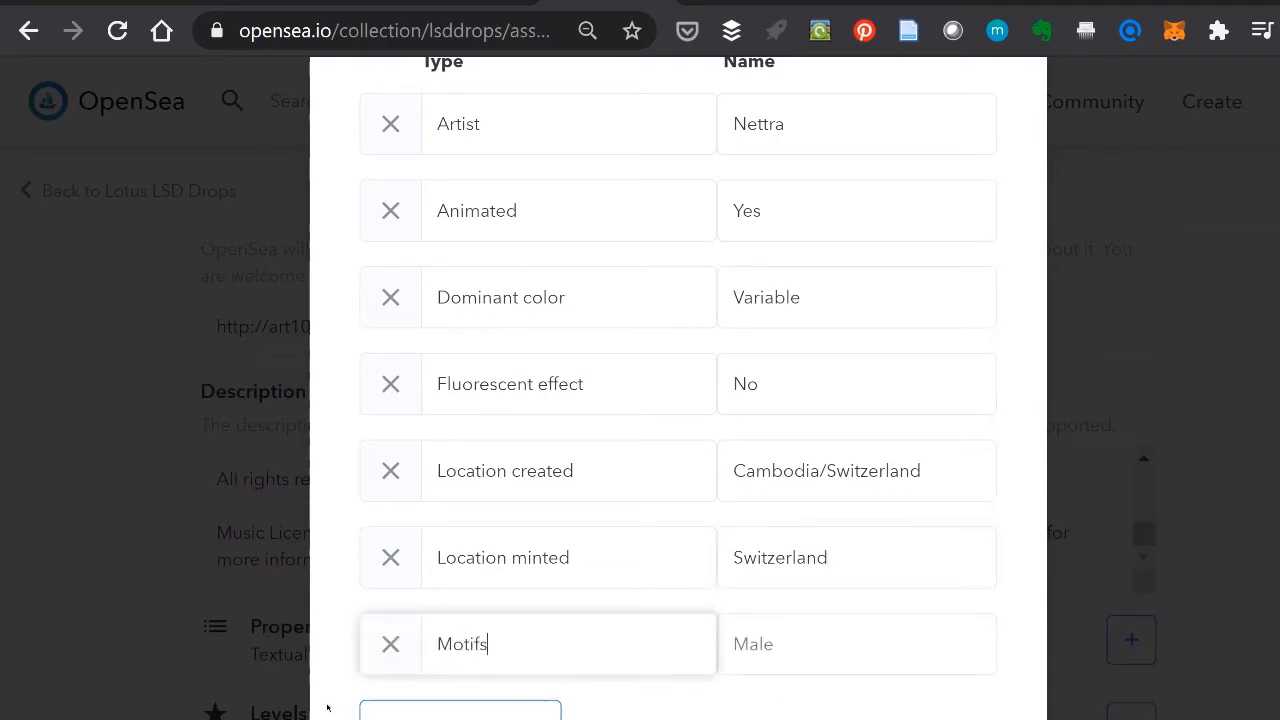
pyautogui.press('BackSpace')
pyautogui.press('Tab')
pyautogui.write('Lotuc')
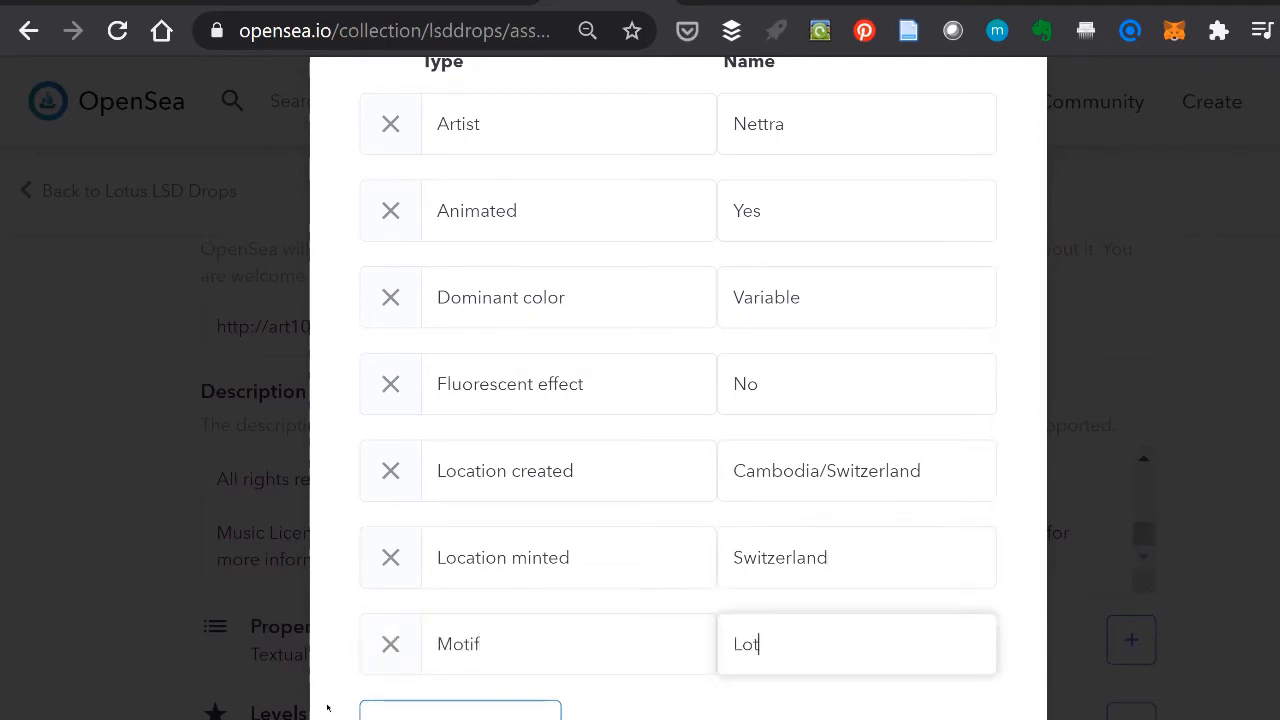
pyautogui.press('BackSpace')
pyautogui.write('s')
# Step: Add an eighth property with the type "Motif color" and the name "Variable"
pyautogui.click(410, 710)
pyautogui.scroll(-2, 508, 594)
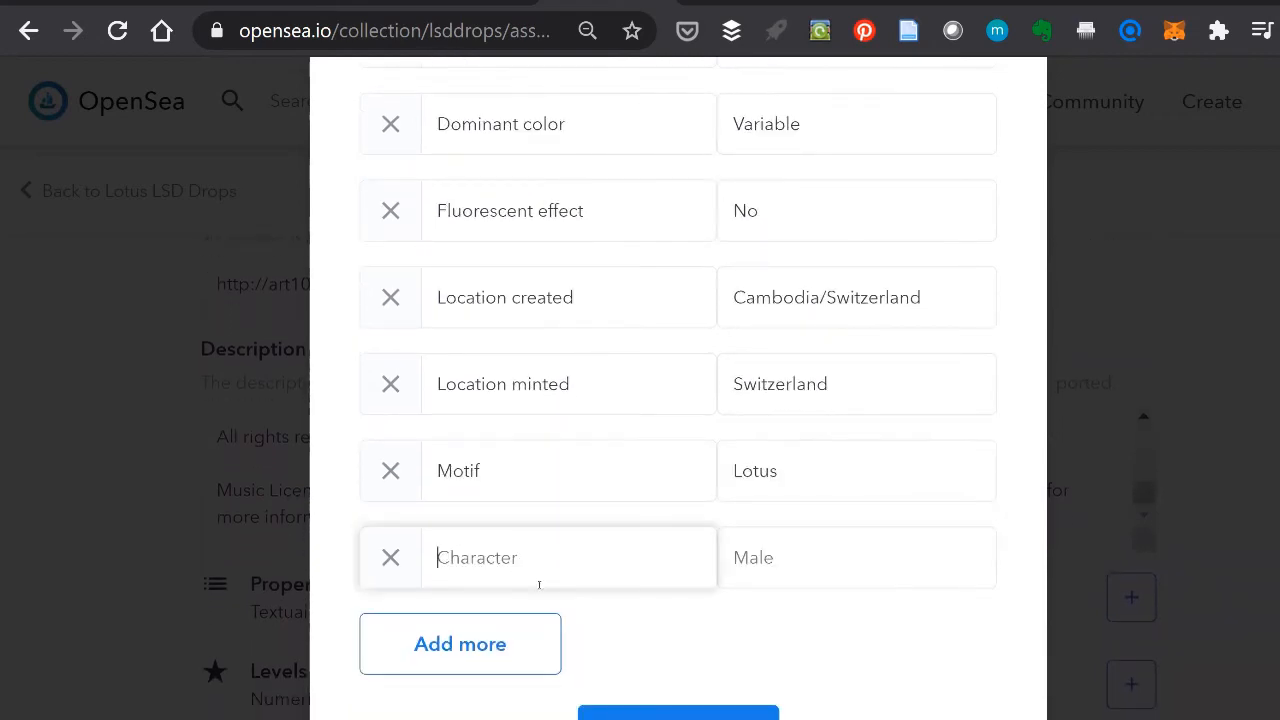
pyautogui.write('Moti')
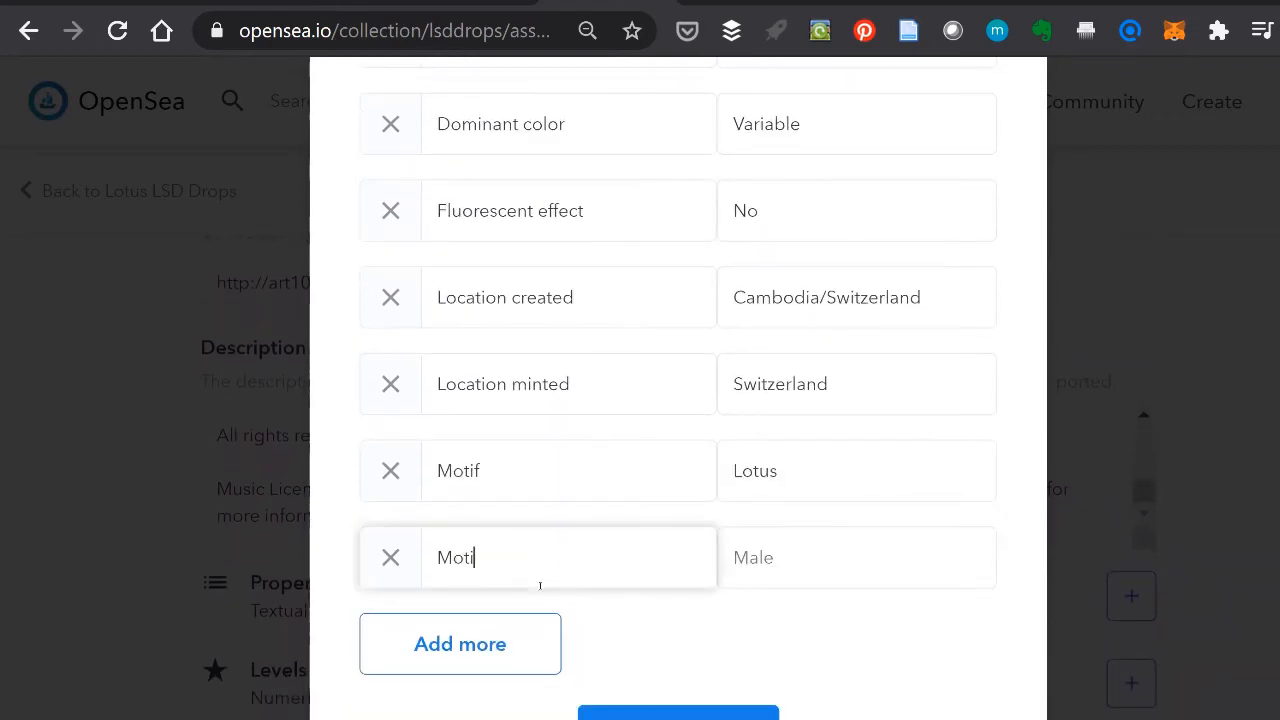
pyautogui.write('f color')
pyautogui.press('Tab')
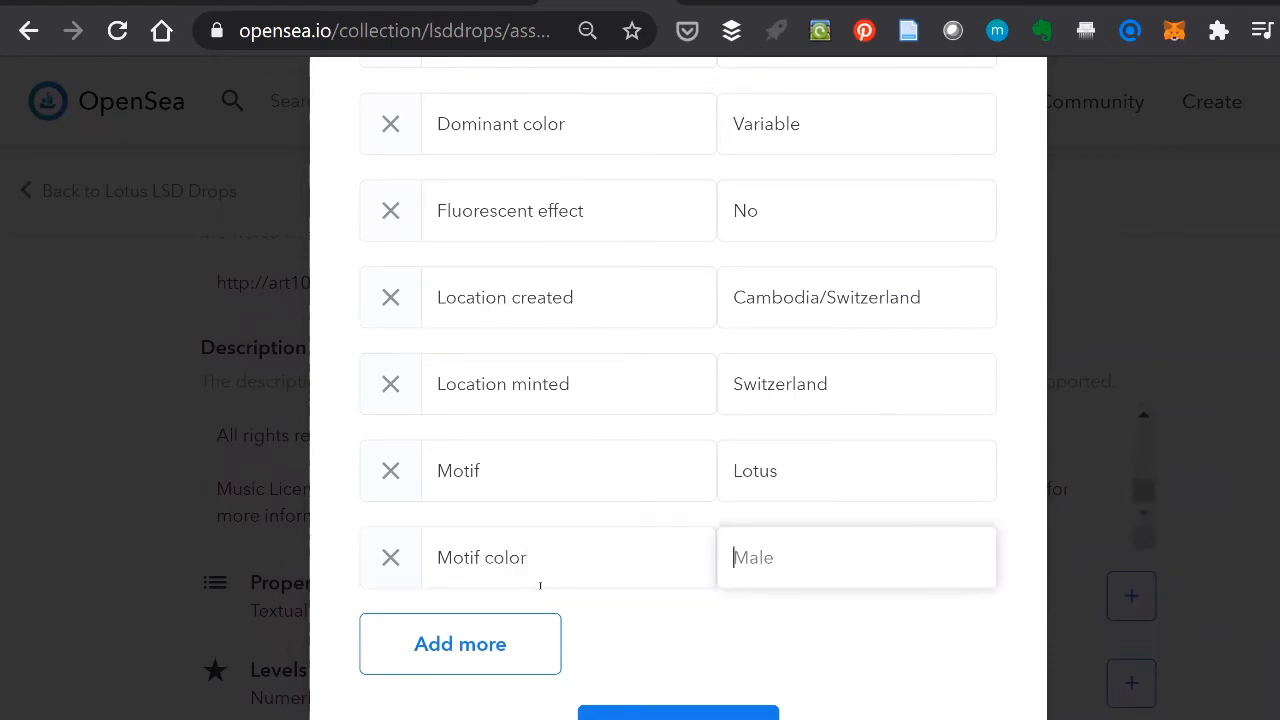
pyautogui.write('Variable')
# Step: Add a ninth property with the type "Type" and the name "Digital art"
pyautogui.click(528, 668)
pyautogui.click(504, 645)
pyautogui.write('T')
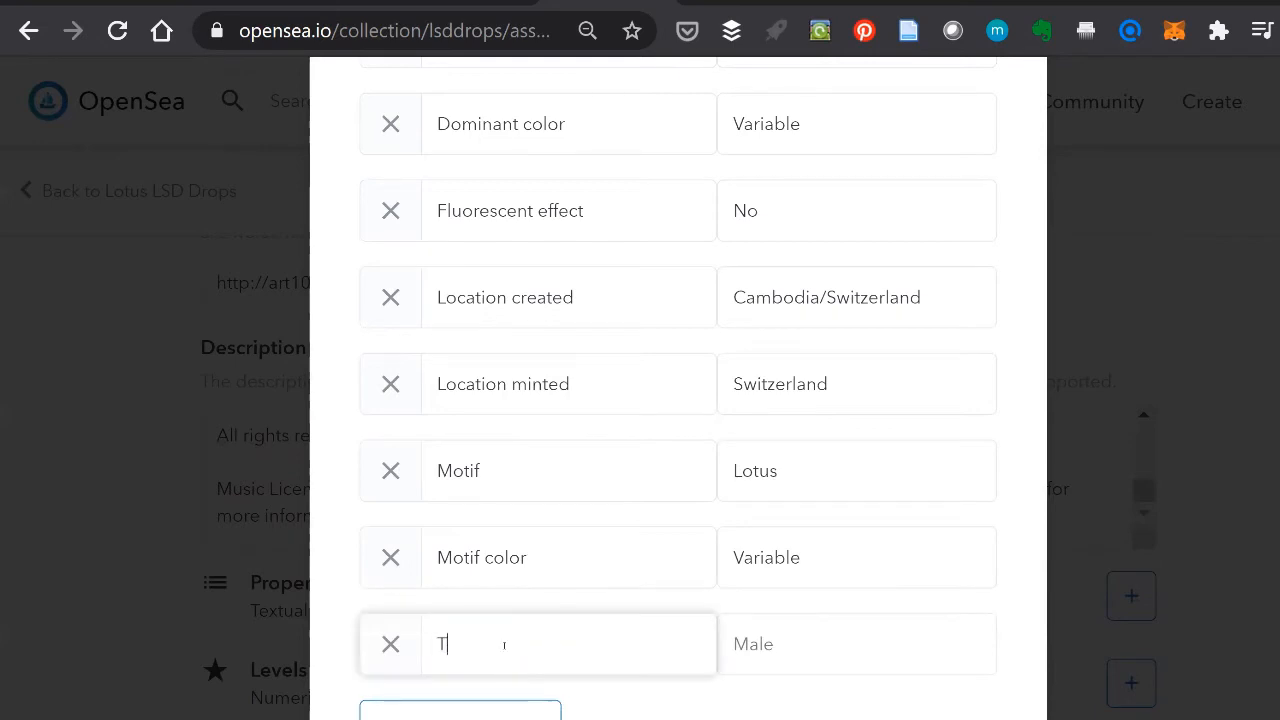
pyautogui.write('ype')
pyautogui.press('Tab')
pyautogui.write('Figital')
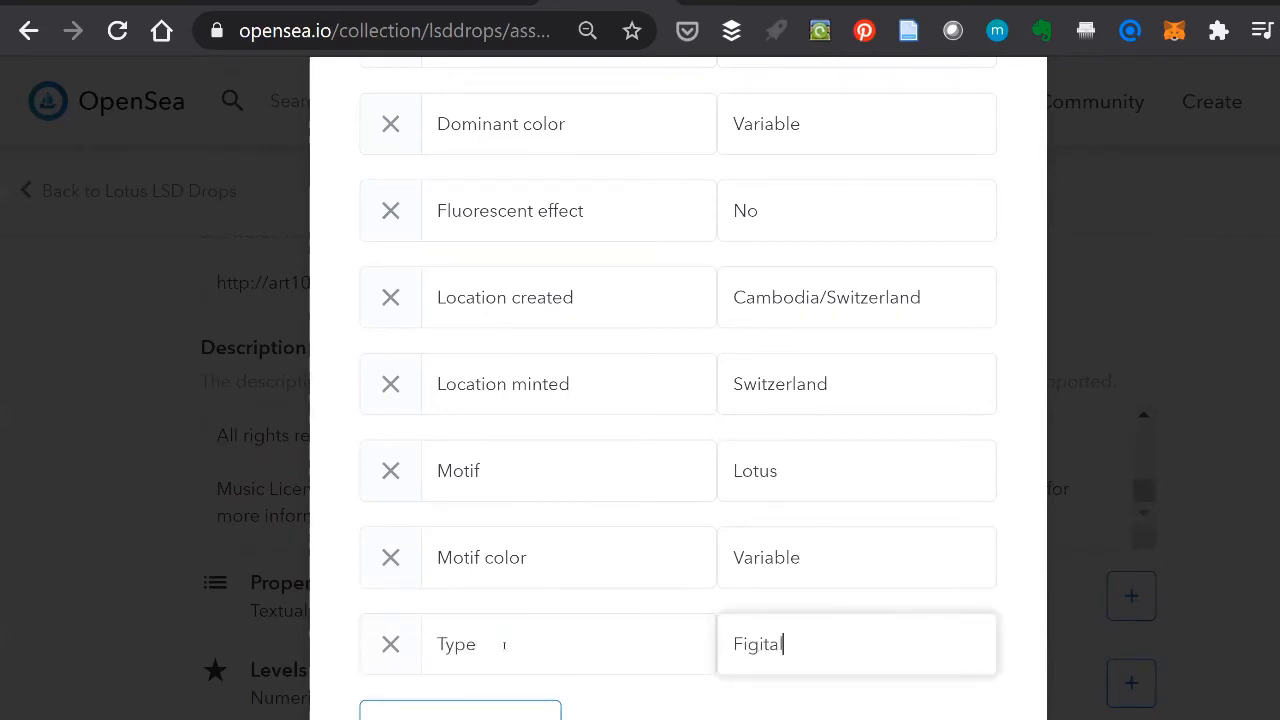
pyautogui.hotkey('ctrl', 'a')
pyautogui.write('Digital art')
# Step: Add a tenth property with the type "Year created" and the name "2007/2021"
pyautogui.click(528, 712)
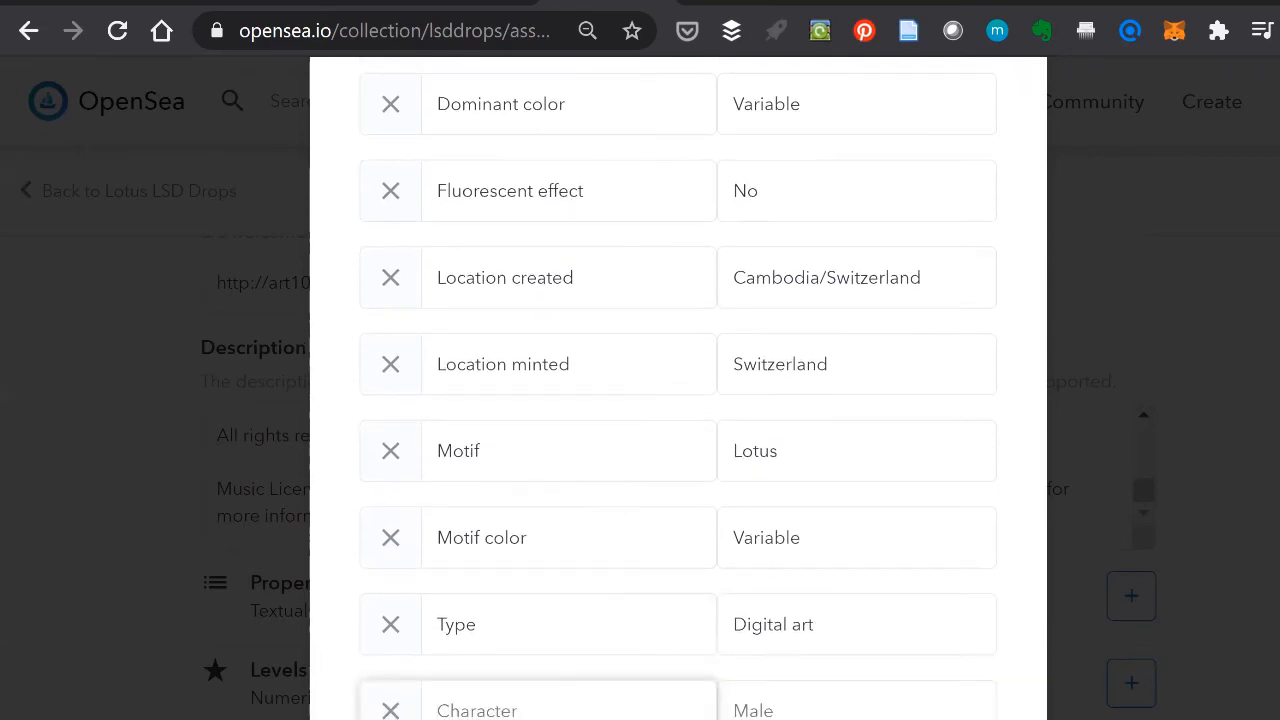
pyautogui.write('Year created')
pyautogui.press('Tab')
pyautogui.write('2007/200')
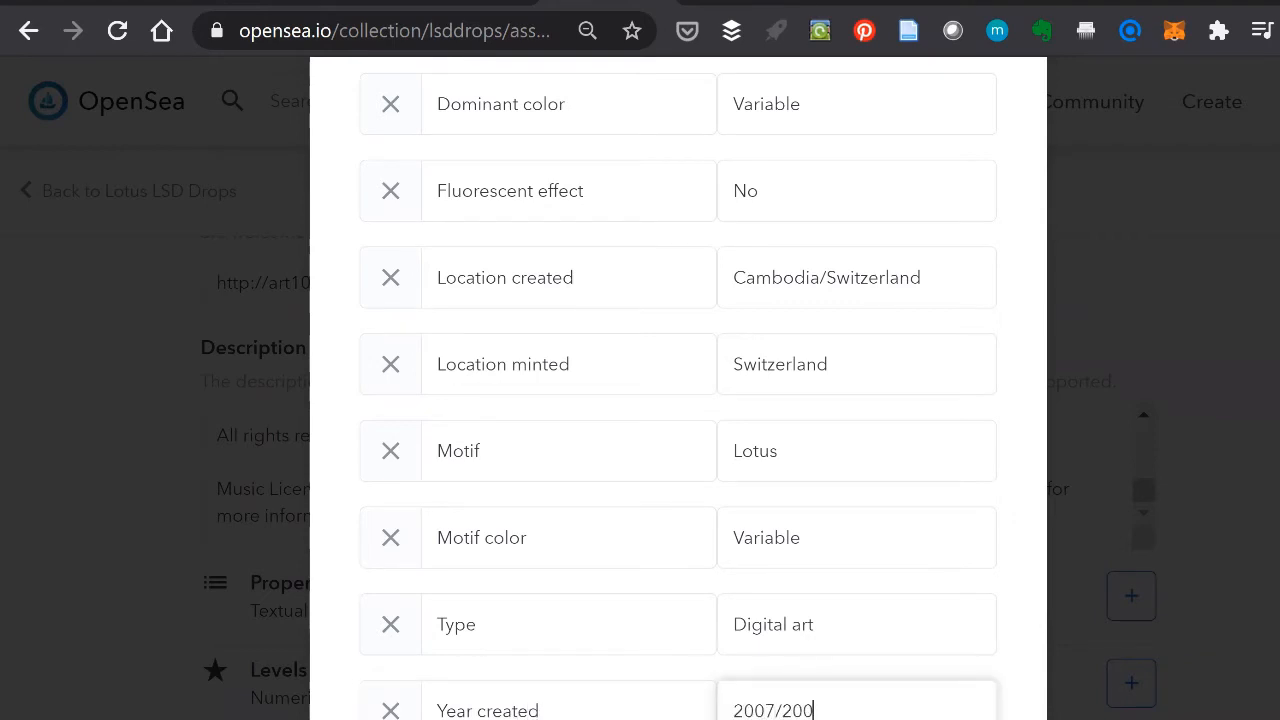
pyautogui.press('BackSpace')
pyautogui.write('21')
# Step: Add a final property with the type "Year minted" and the name "2021", and save all the properties
pyautogui.press('Tab')
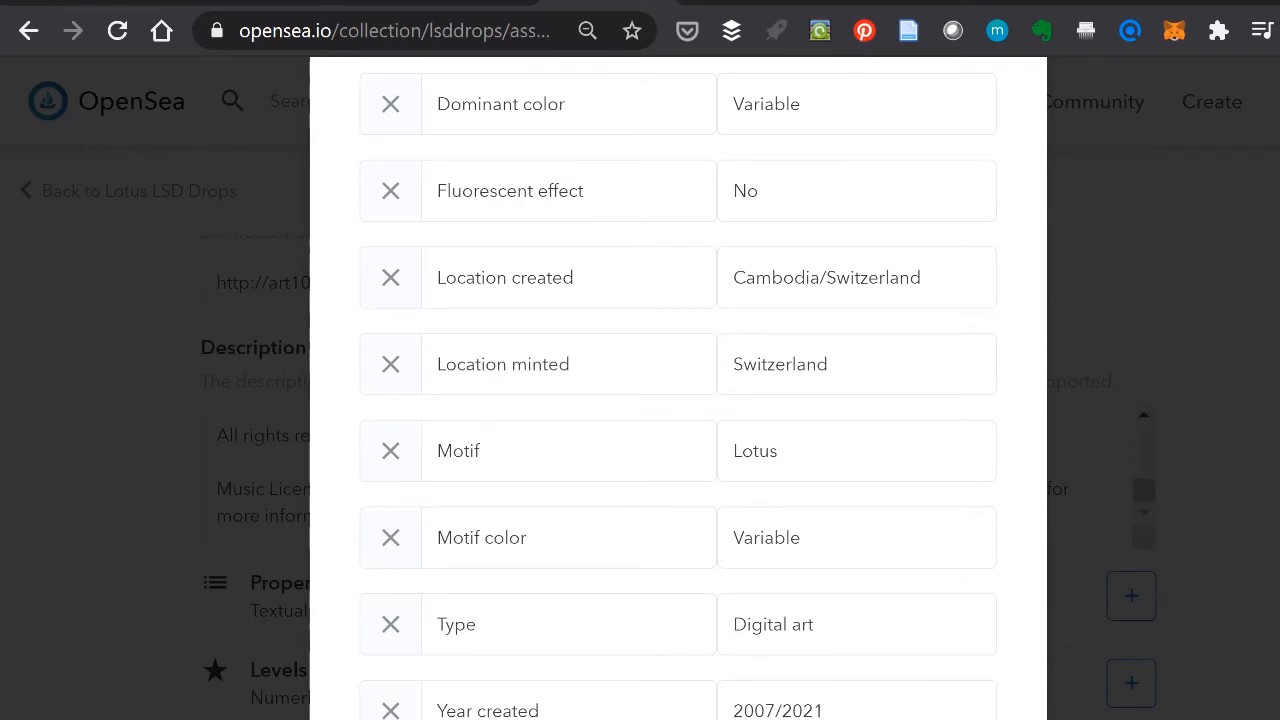
pyautogui.scroll(-1, 678, 390)
pyautogui.scroll(-4, 528, 403)
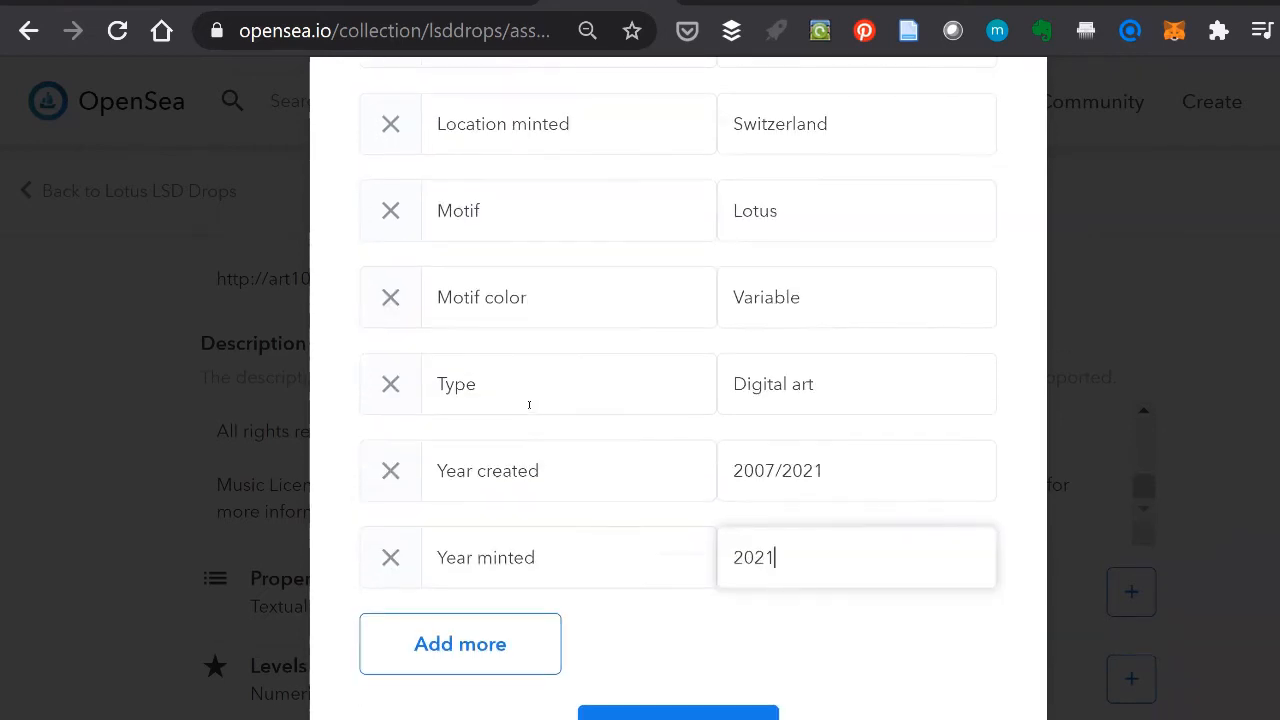
pyautogui.click(677, 712)
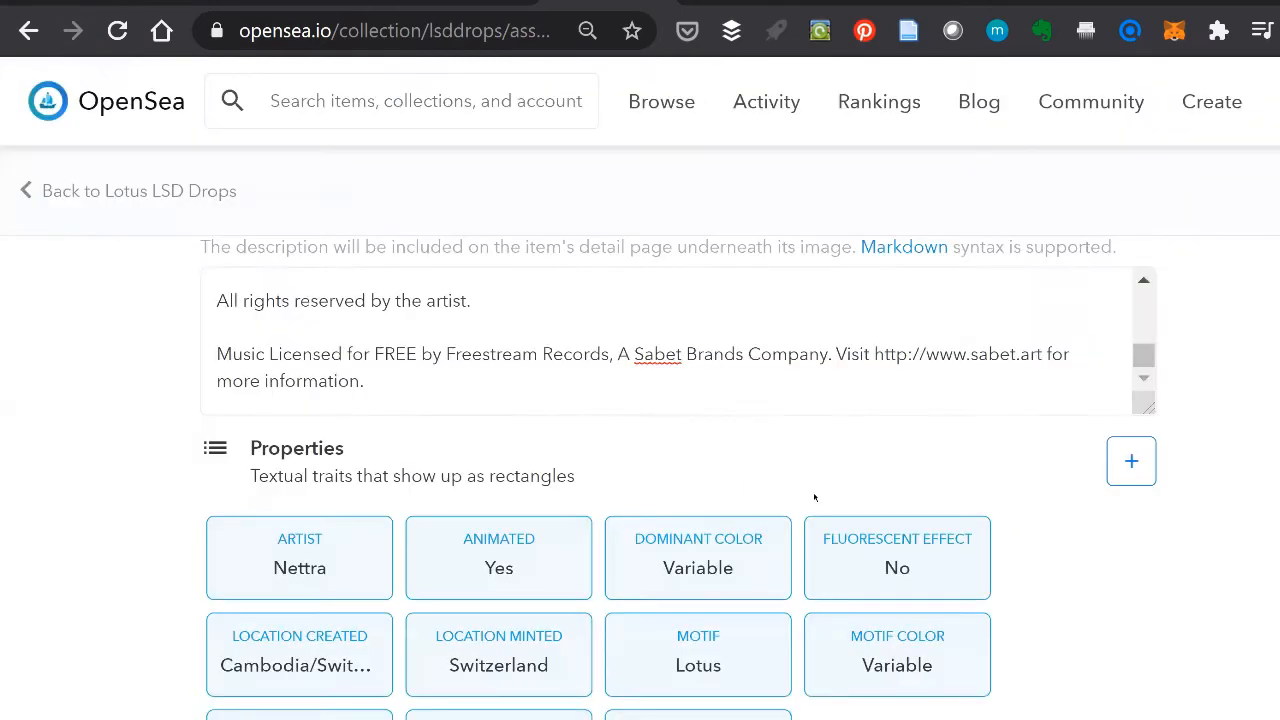
# Step: Finish creating the Lavender 009L item and visit its page
pyautogui.scroll(-5, 814, 497)
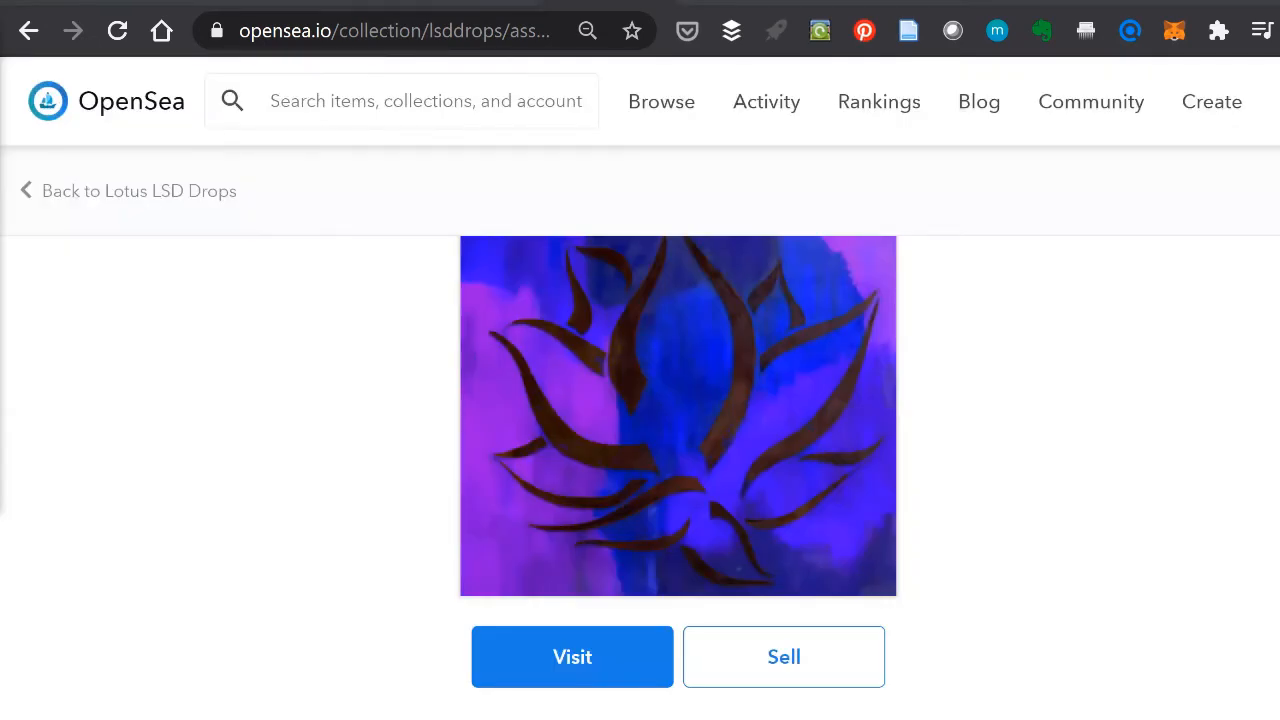
pyautogui.click(561, 676)
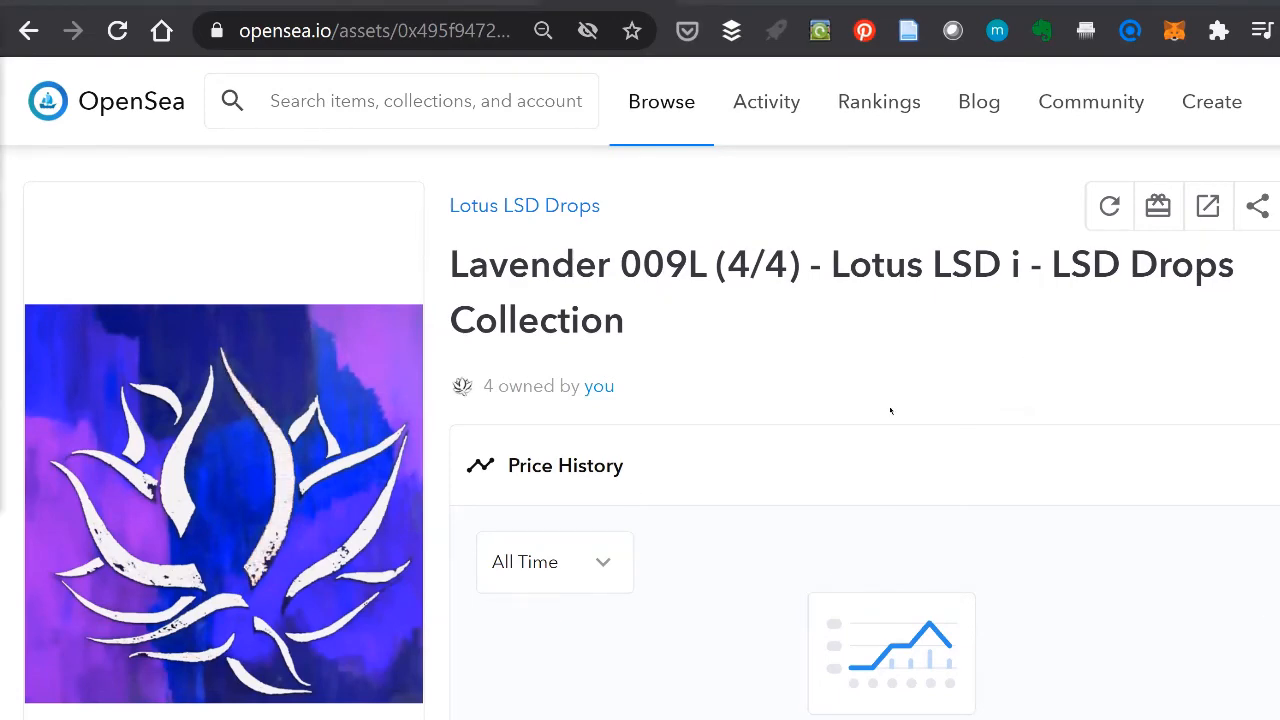
# Step: Examine the new item's page, including its title, ownership, details, listings and trading history
pyautogui.scroll(-5, 965, 320)
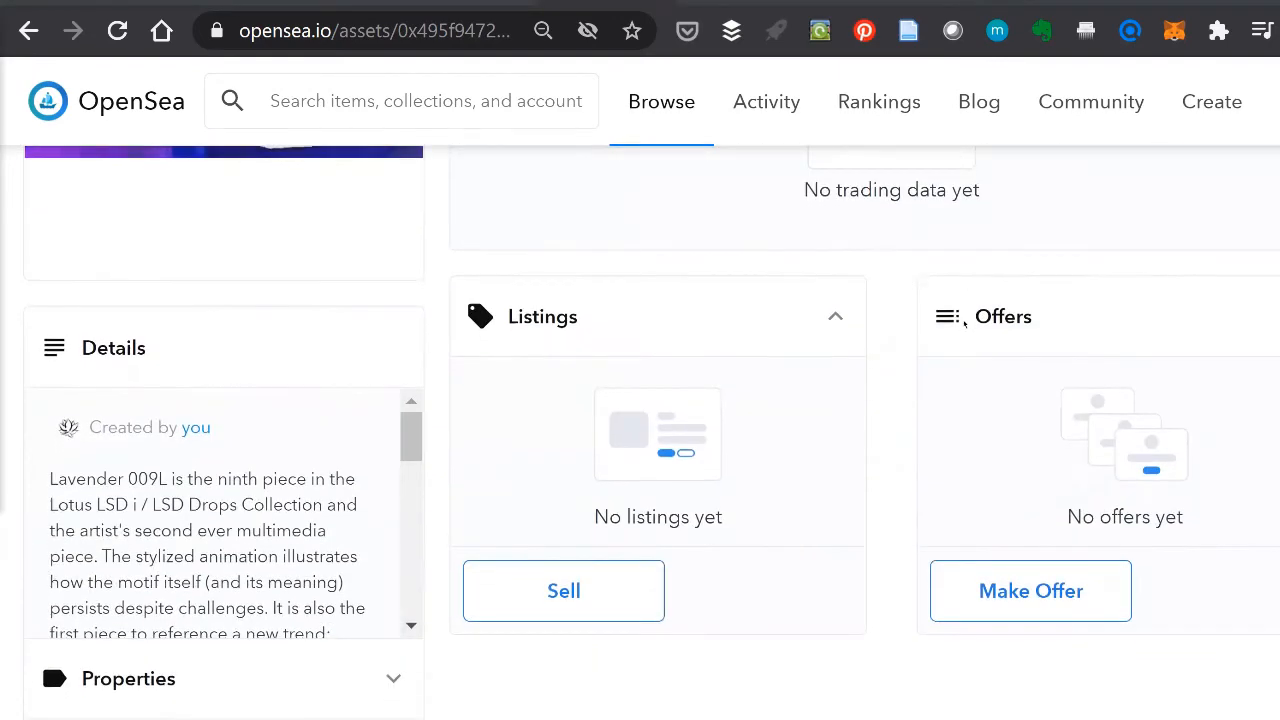
pyautogui.scroll(5, 701, 612)
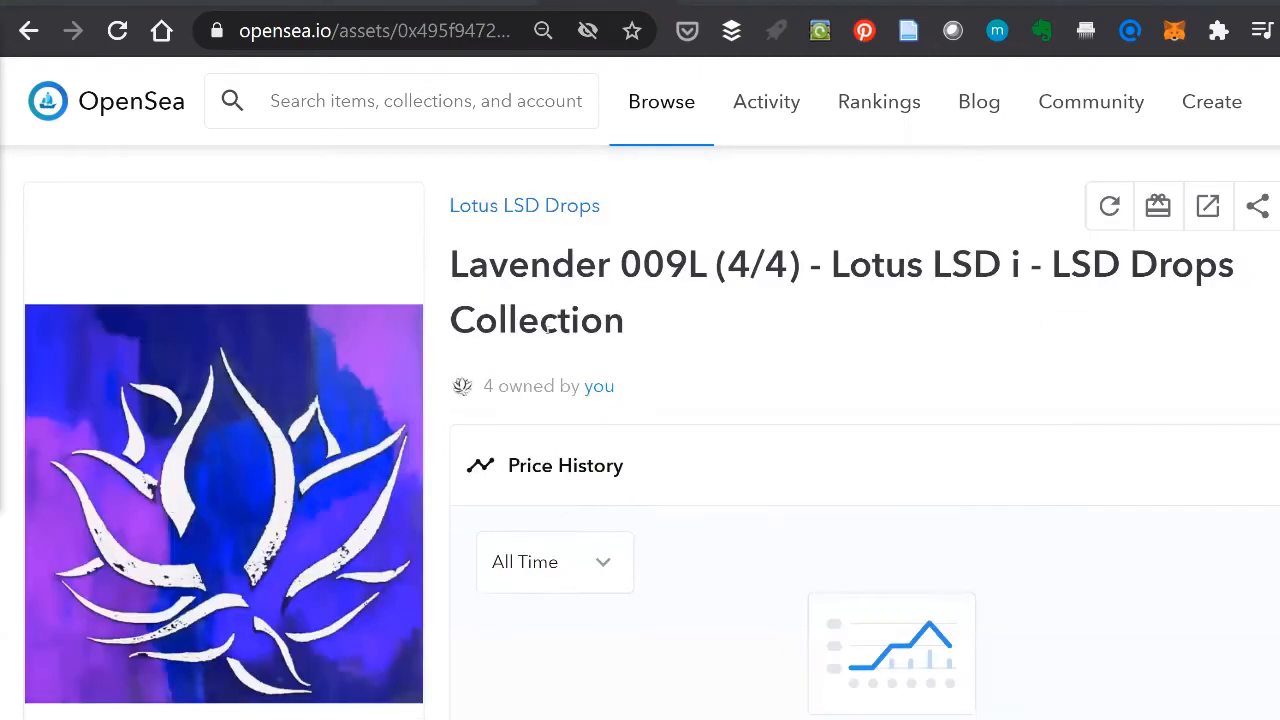
pyautogui.scroll(-7, 728, 563)
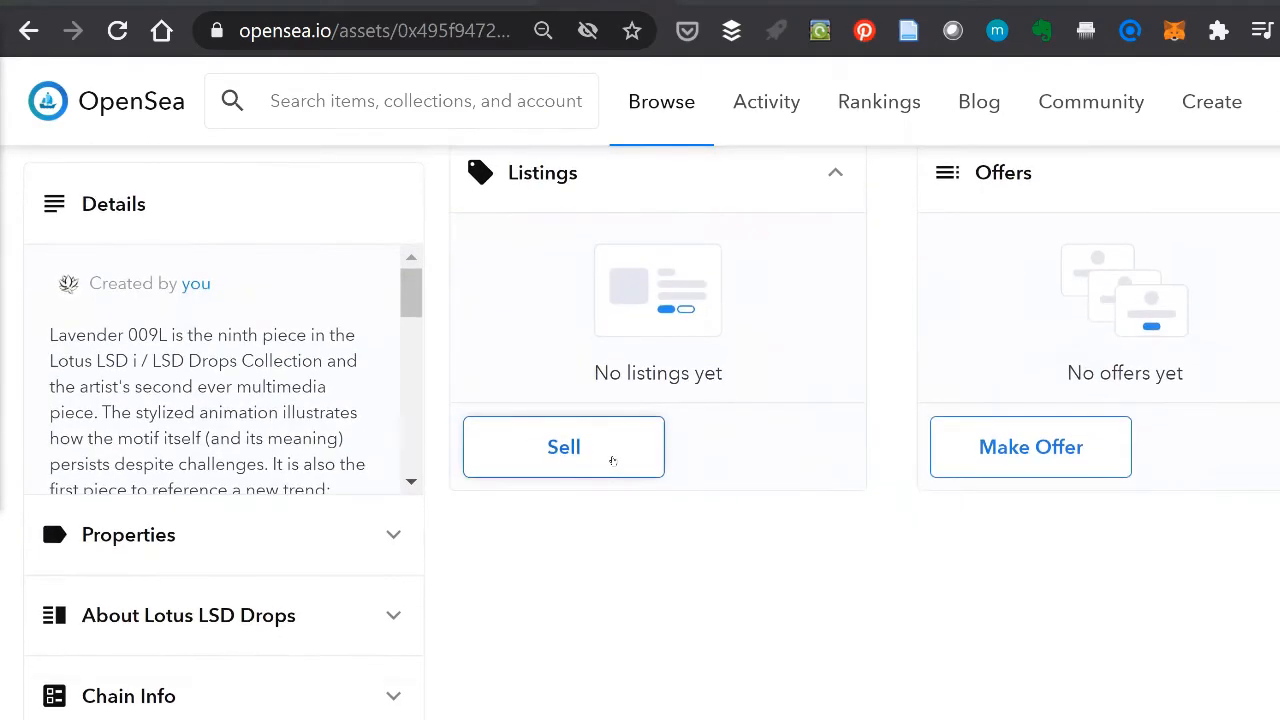
pyautogui.scroll(-6, 600, 458)
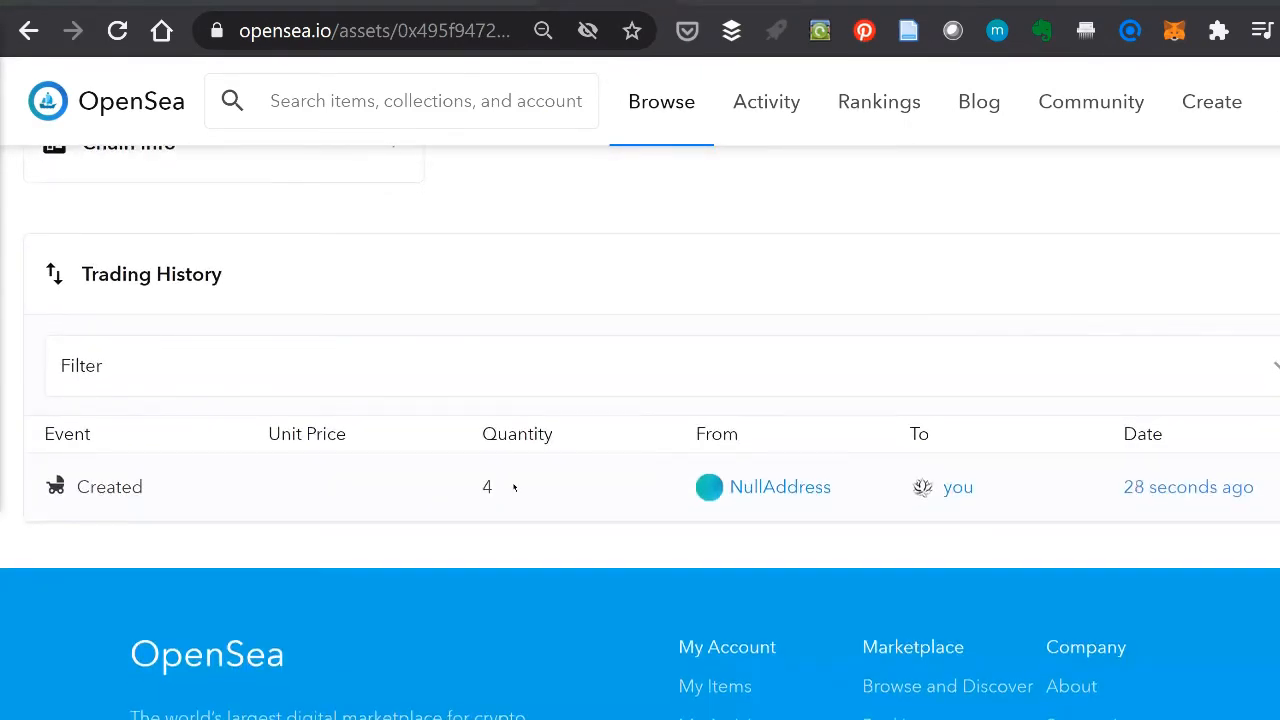
pyautogui.scroll(12, 554, 571)
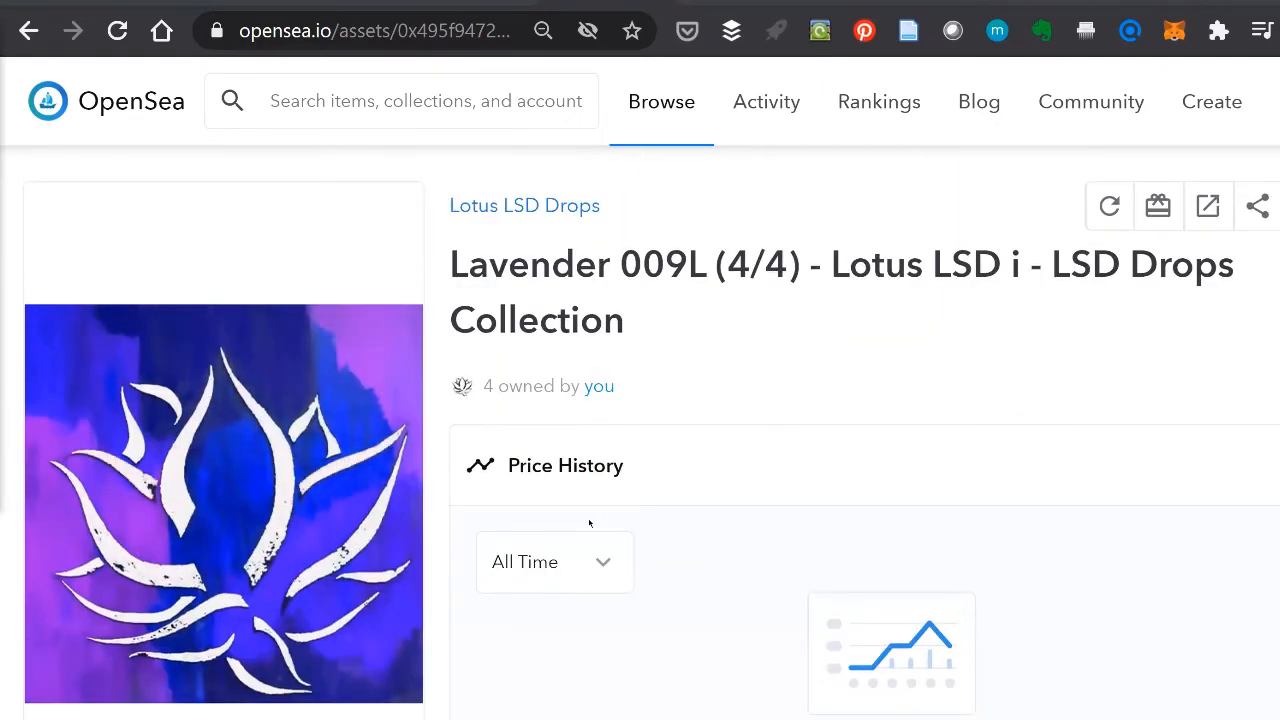
# Step: Open the sale setup for the Lavender 009L item from its listings section
pyautogui.scroll(-2, 591, 520)
pyautogui.scroll(-2, 634, 457)
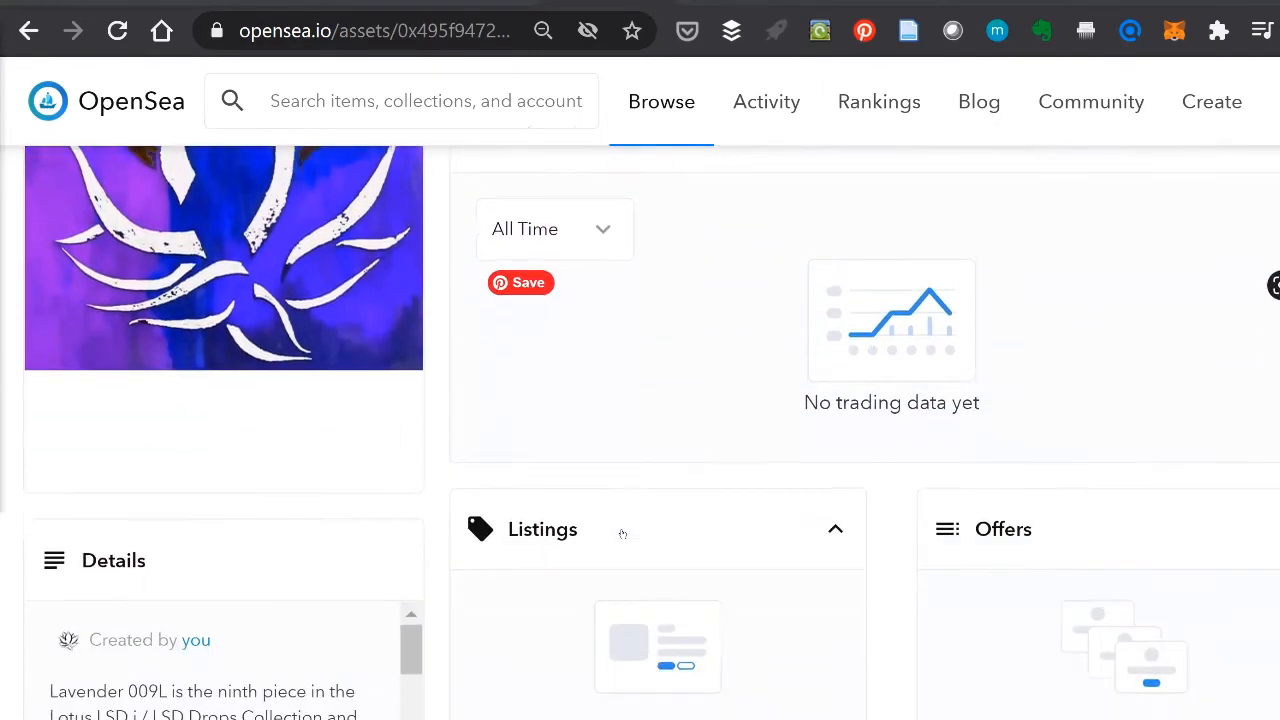
pyautogui.scroll(-2, 622, 534)
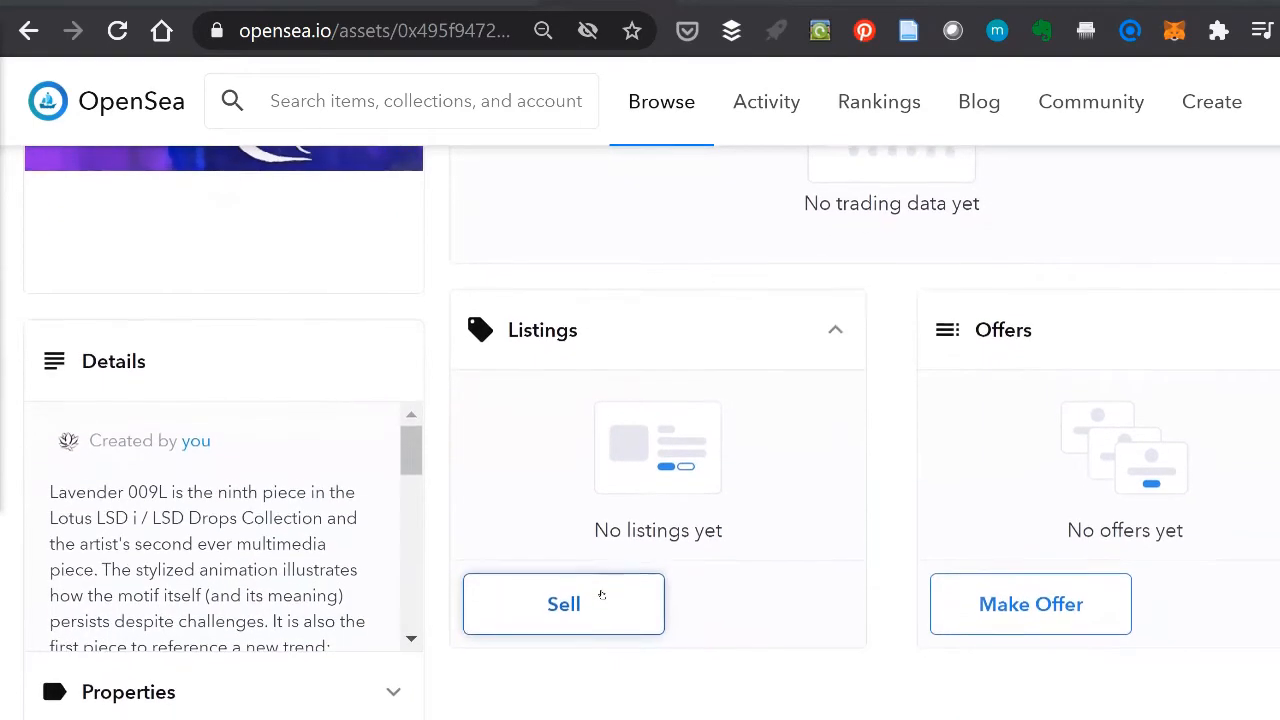
pyautogui.click(563, 588)
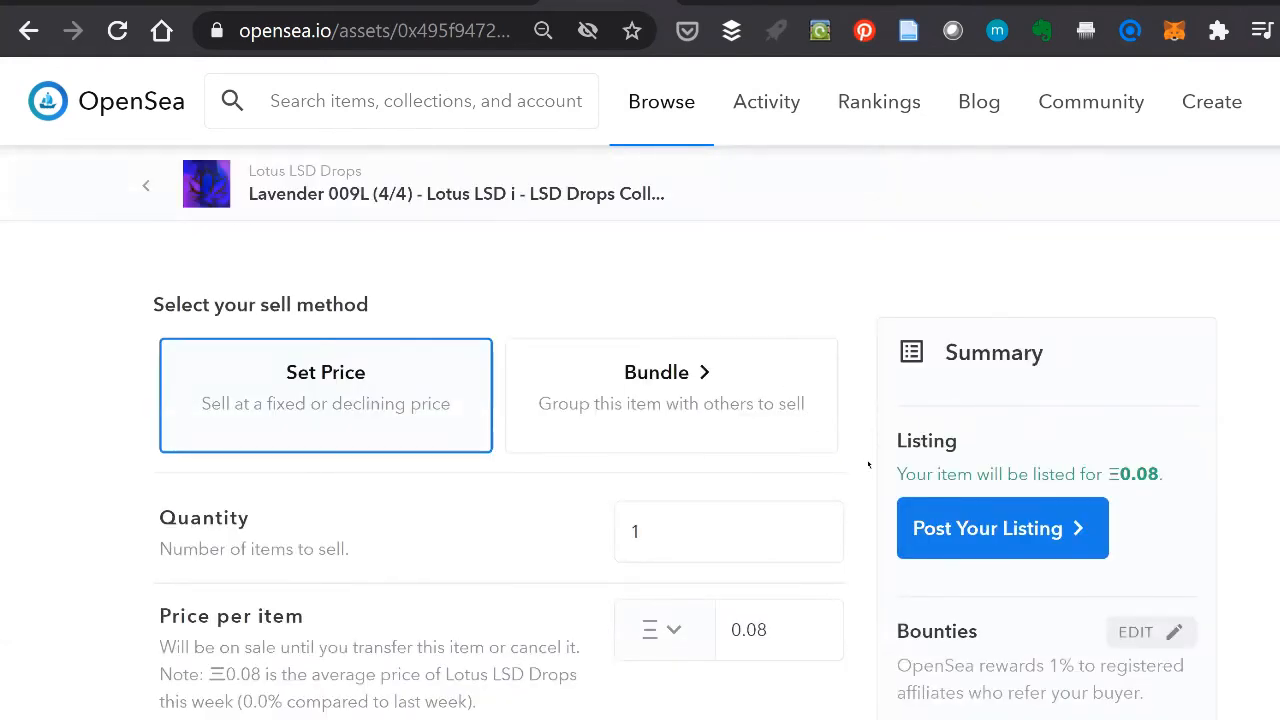
# Step: Set the fixed price per item to 0.05 ETH for a quantity of one copy
pyautogui.click(719, 550)
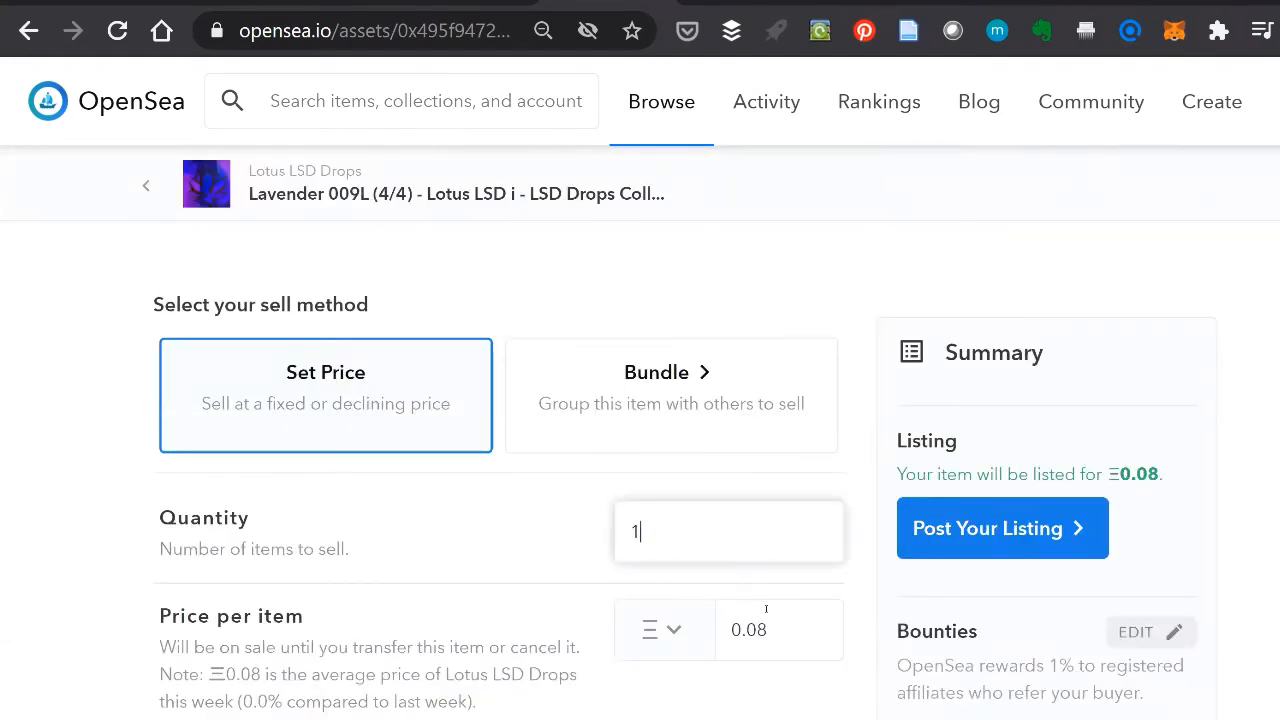
pyautogui.moveTo(766, 609); pyautogui.dragTo(705, 637)
pyautogui.moveTo(690, 545); pyautogui.dragTo(581, 521)
pyautogui.scroll(-1, 858, 492)
pyautogui.click(808, 513)
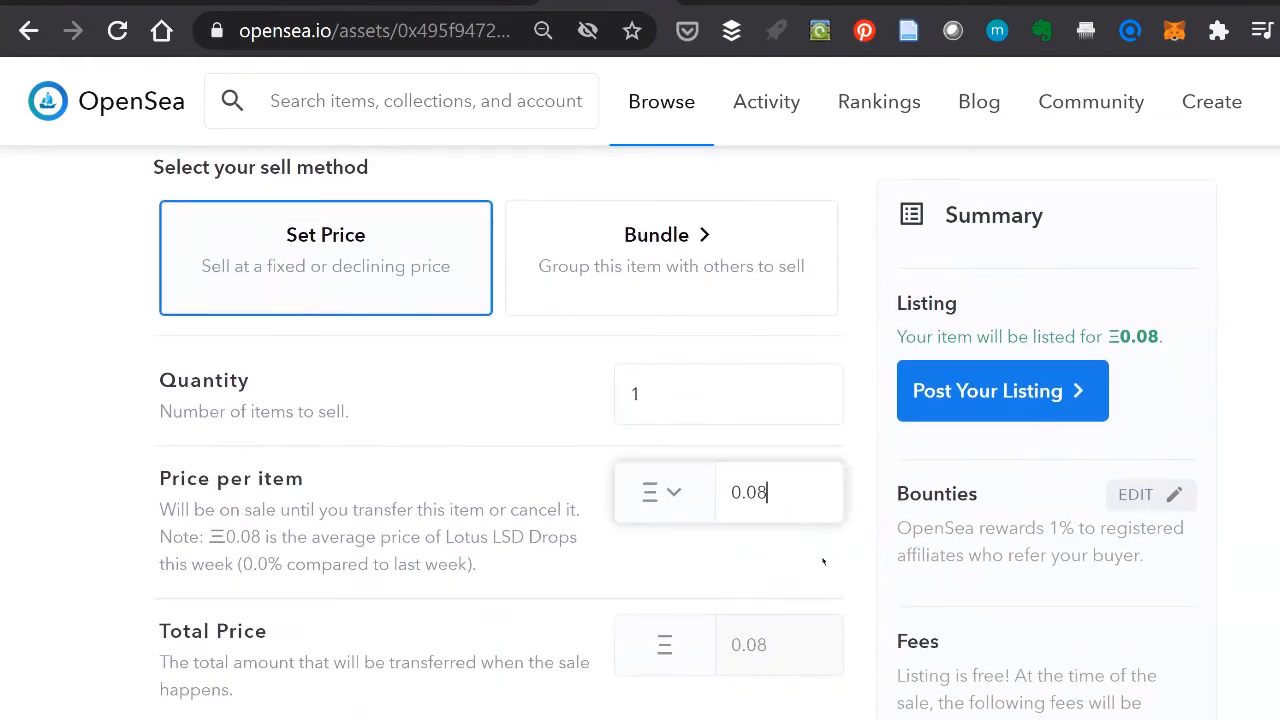
pyautogui.press('BackSpace')
pyautogui.write('5')
# Step: Review the listing's summary and post the first copy for sale at 0.05 ETH
pyautogui.scroll(-1, 848, 523)
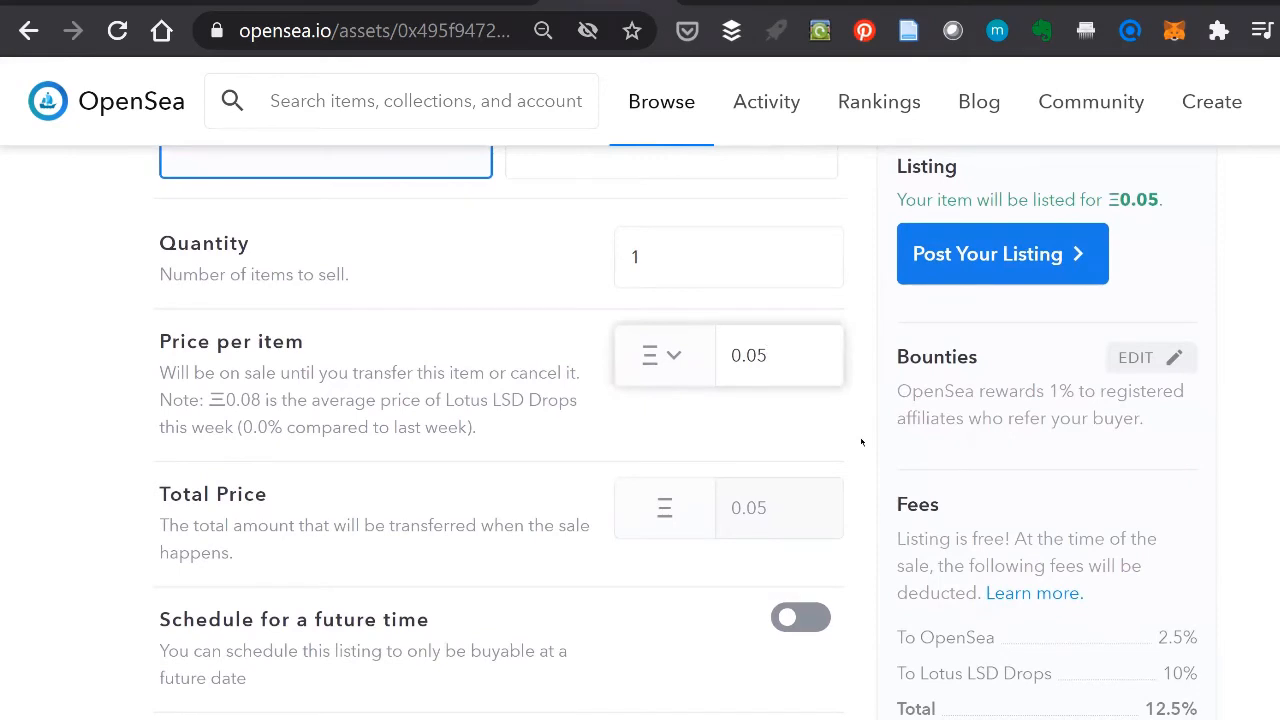
pyautogui.scroll(1, 861, 442)
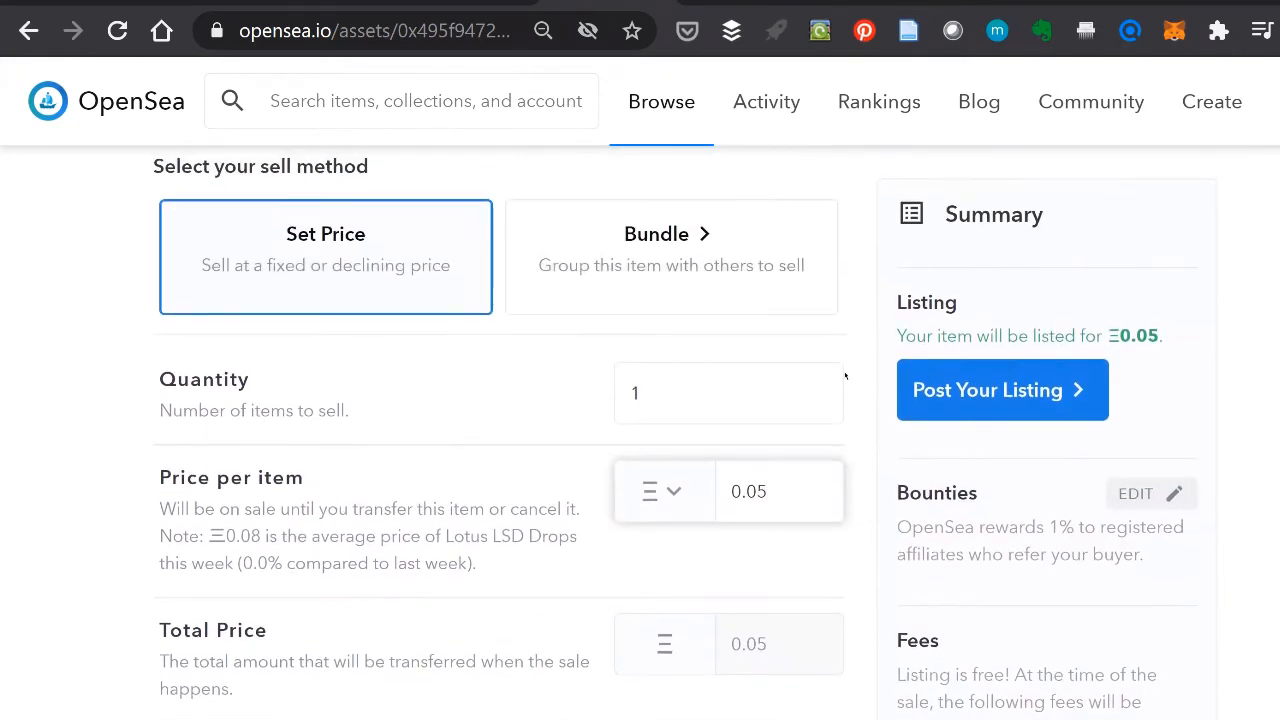
pyautogui.scroll(-1, 845, 376)
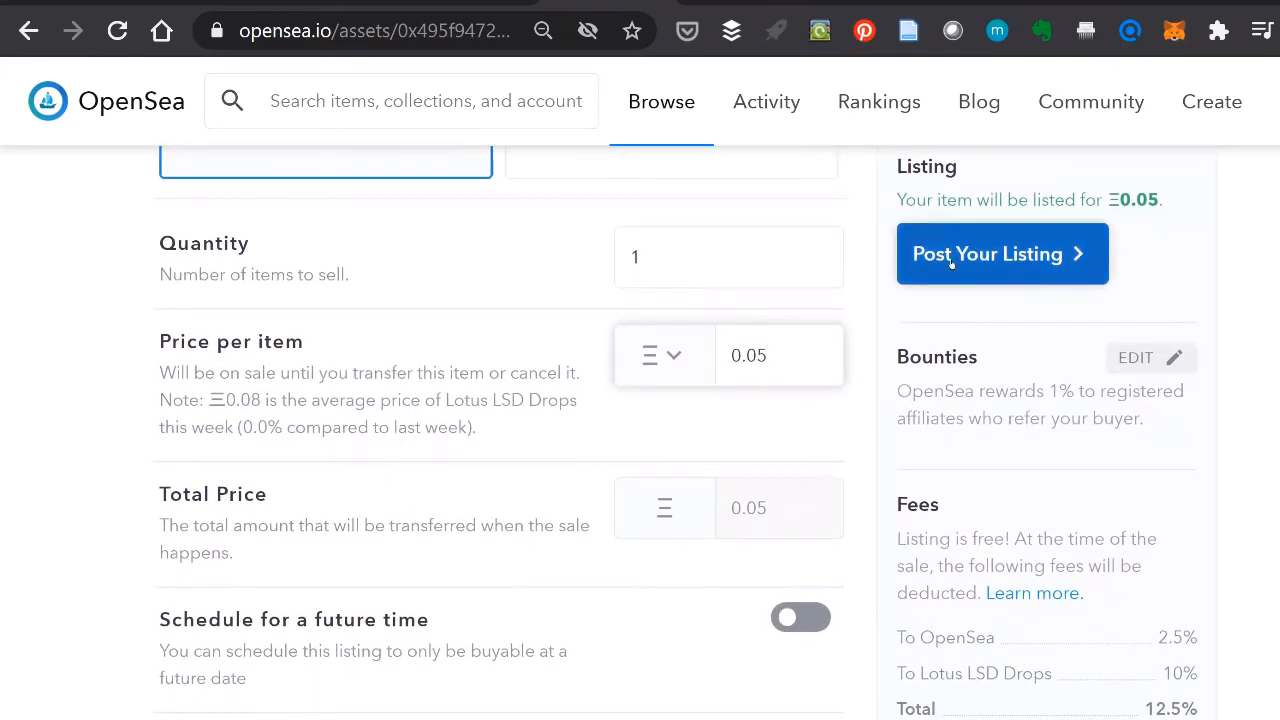
pyautogui.click(951, 262)
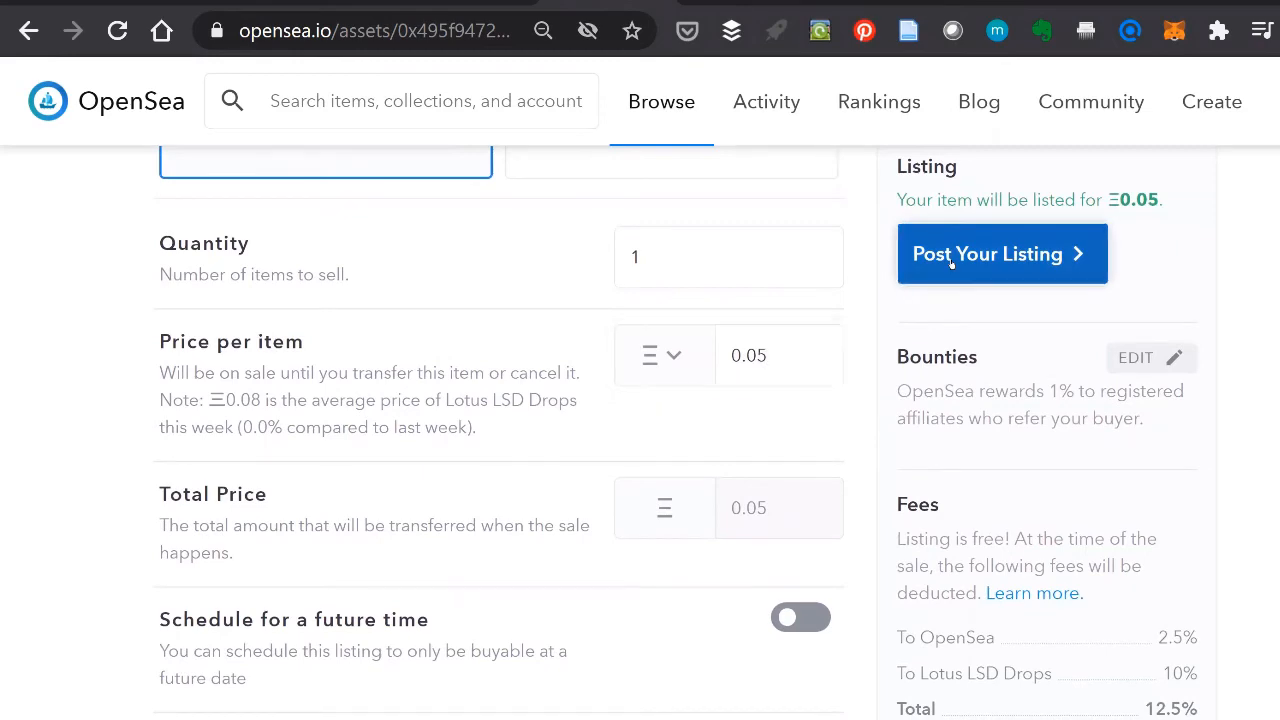
pyautogui.scroll(-1, 882, 371)
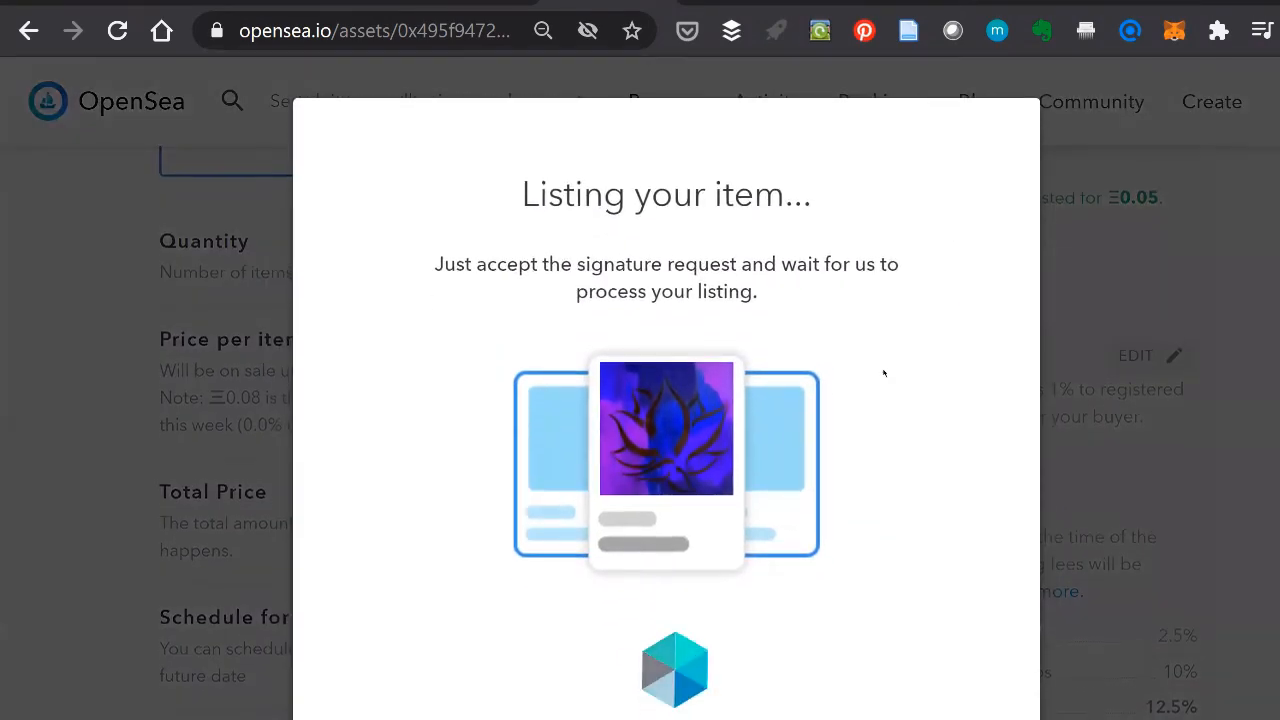
pyautogui.scroll(-1, 884, 374)
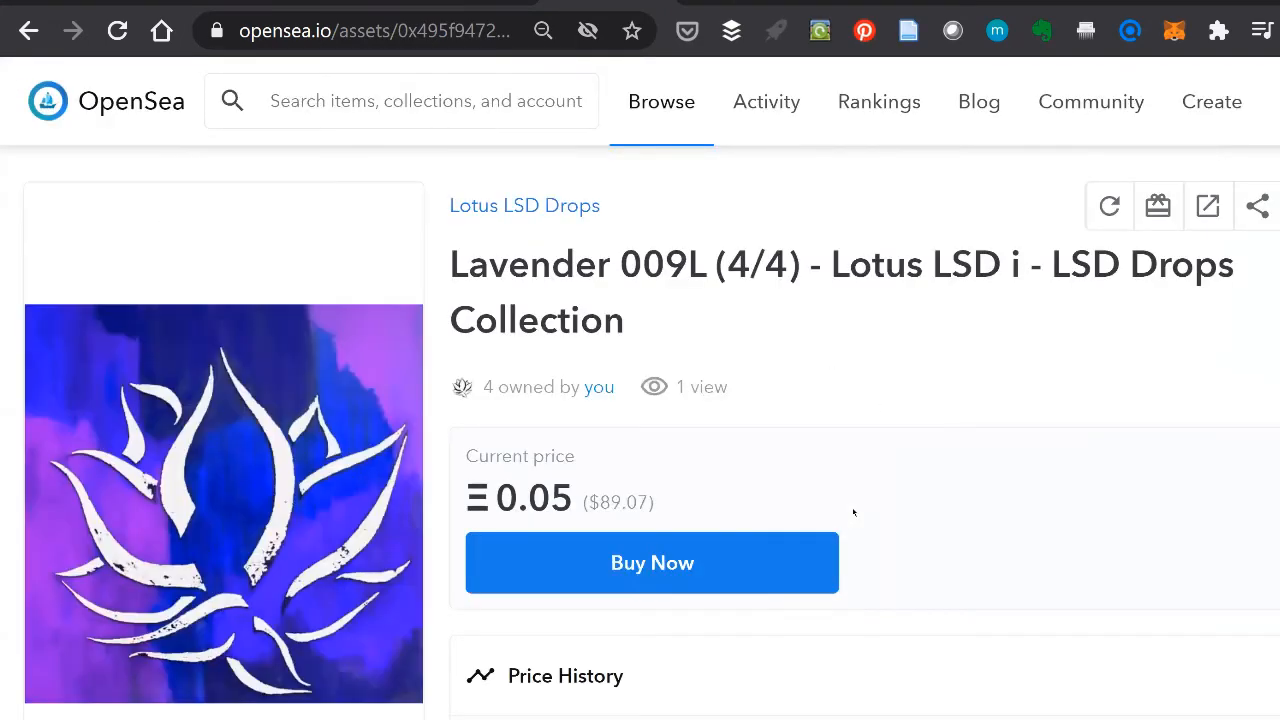
# Step: Create a second listing for one copy of the item at 0.06 ETH and post it
pyautogui.scroll(-8, 862, 453)
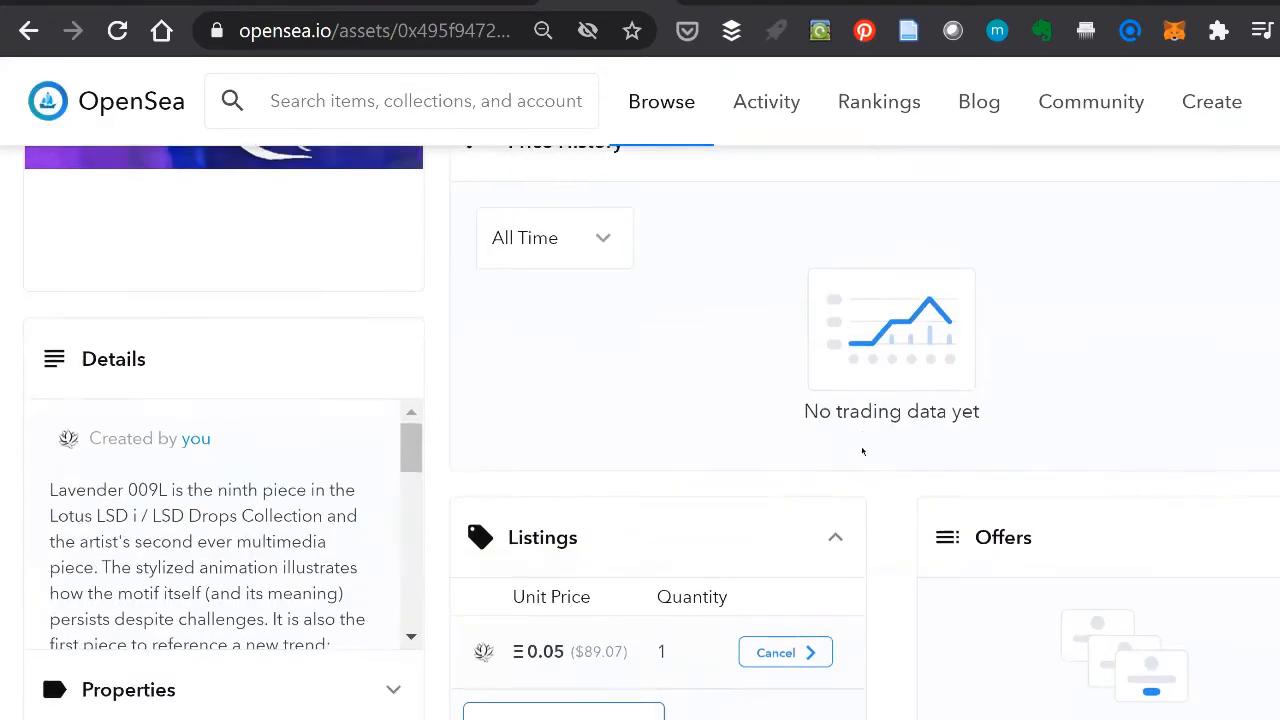
pyautogui.click(609, 454)
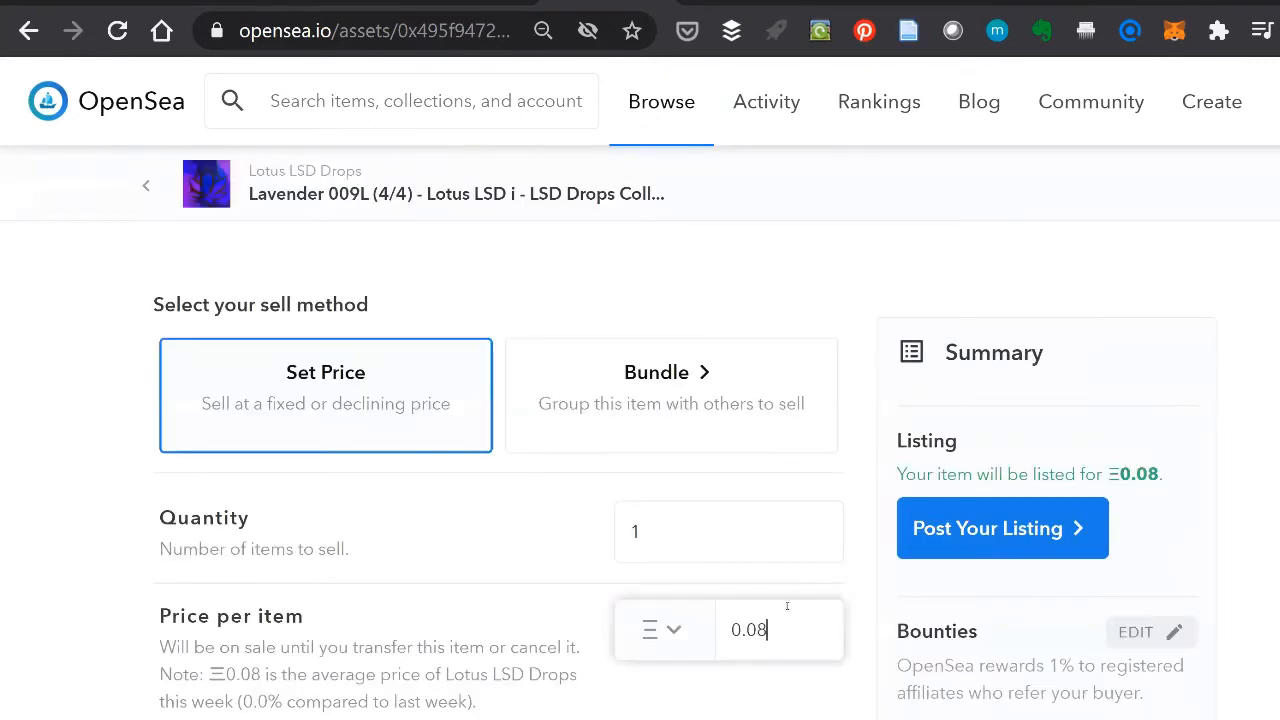
pyautogui.press('BackSpace')
pyautogui.write('6')
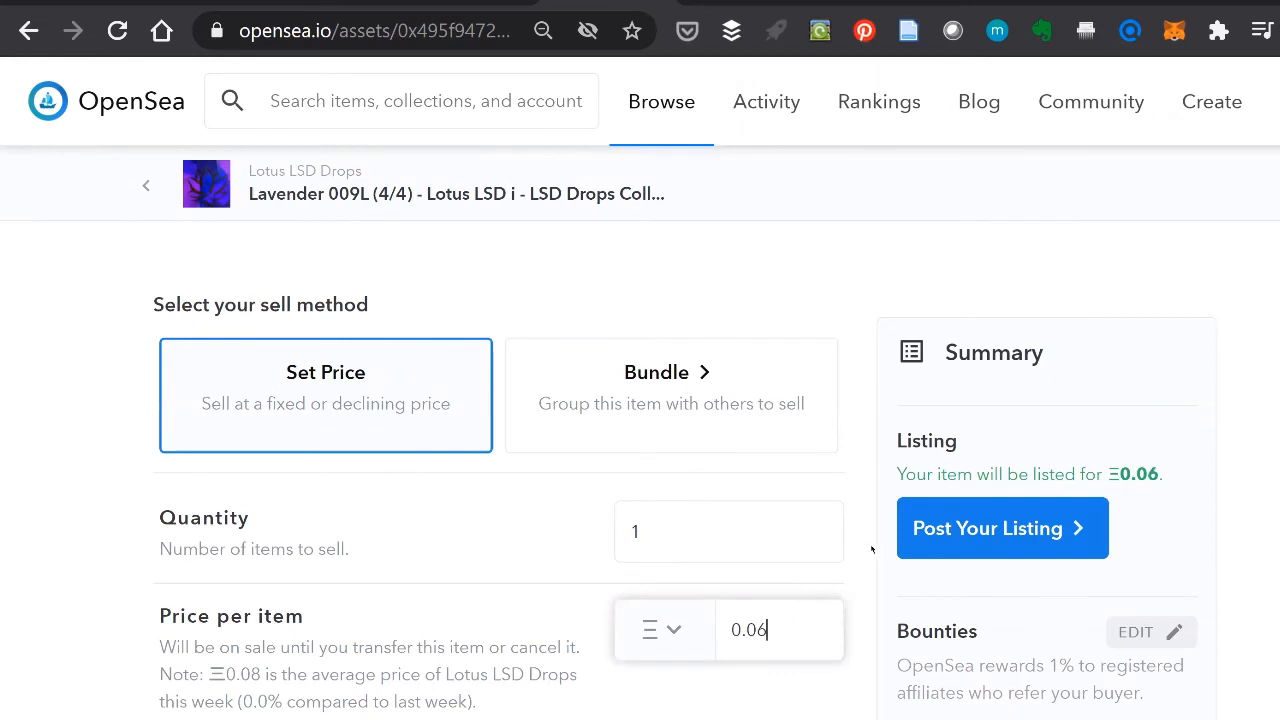
pyautogui.click(937, 545)
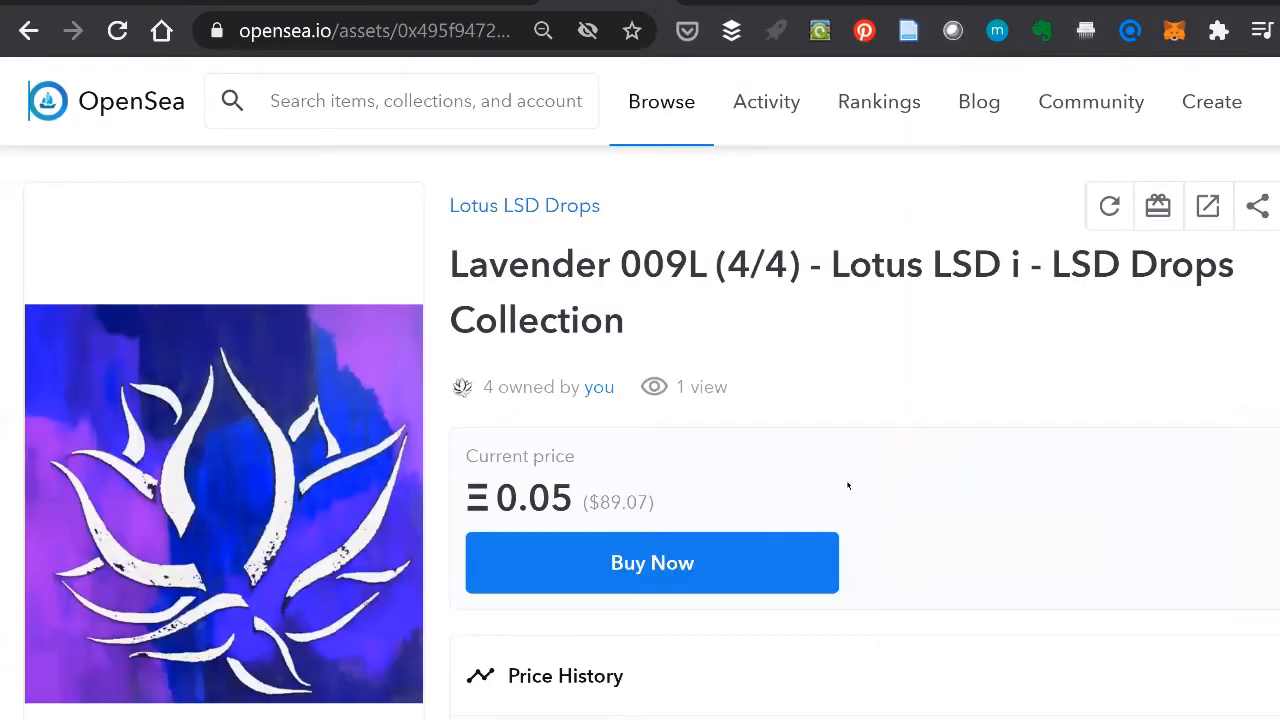
# Step: Start a third listing for one copy of the item and try to post it at 0.07 ETH
pyautogui.scroll(-5, 848, 486)
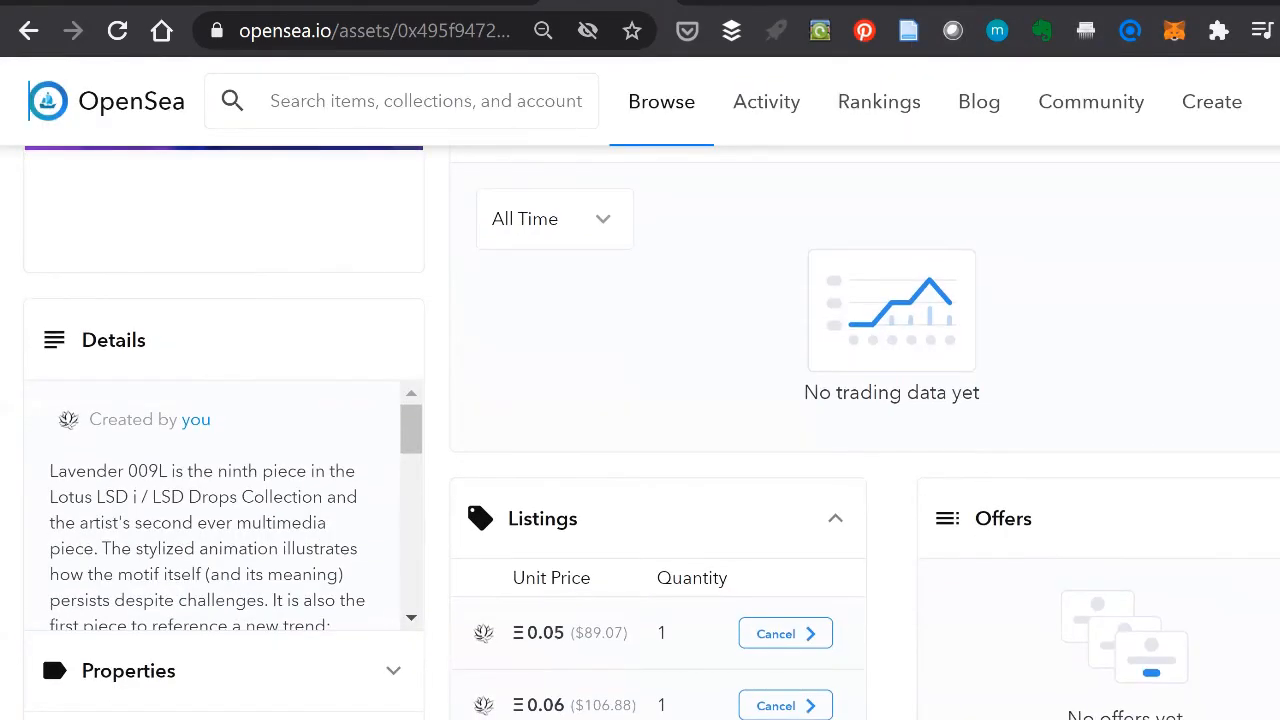
pyautogui.hotkey('alt', 'Left')
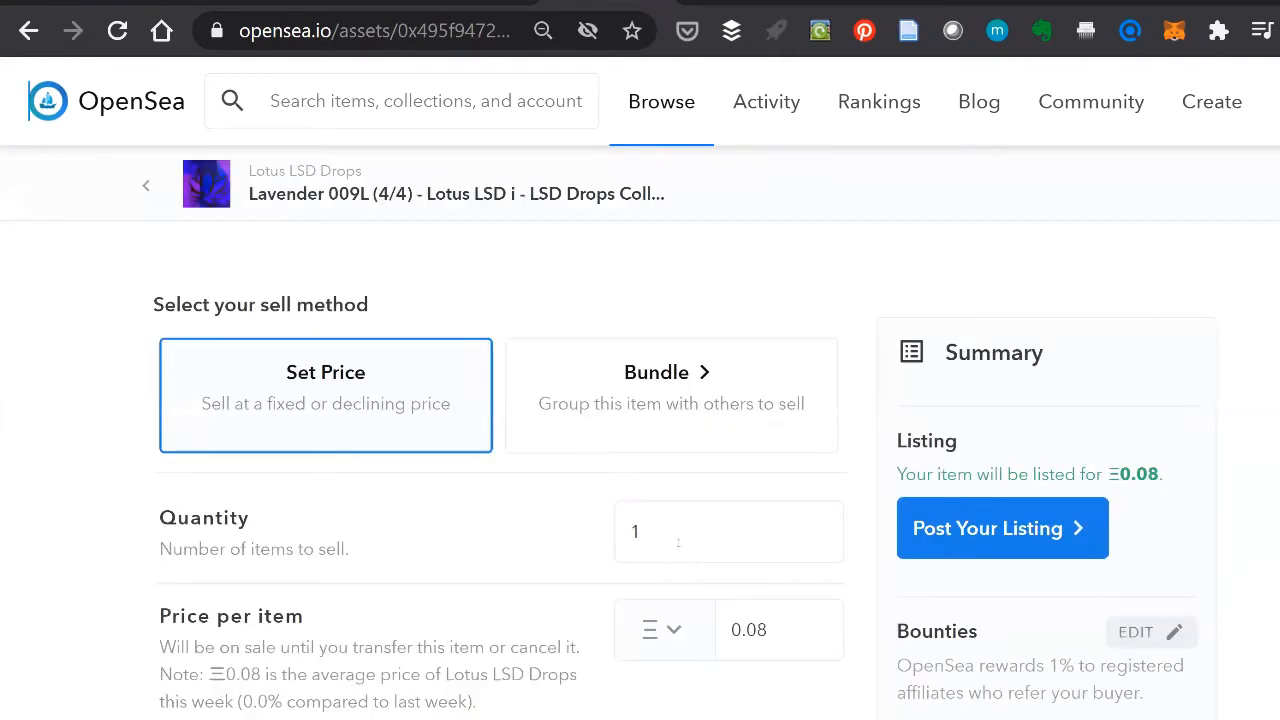
pyautogui.click(812, 656)
pyautogui.press('BackSpace')
pyautogui.write('7')
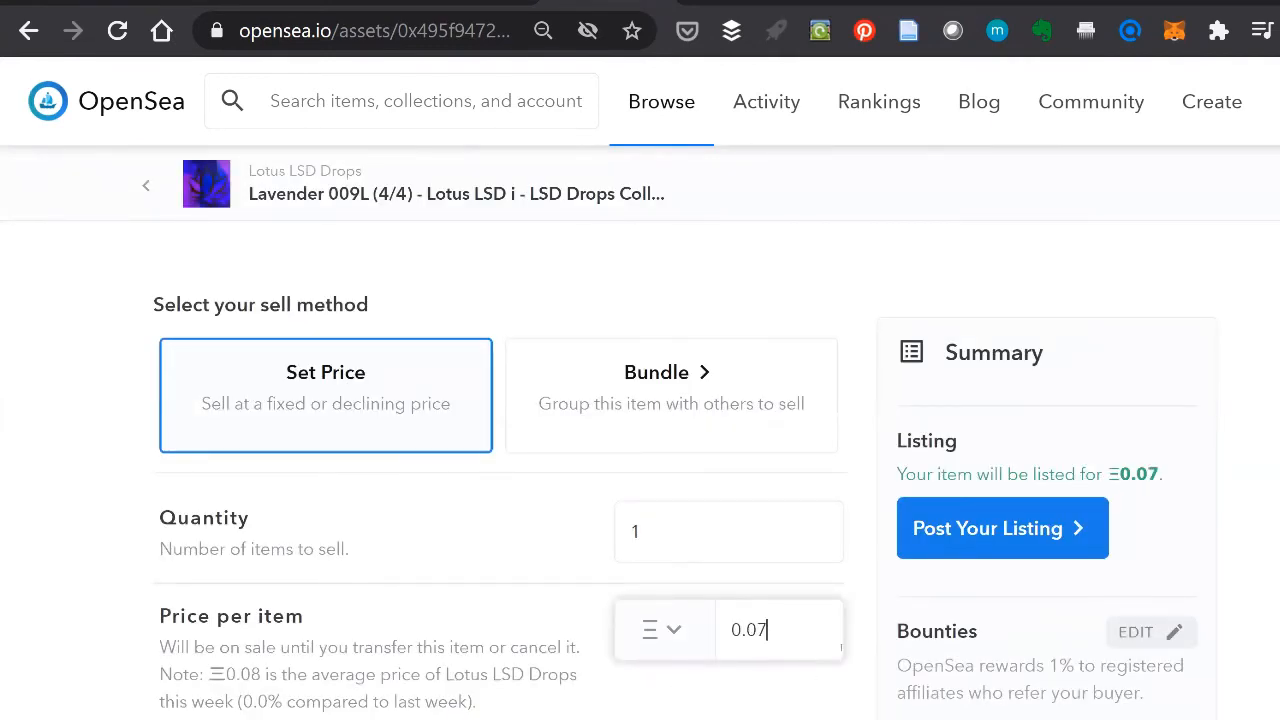
pyautogui.click(955, 528)
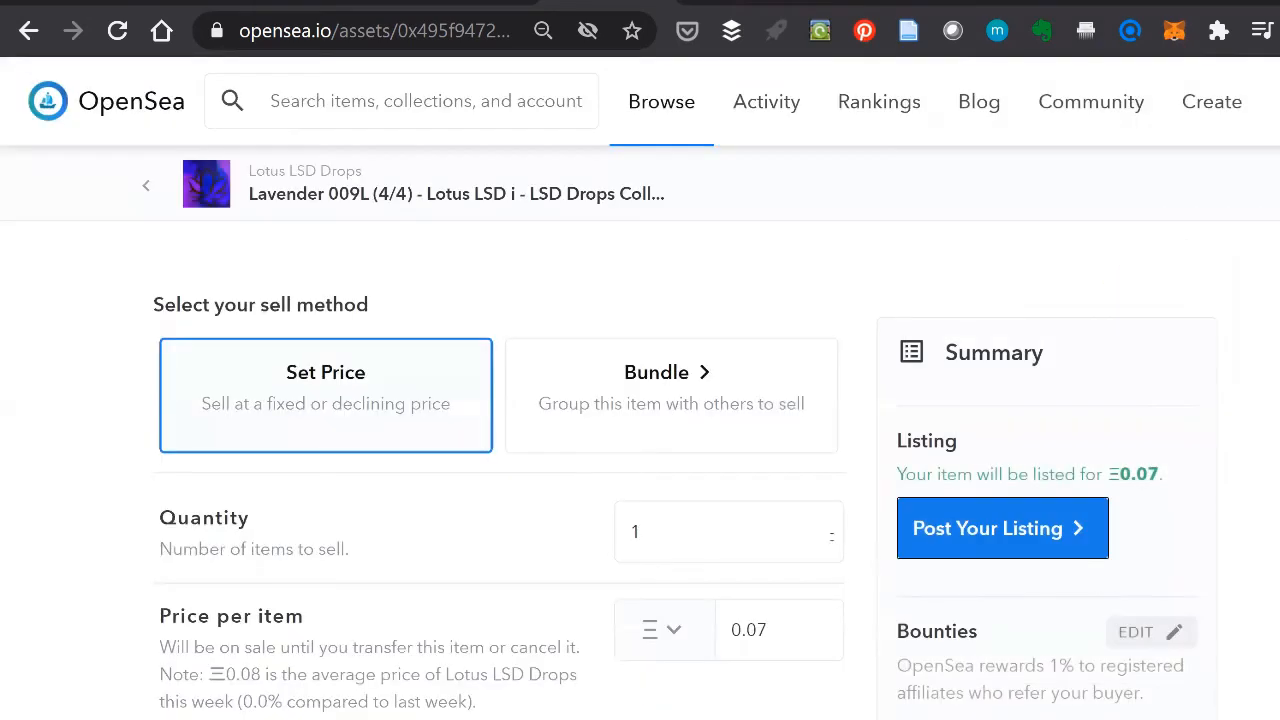
# Step: Set the third copy's price per item to 0.1 ETH and post the listing
pyautogui.scroll(-1, 826, 536)
pyautogui.scroll(-3, 826, 536)
pyautogui.click(788, 344)
pyautogui.press('BackSpace')
pyautogui.press('BackSpace')
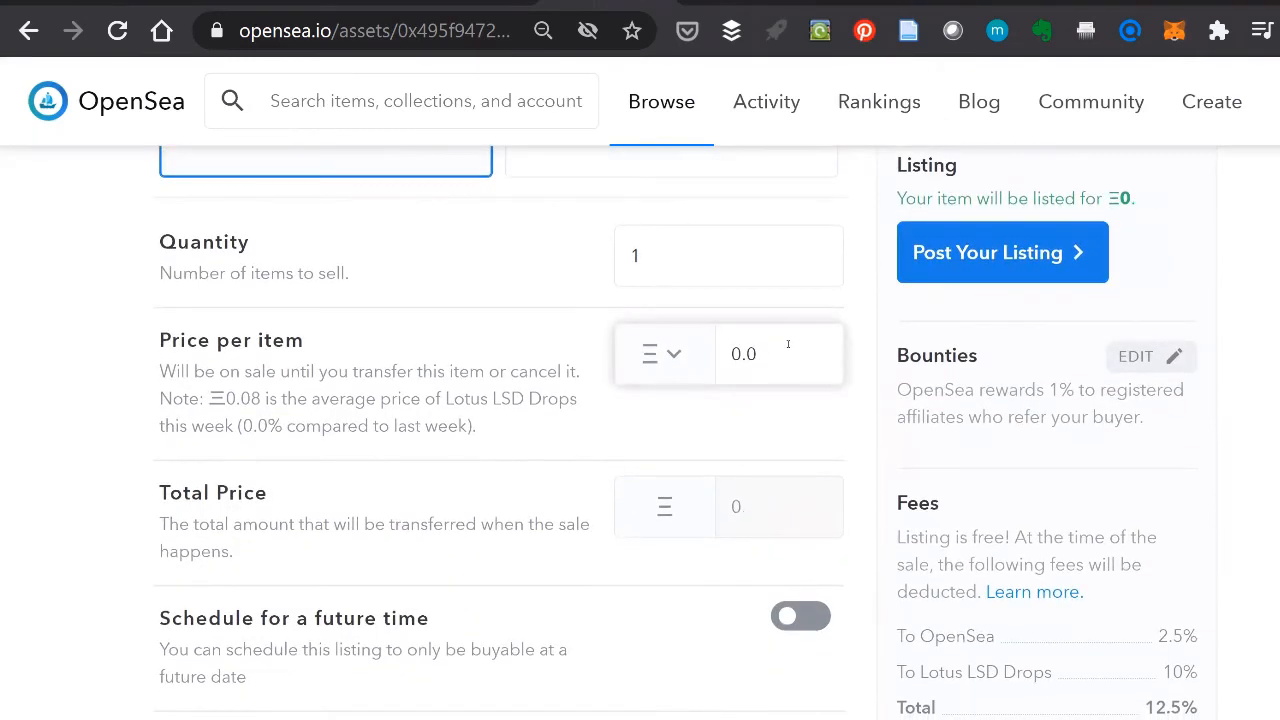
pyautogui.write('1')
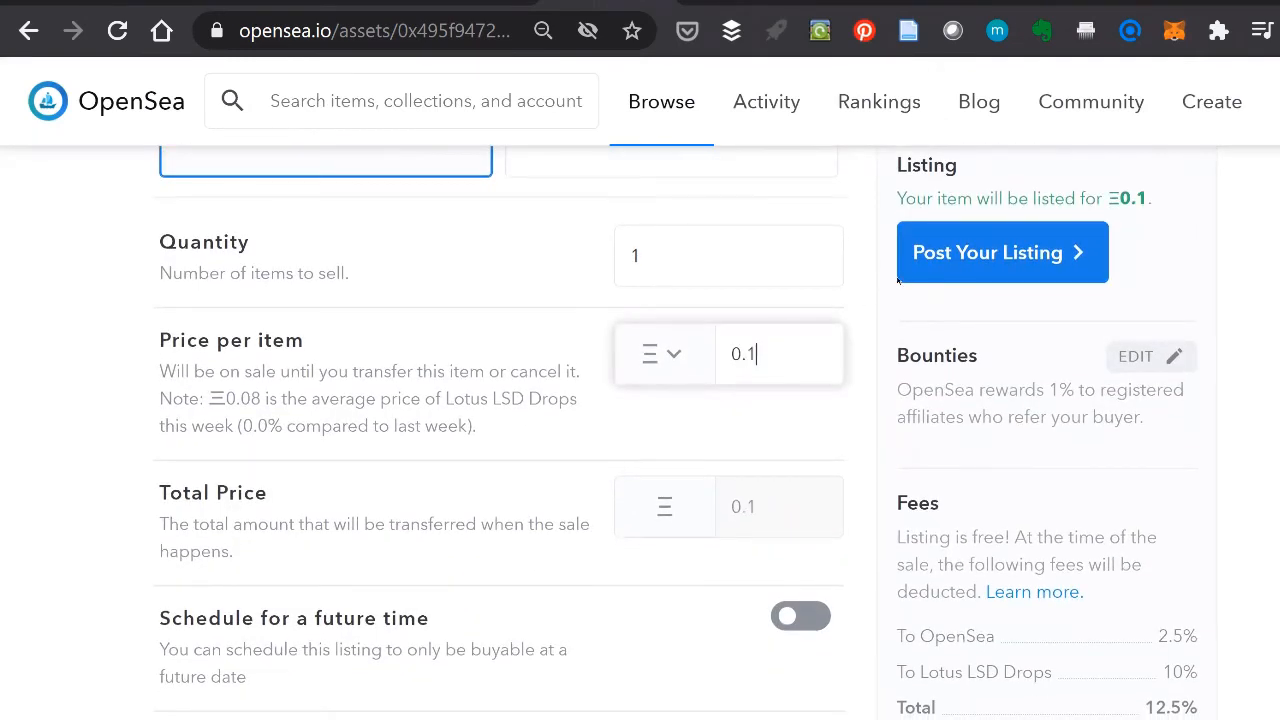
pyautogui.click(1004, 247)
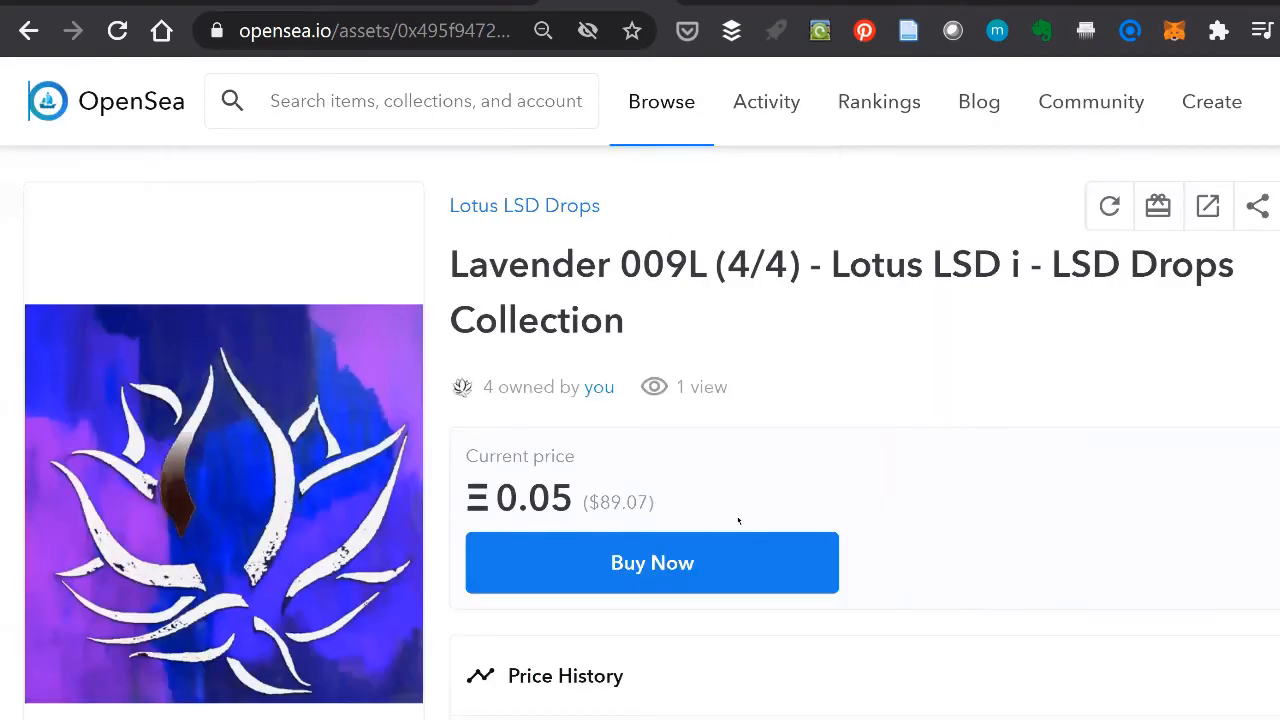
# Step: Create a fourth listing for one copy of the item at 0.9 ETH and post it
pyautogui.scroll(-2, 738, 521)
pyautogui.scroll(-6, 670, 560)
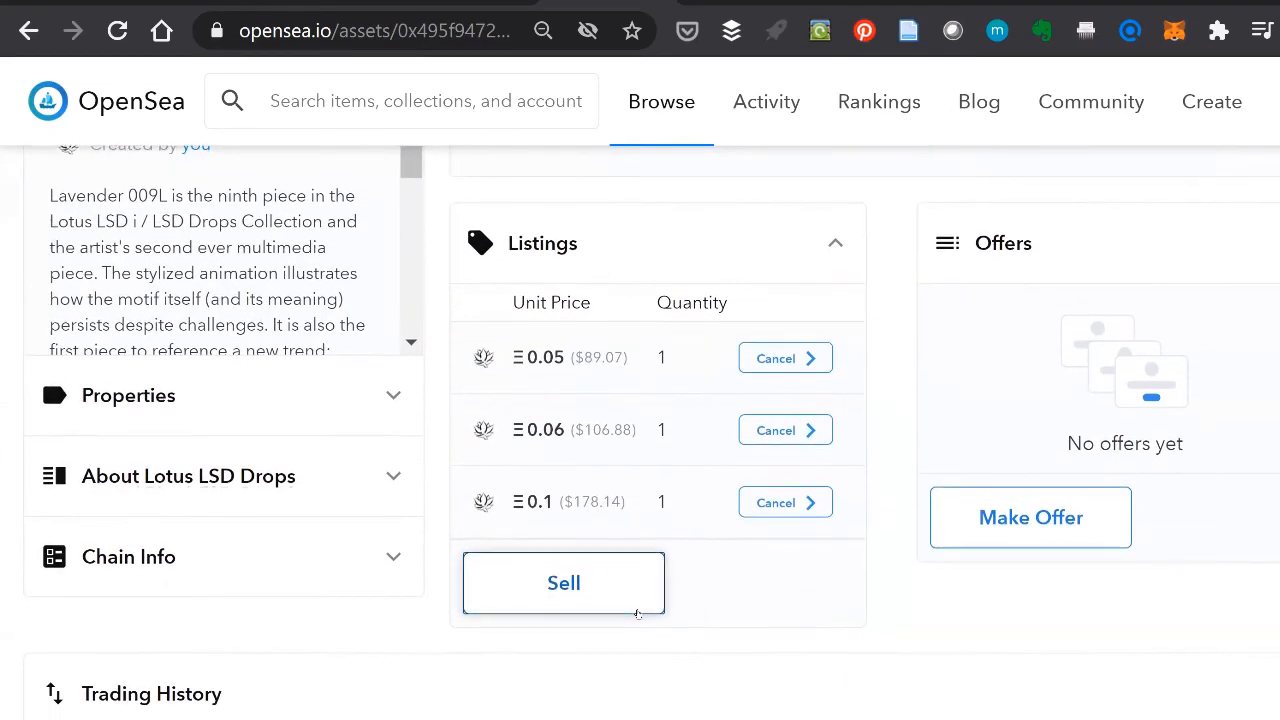
pyautogui.click(637, 612)
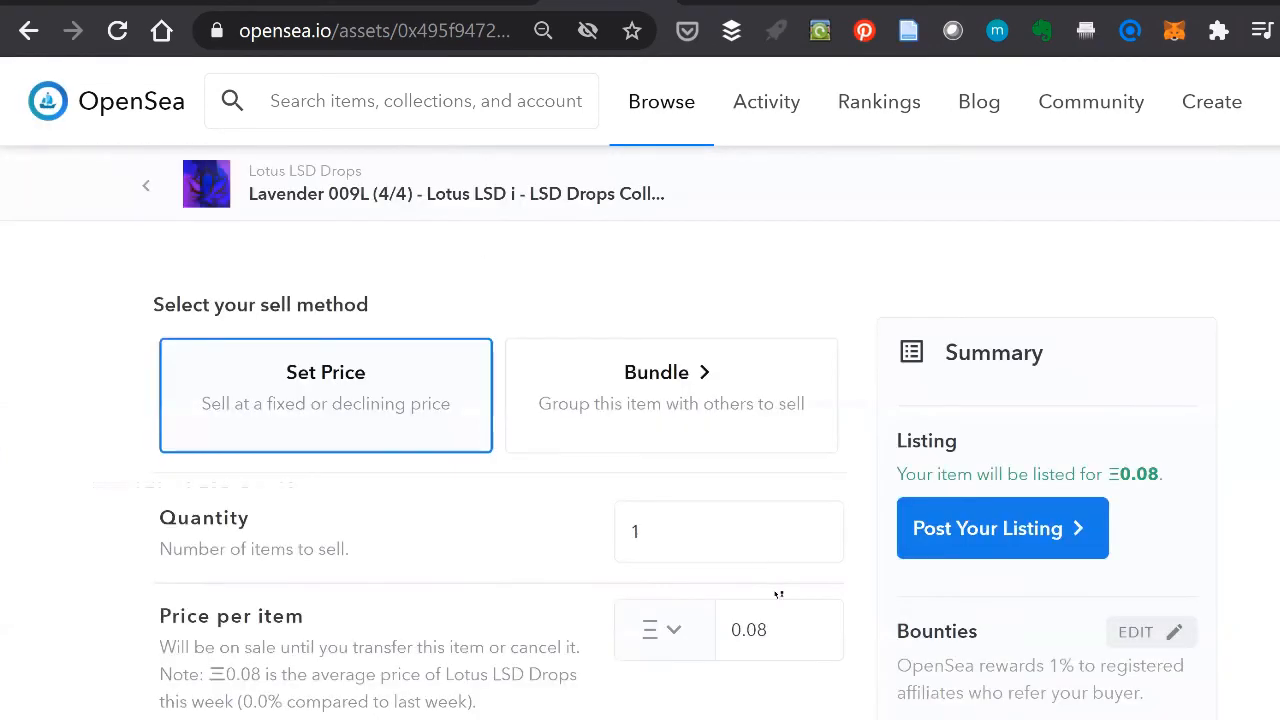
pyautogui.click(782, 621)
pyautogui.press('BackSpace')
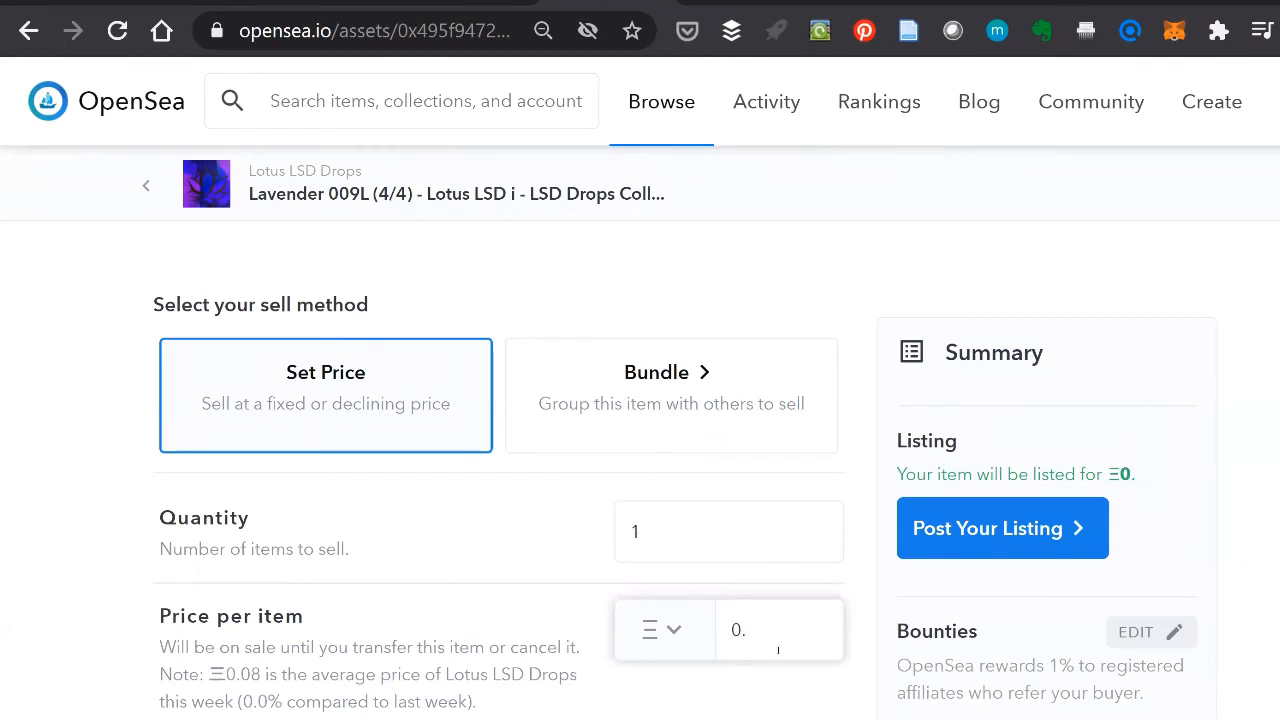
pyautogui.write('9')
pyautogui.click(972, 530)
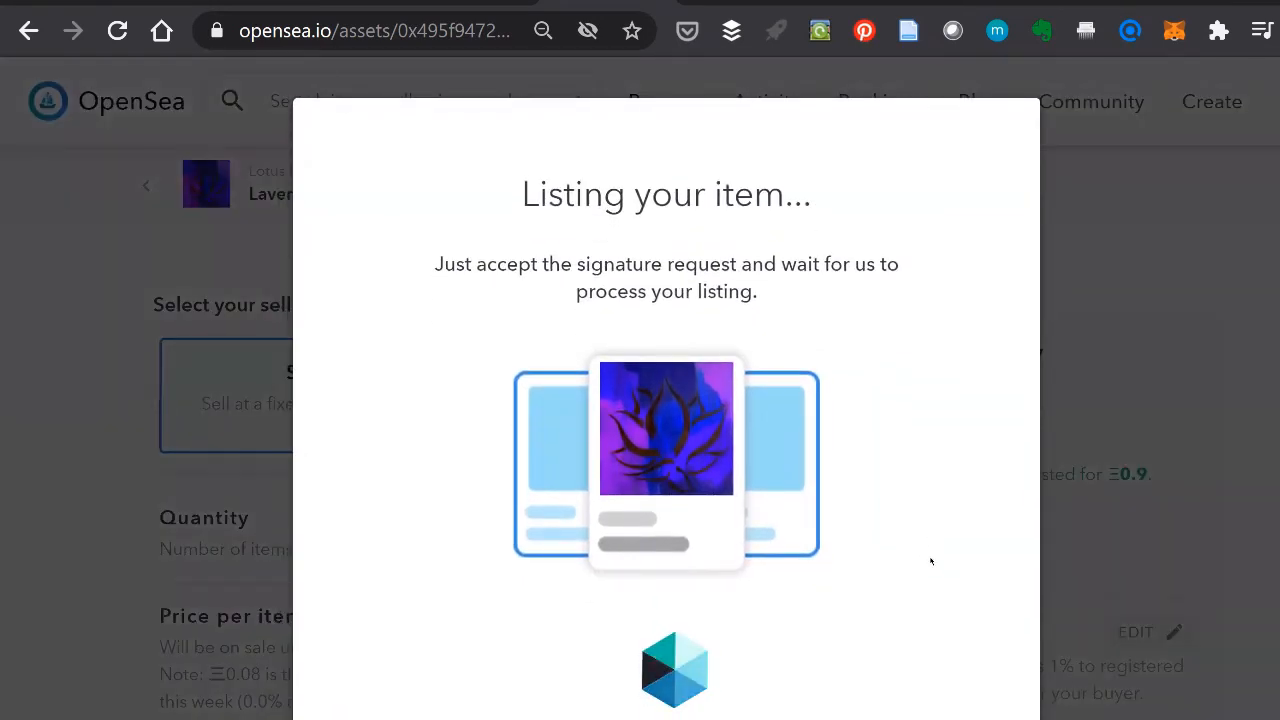
pyautogui.scroll(-2, 926, 548)
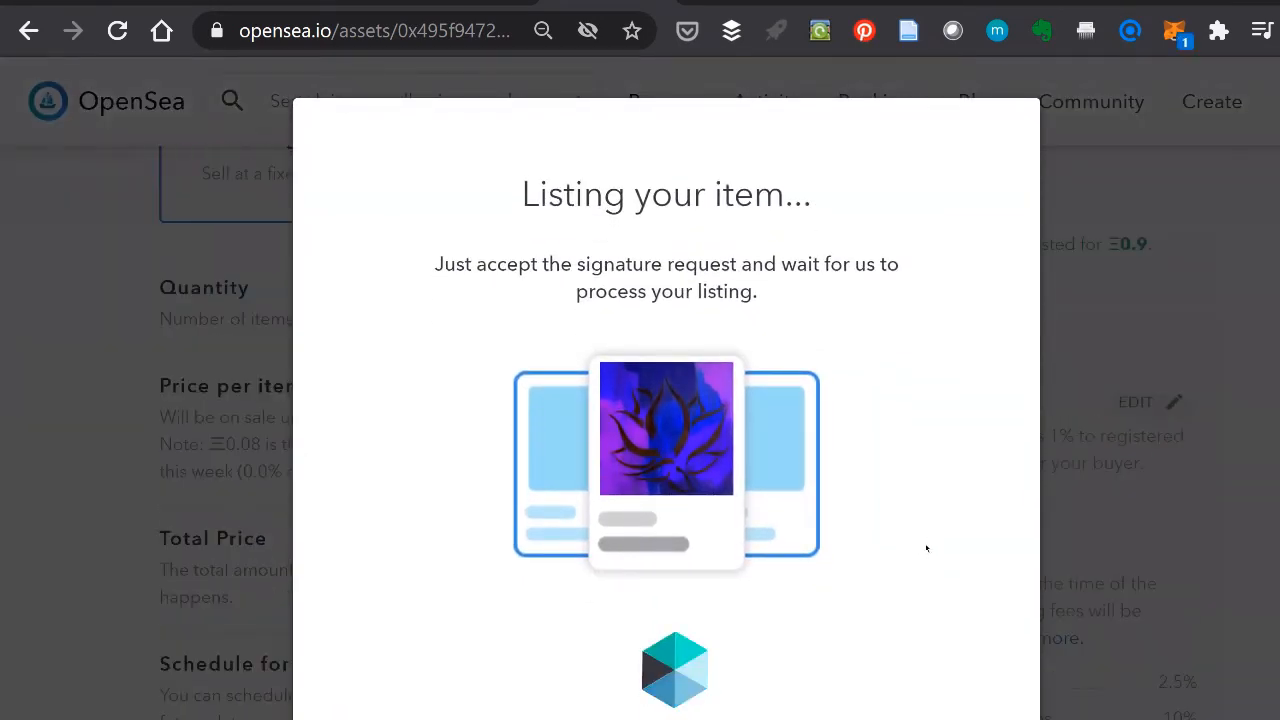
pyautogui.scroll(-2, 1110, 628)
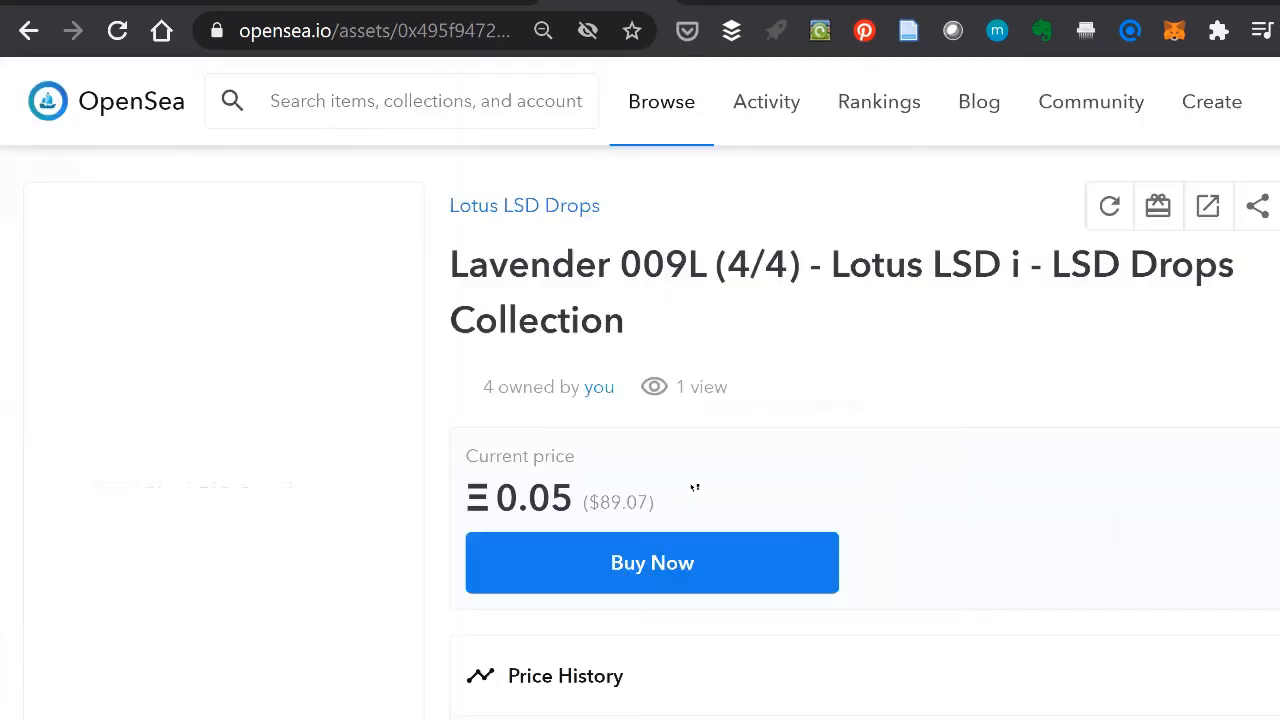
# Step: Review the Lavender 009L item's listings and its trading history for the posted prices and quantities
pyautogui.scroll(-6, 696, 495)
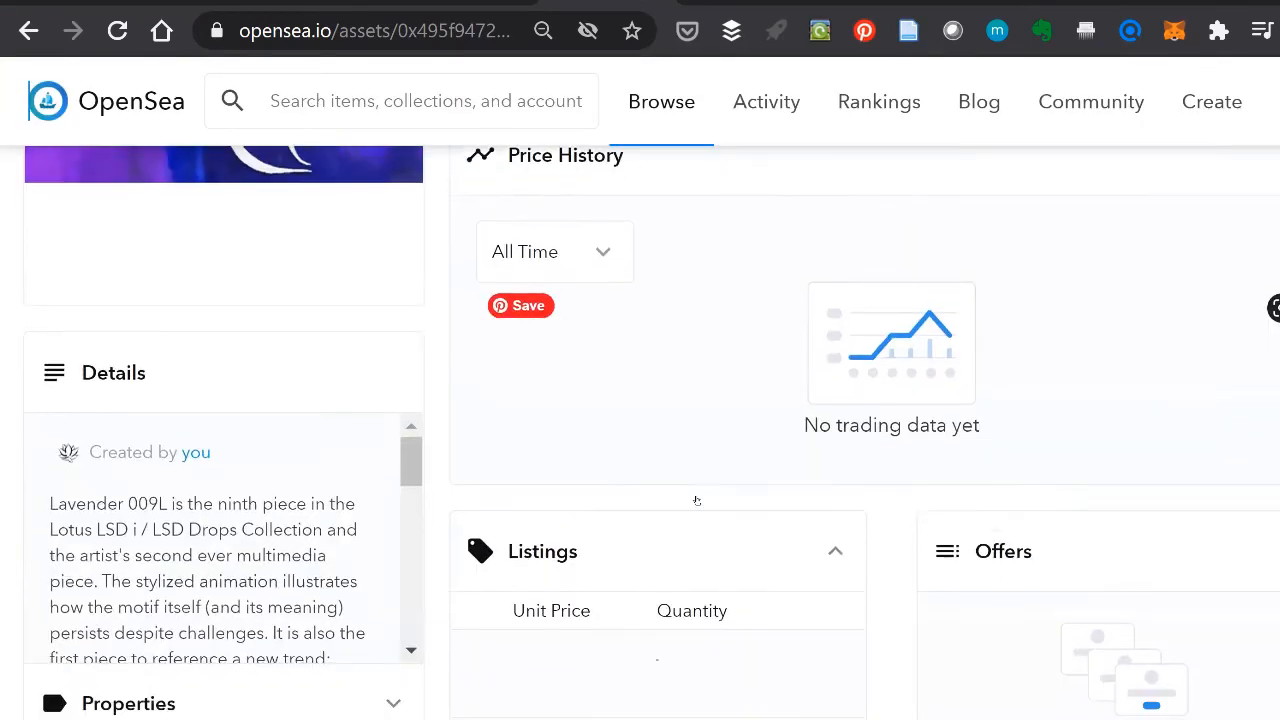
pyautogui.scroll(-10, 696, 500)
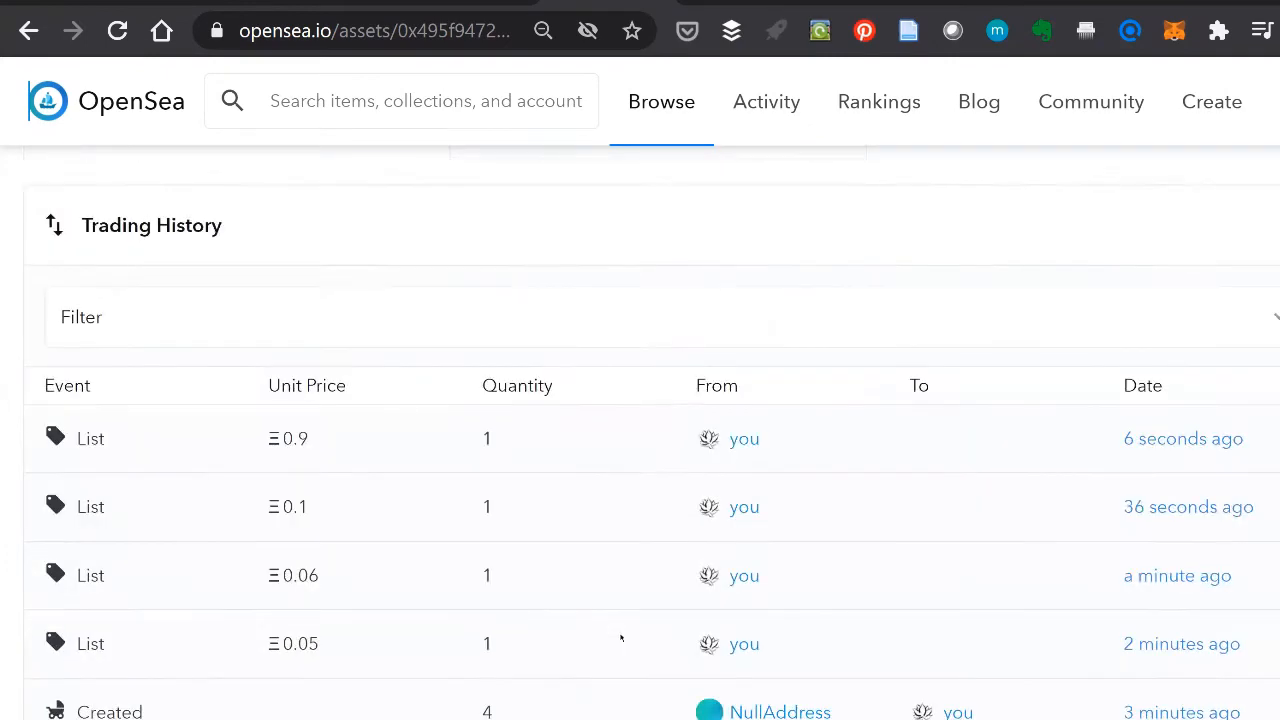
pyautogui.scroll(2, 508, 551)
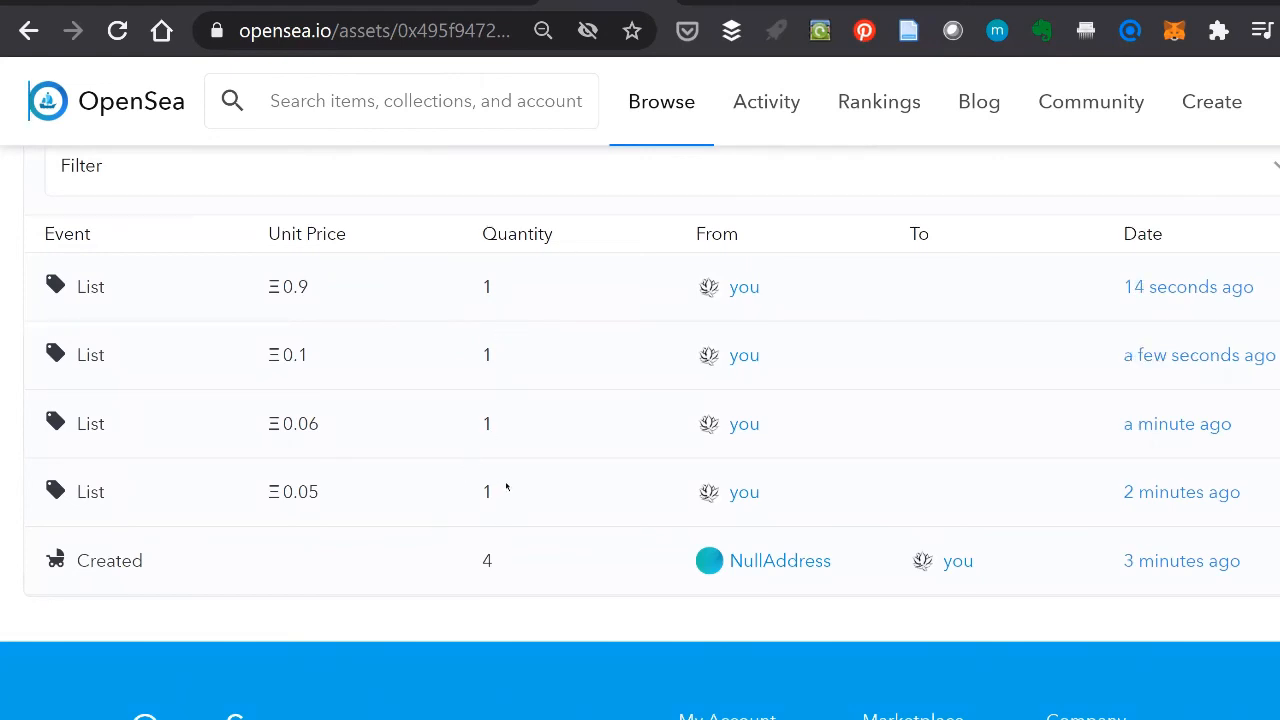
pyautogui.scroll(1, 520, 402)
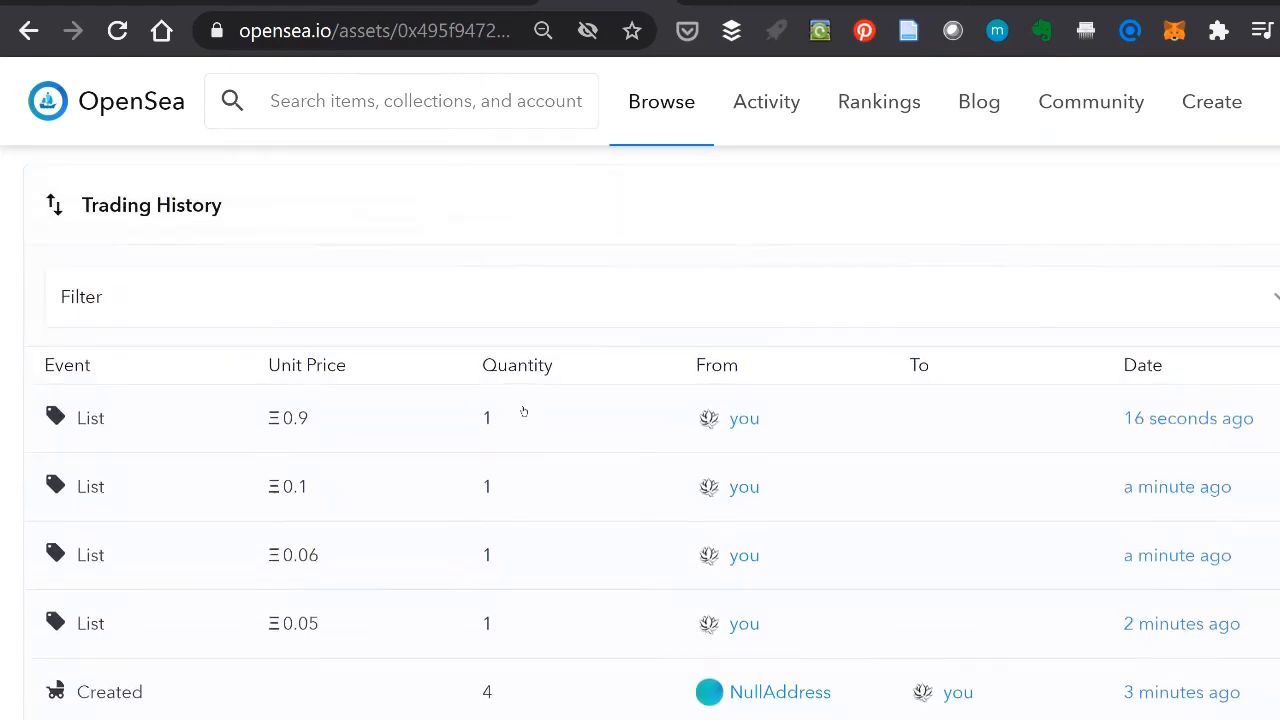
pyautogui.scroll(7, 523, 411)
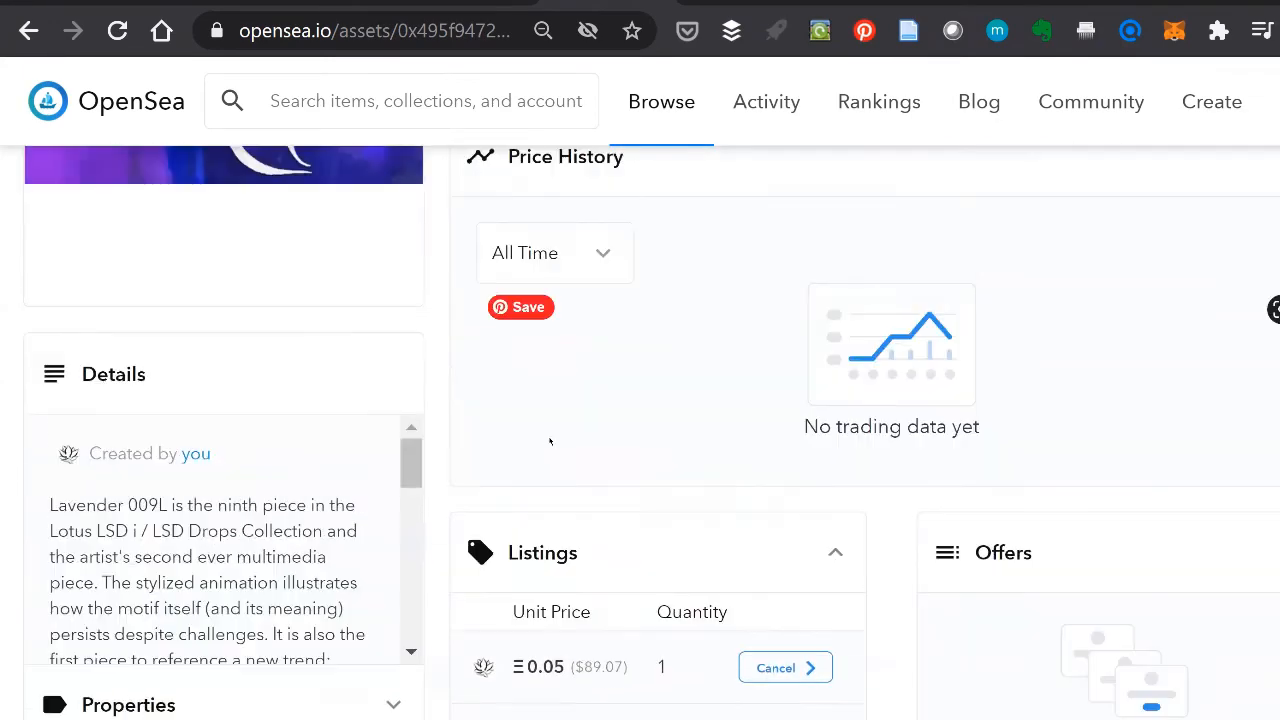
pyautogui.scroll(5, 549, 441)
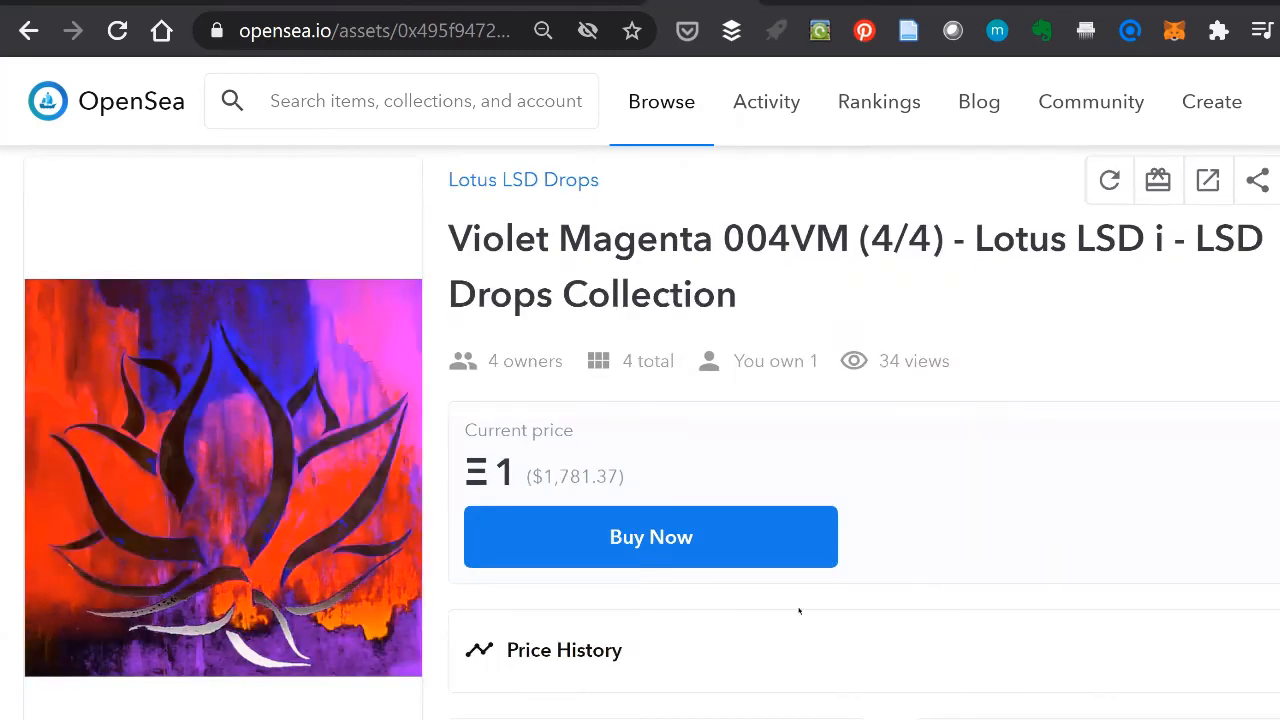
# Step: Examine the Violet Magenta 004VM item's listings and its trading history of sales, offers and transfers
pyautogui.scroll(-2, 745, 380)
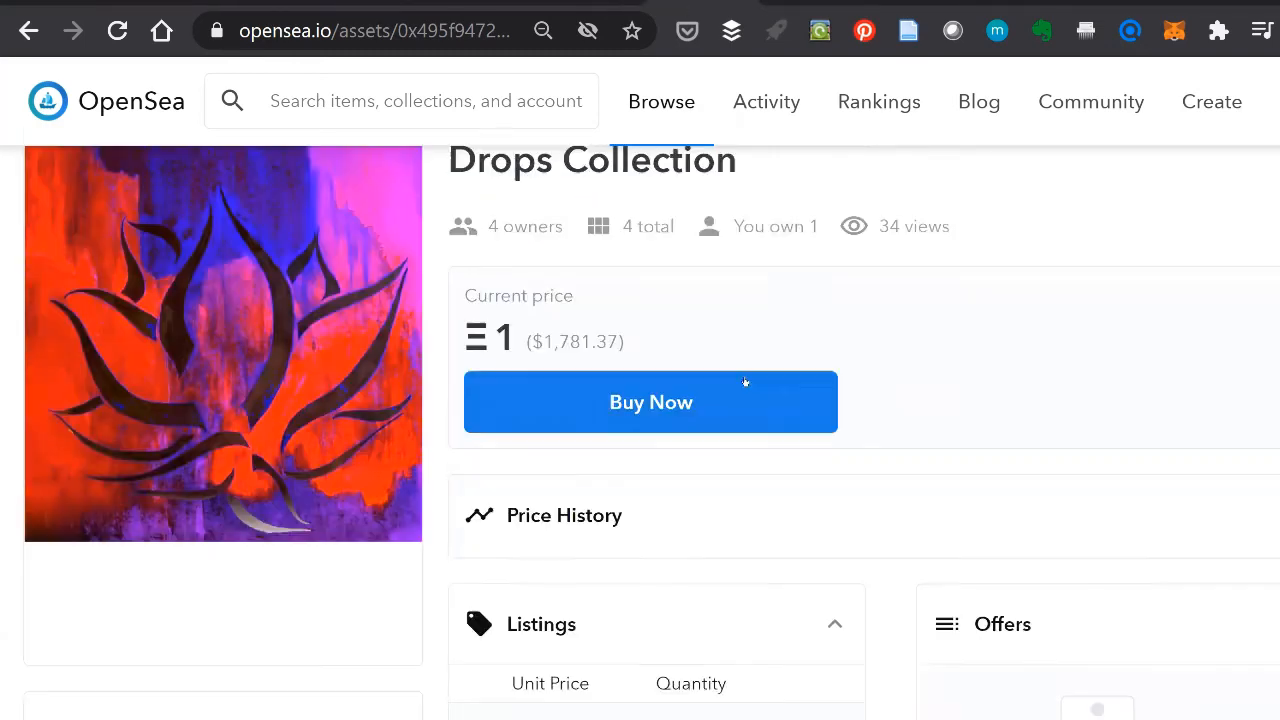
pyautogui.scroll(-2, 745, 382)
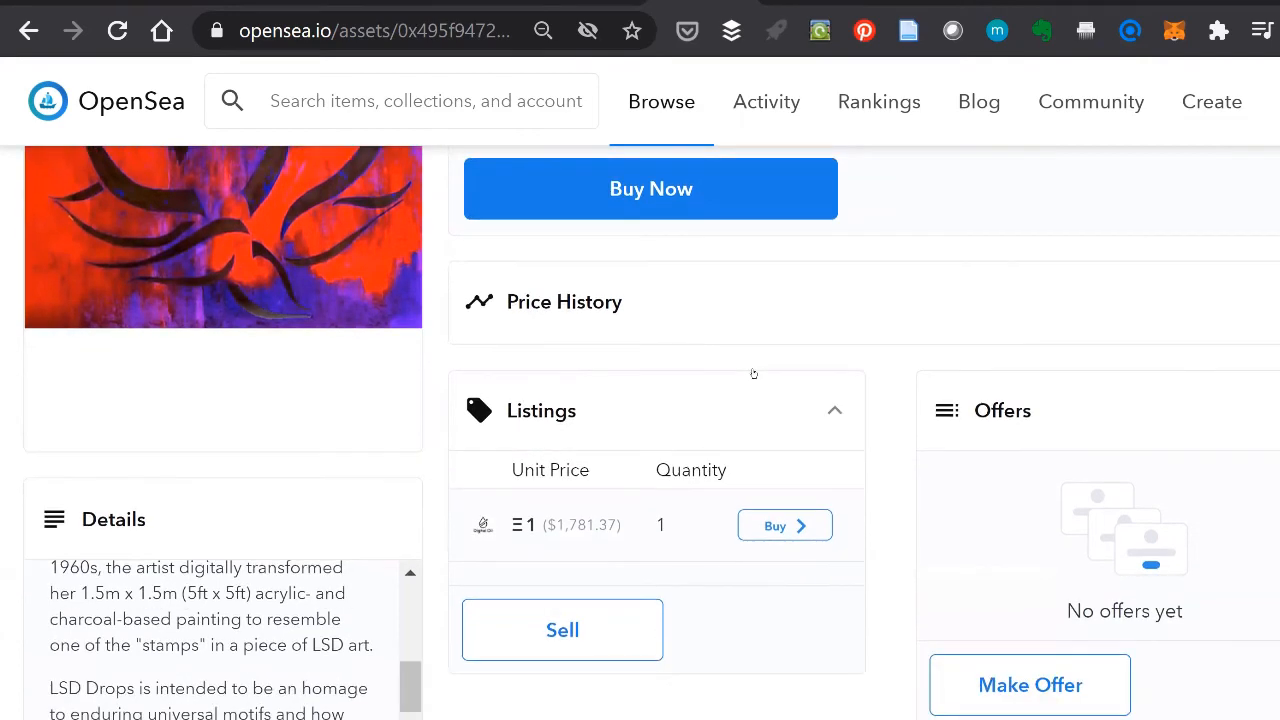
pyautogui.scroll(4, 754, 374)
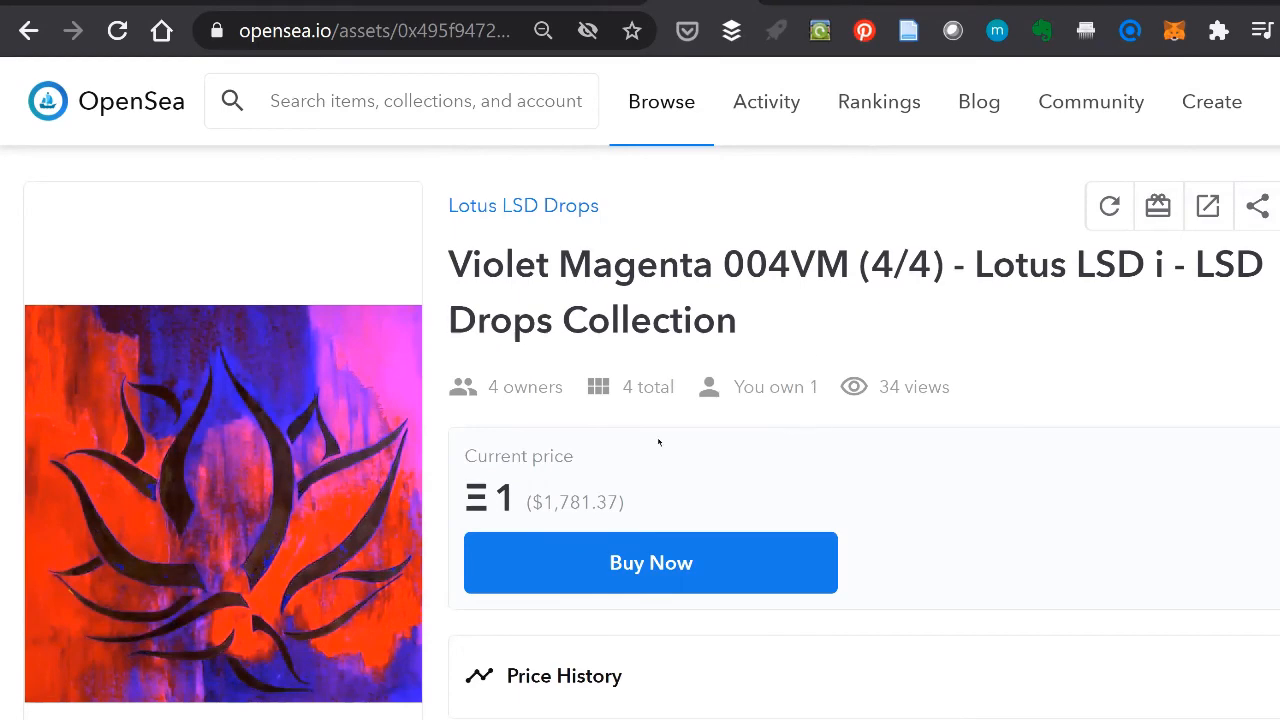
pyautogui.scroll(-15, 658, 442)
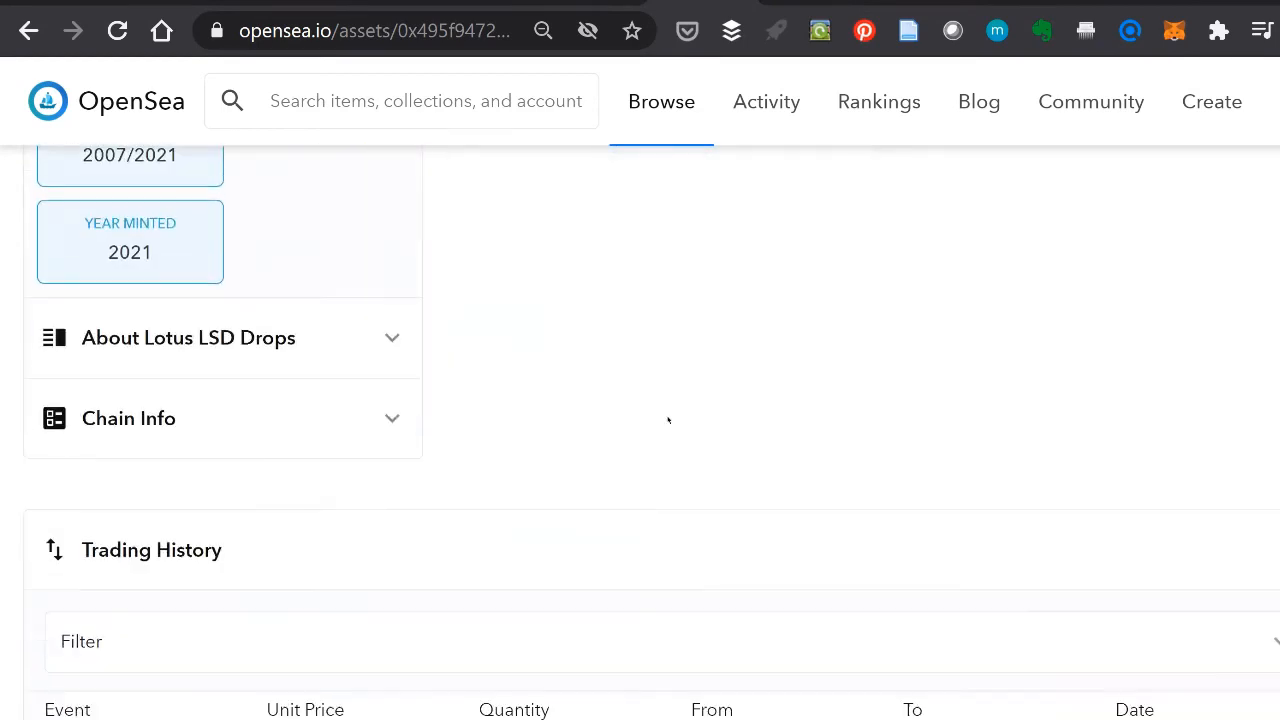
pyautogui.scroll(-8, 668, 420)
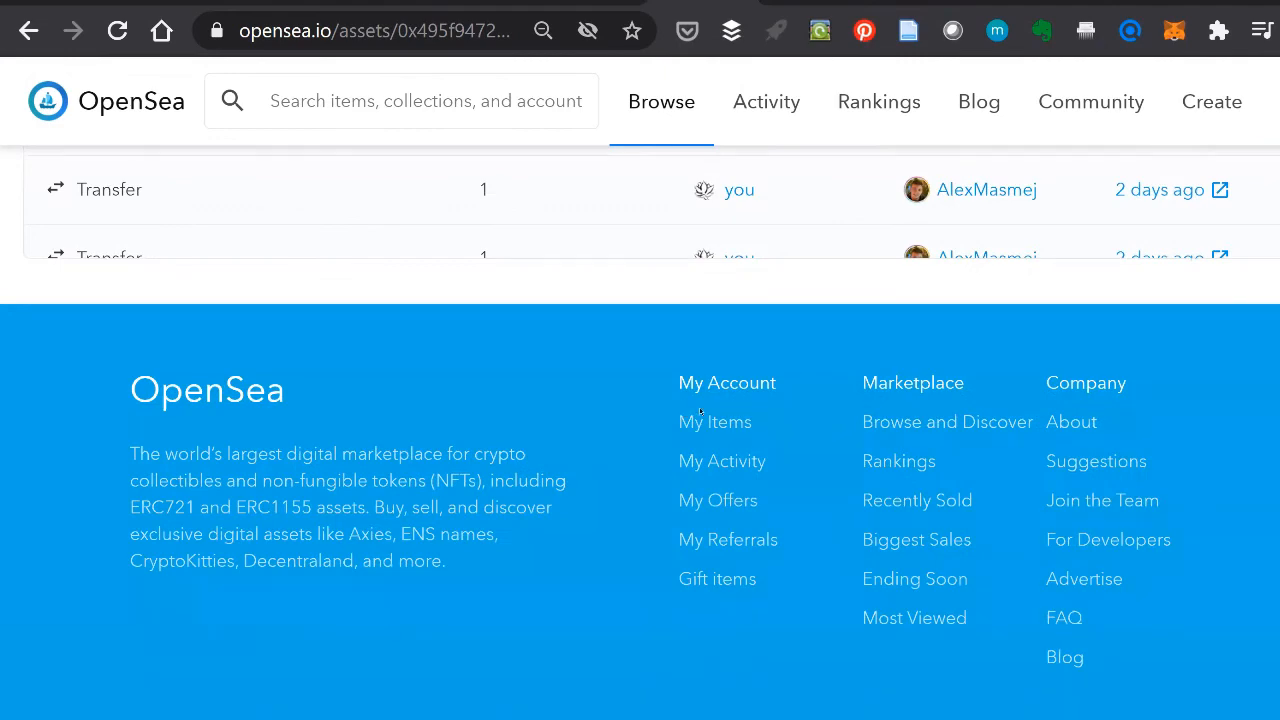
pyautogui.scroll(5, 700, 411)
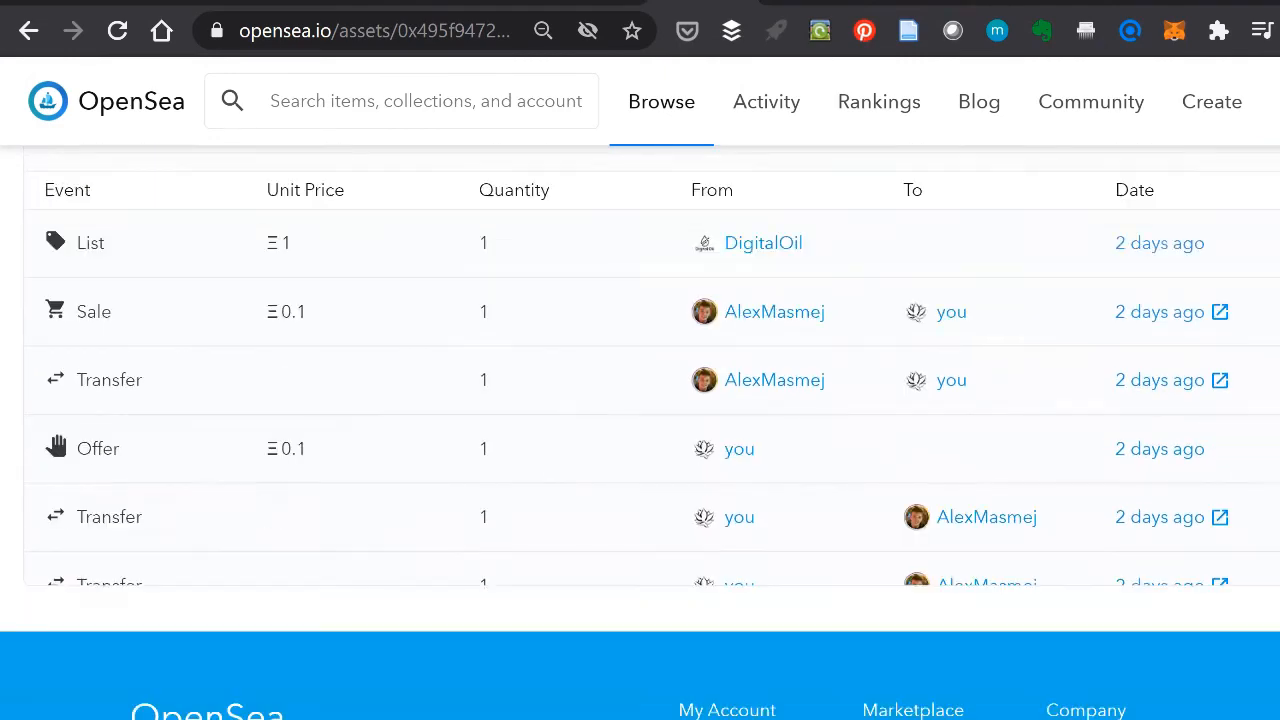
pyautogui.scroll(-3, 640, 380)
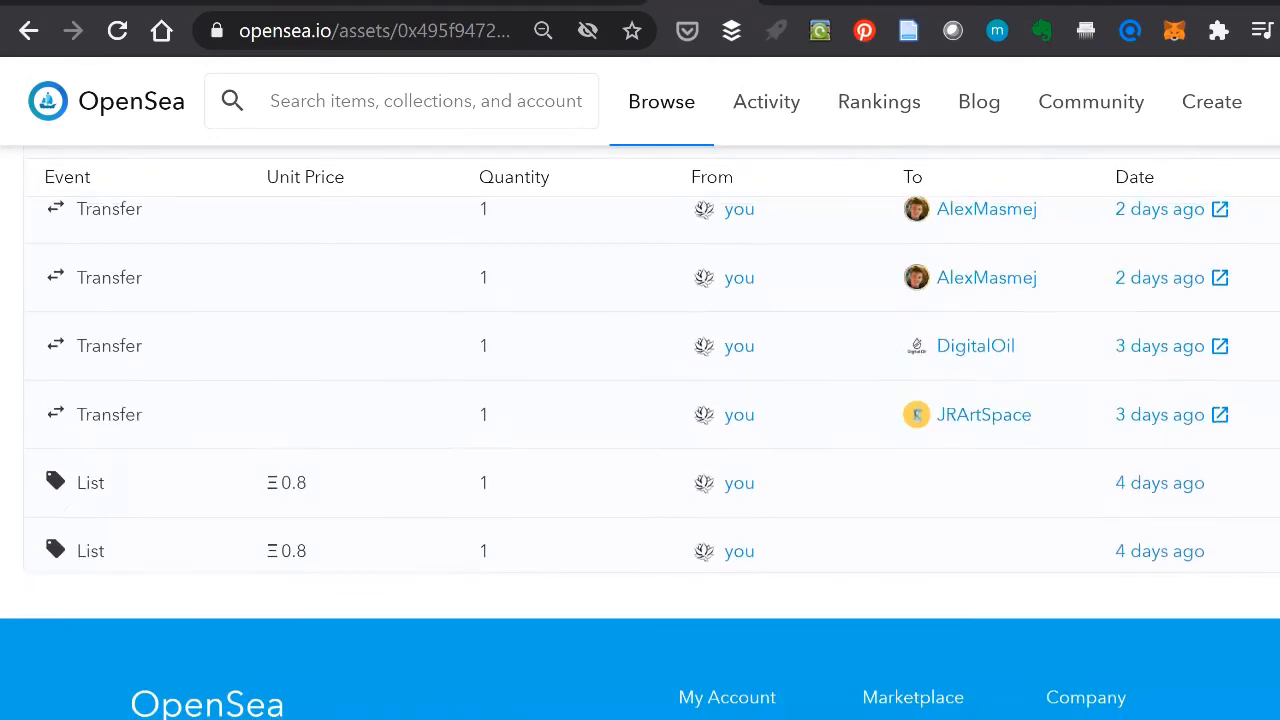
pyautogui.scroll(2, 640, 385)
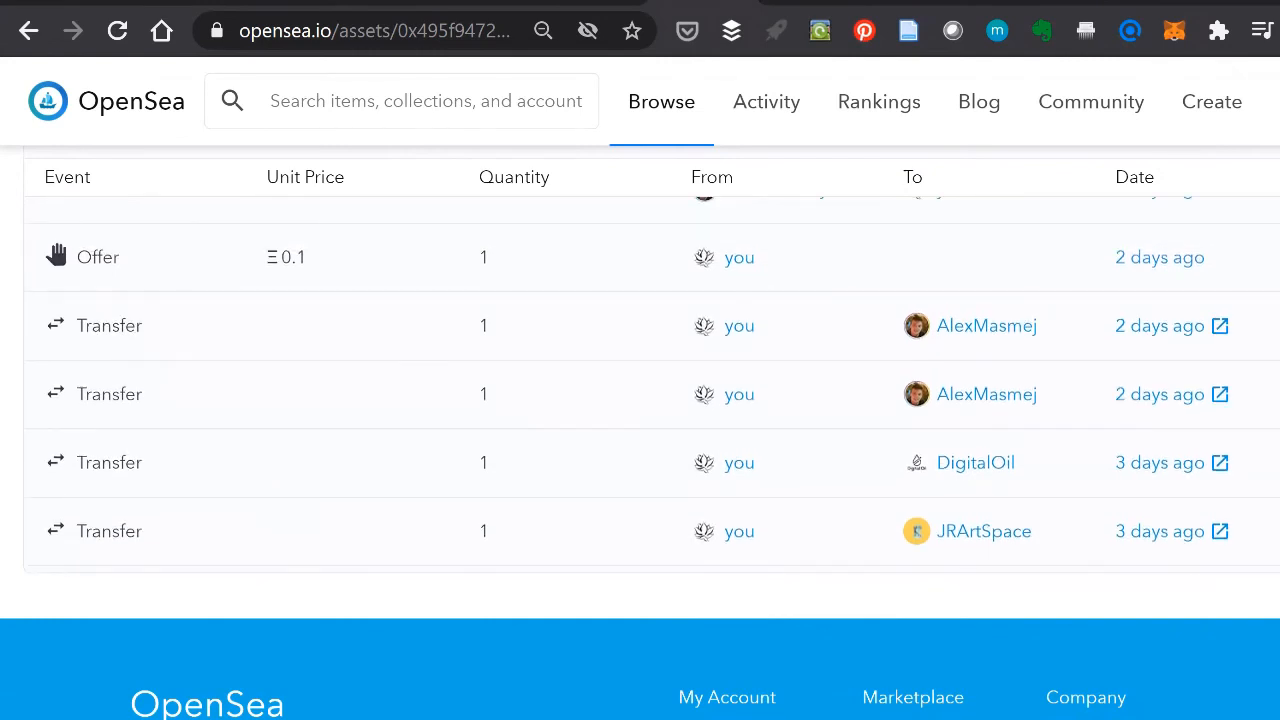
pyautogui.scroll(1, 640, 385)
pyautogui.scroll(-1, 640, 385)
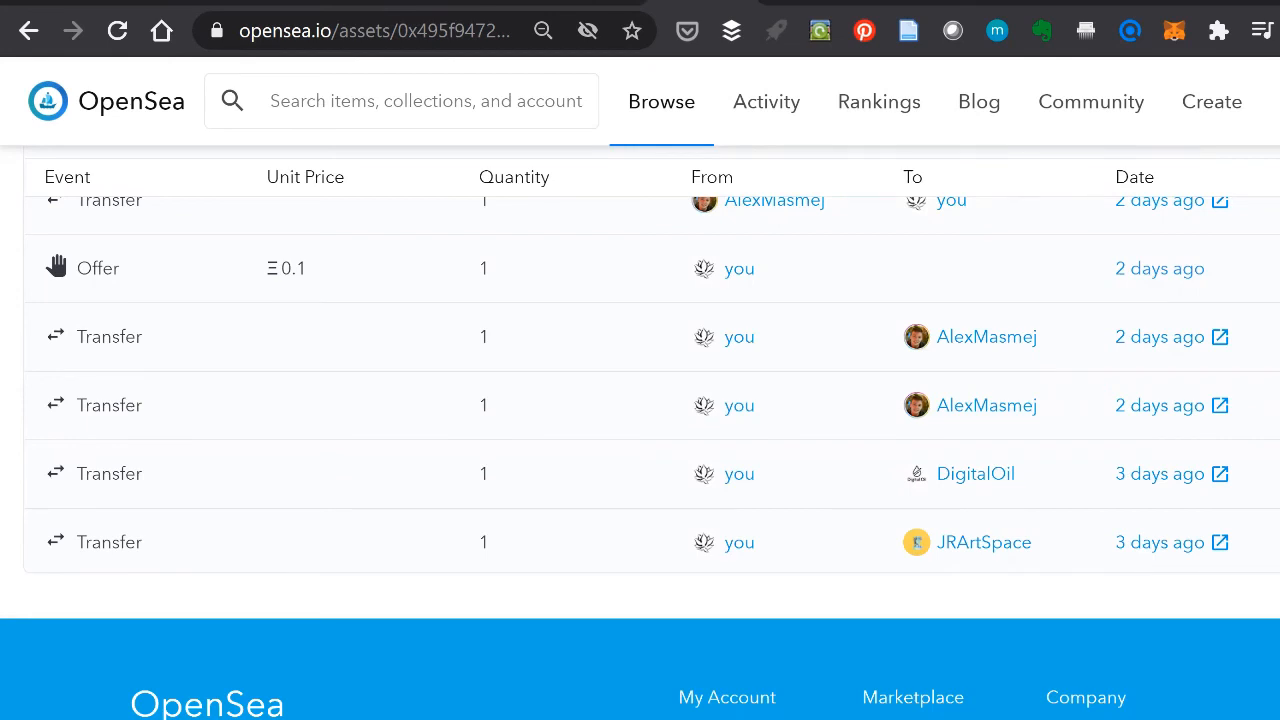
pyautogui.scroll(1, 652, 385)
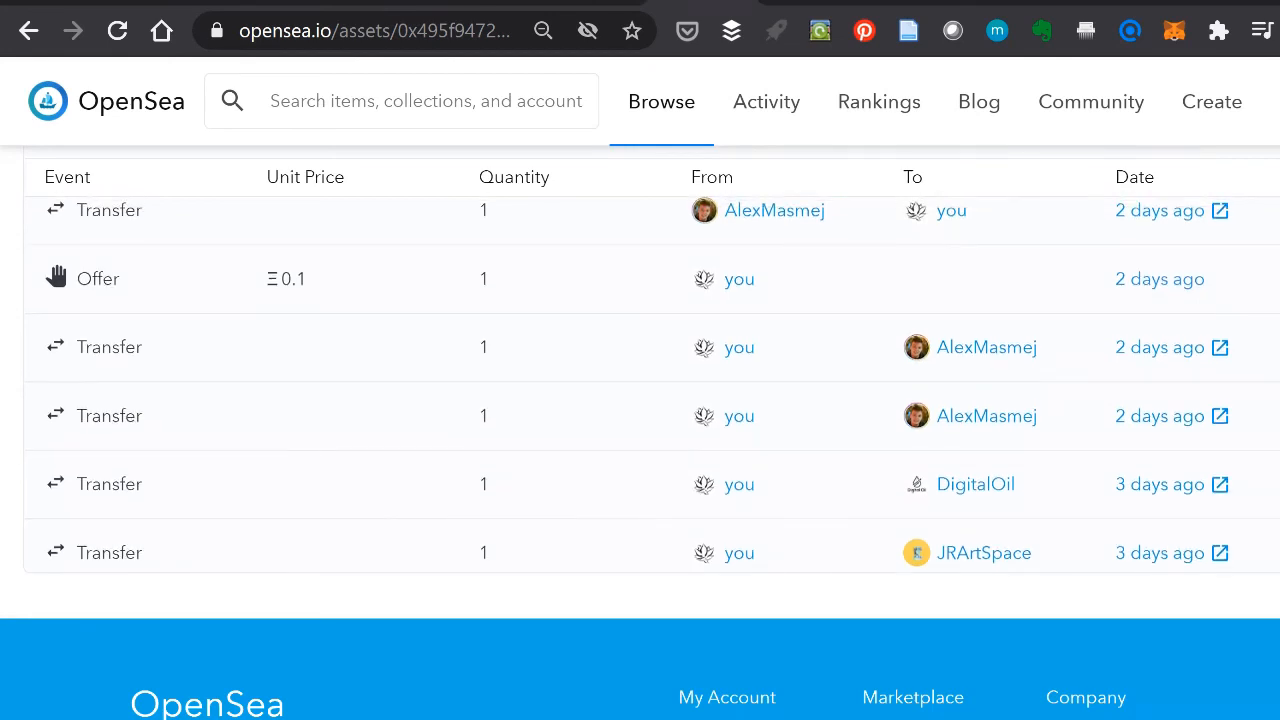
pyautogui.scroll(2, 652, 390)
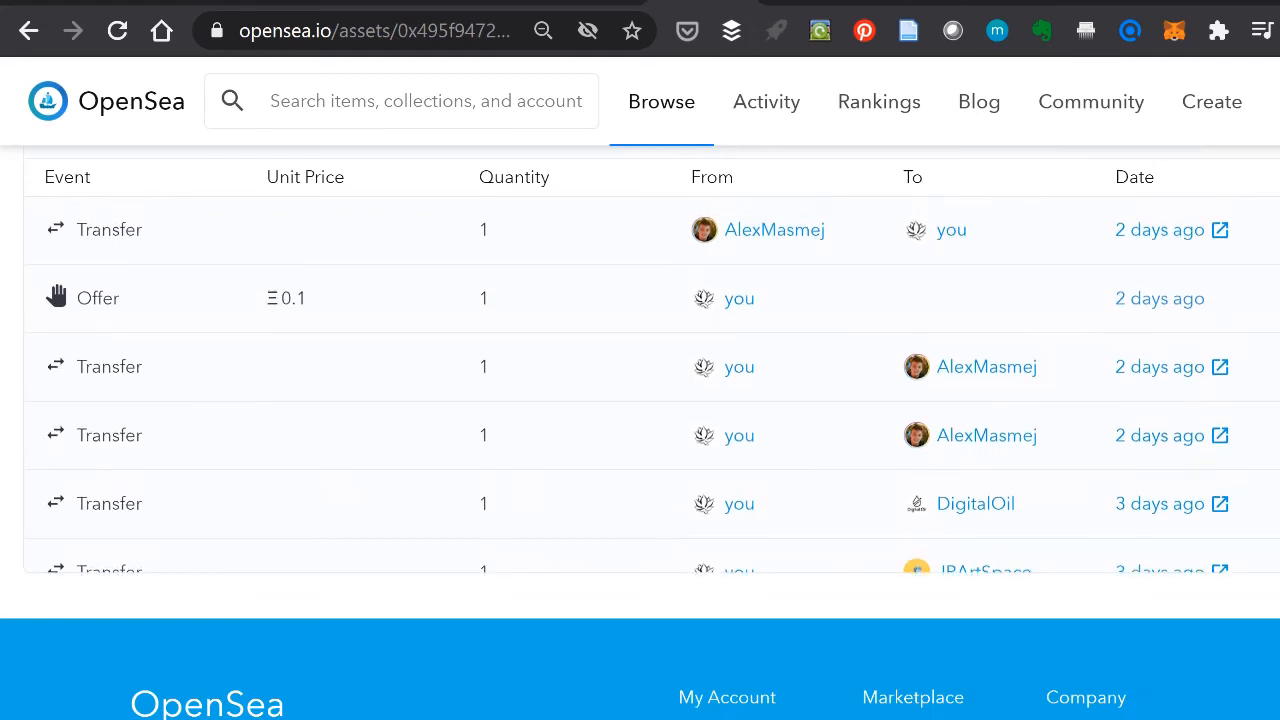
pyautogui.scroll(2, 652, 390)
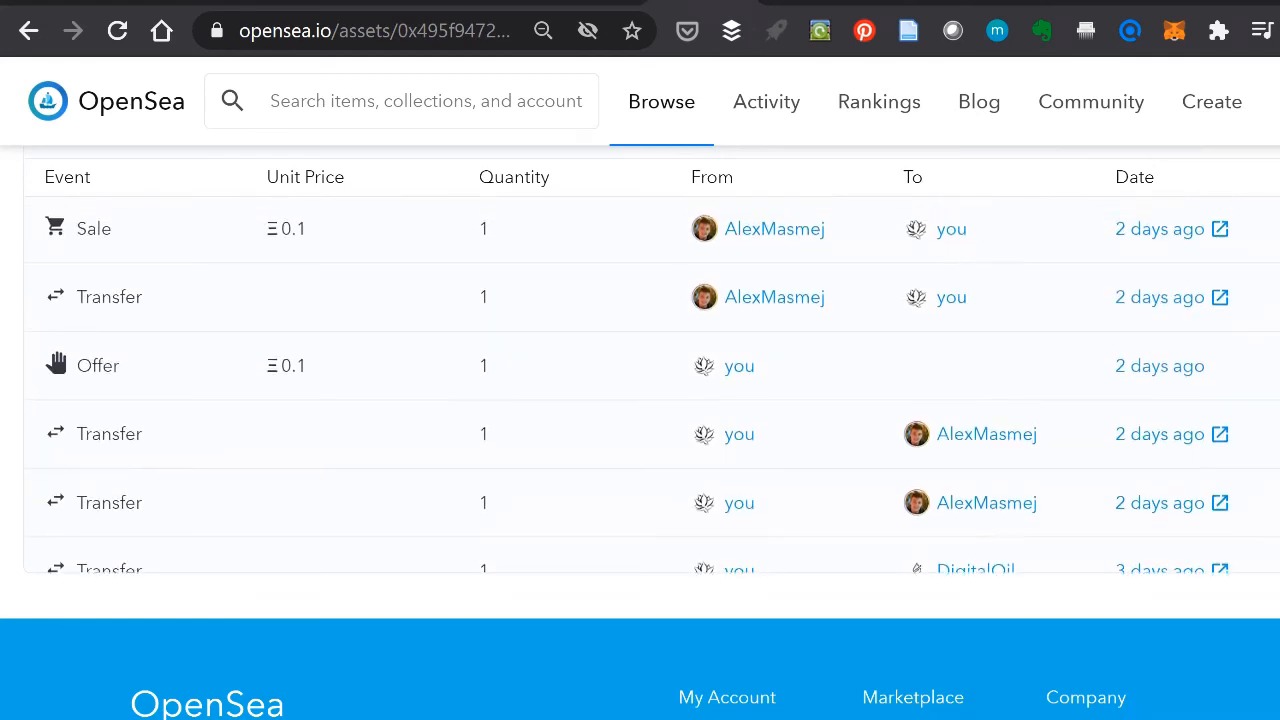
pyautogui.scroll(1, 652, 390)
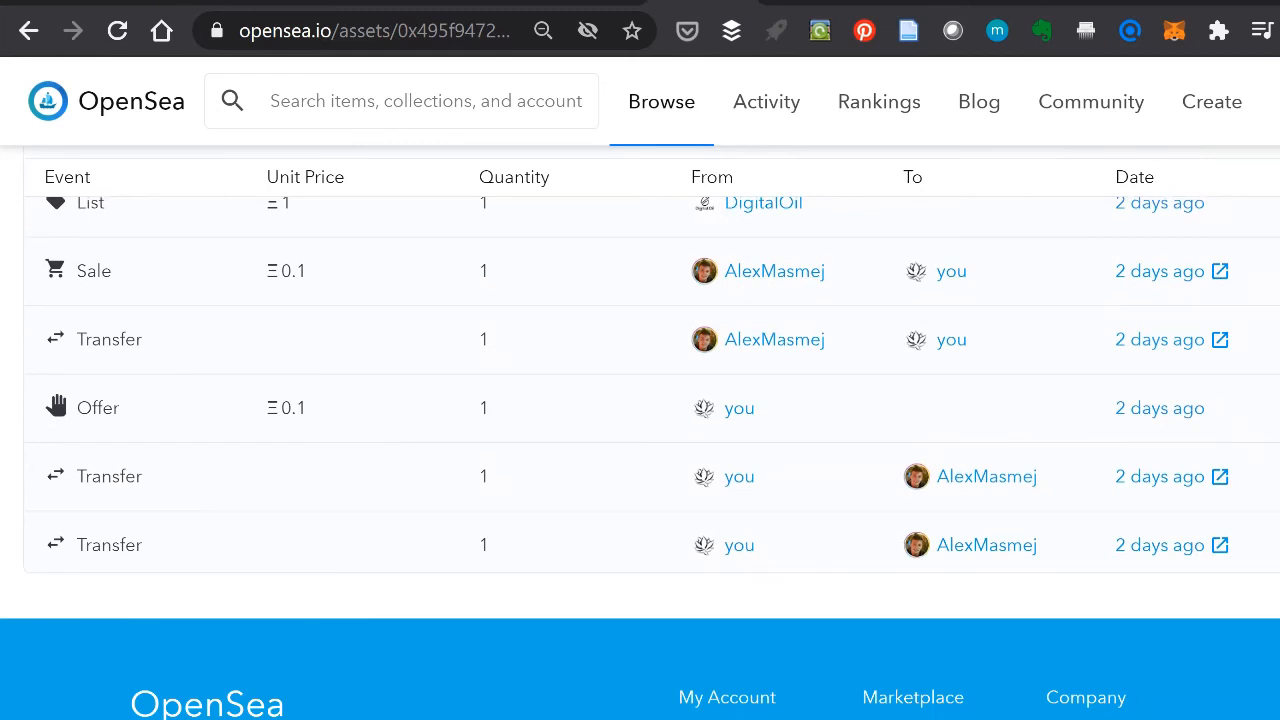
pyautogui.scroll(1, 652, 390)
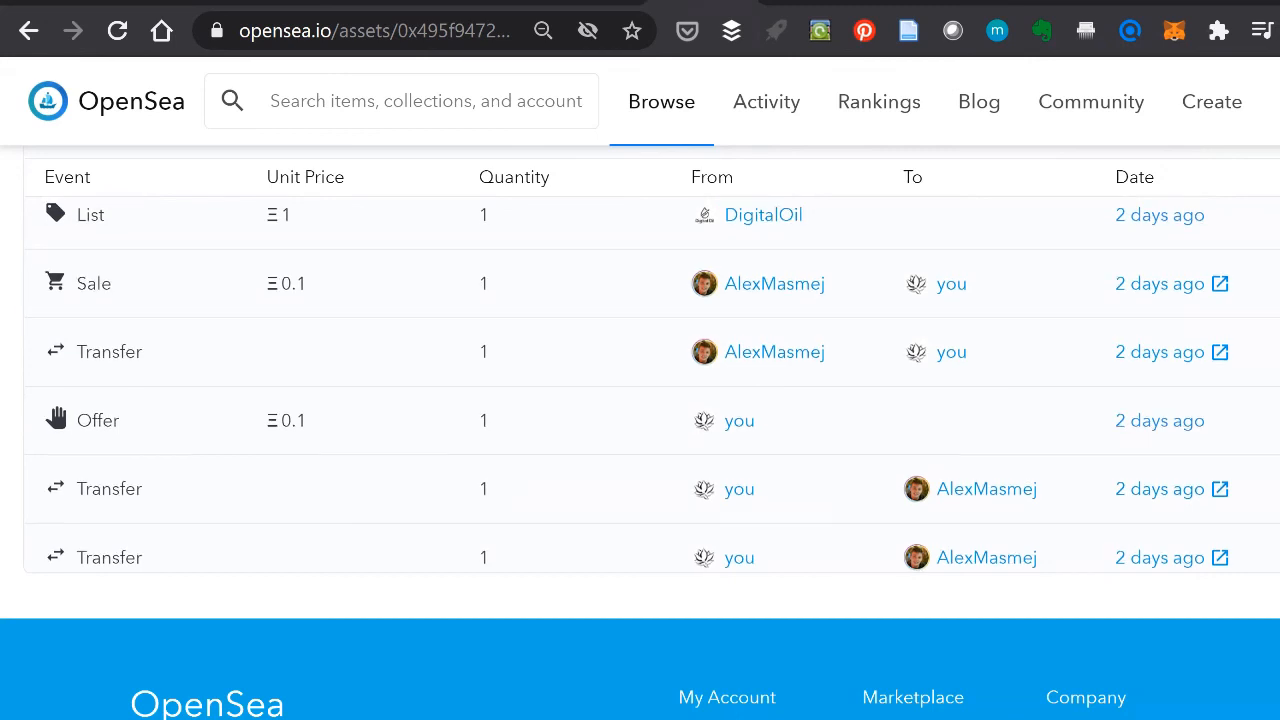
pyautogui.scroll(-1, 652, 384)
pyautogui.scroll(1, 652, 384)
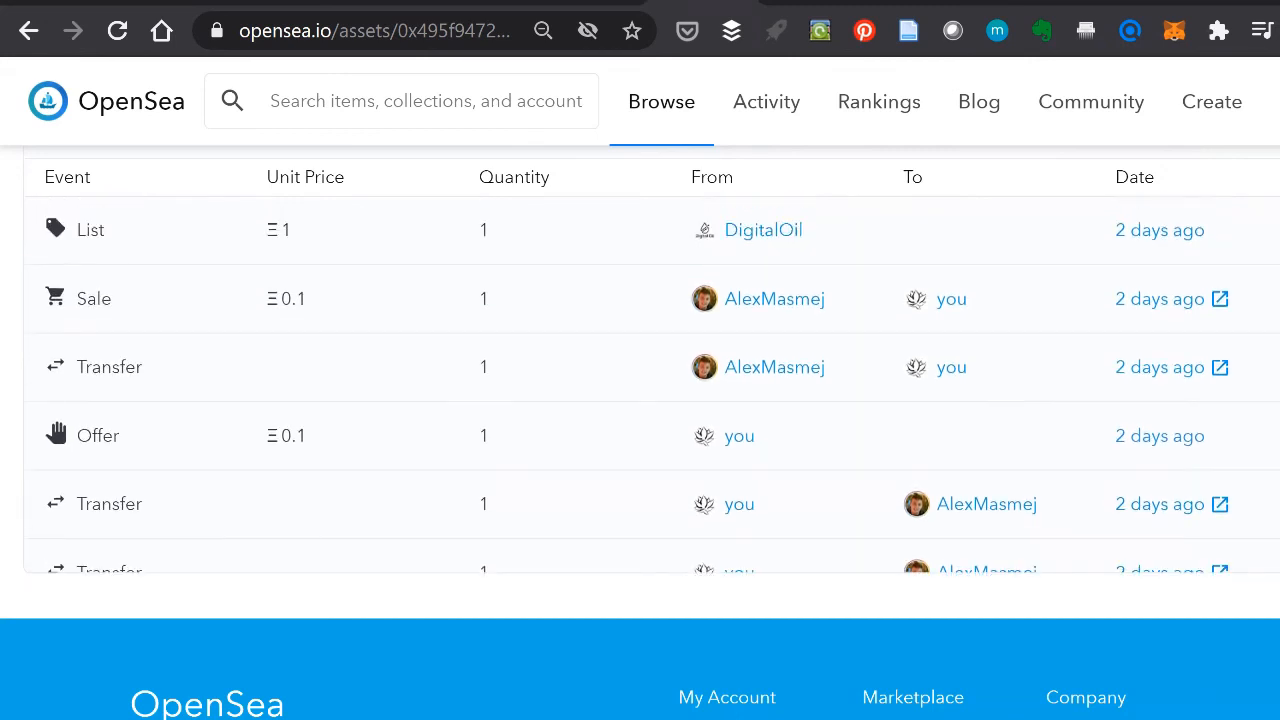
pyautogui.scroll(3, 640, 420)
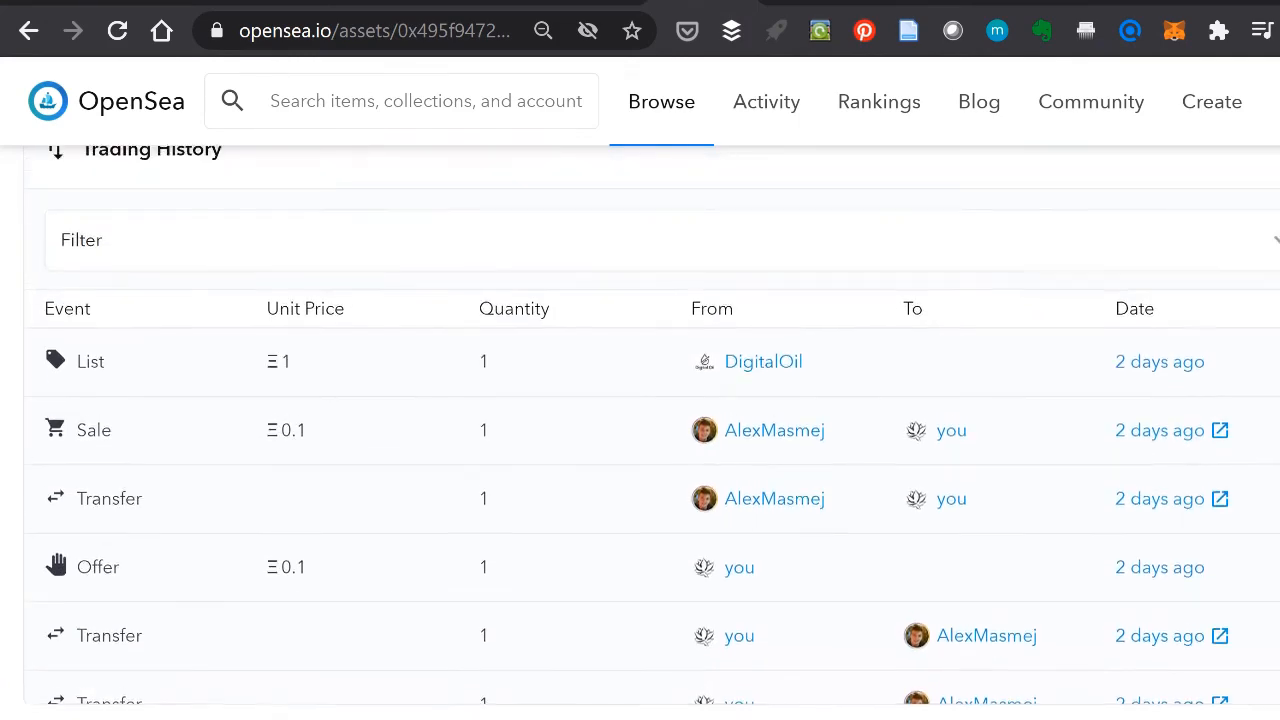
pyautogui.scroll(5, 640, 420)
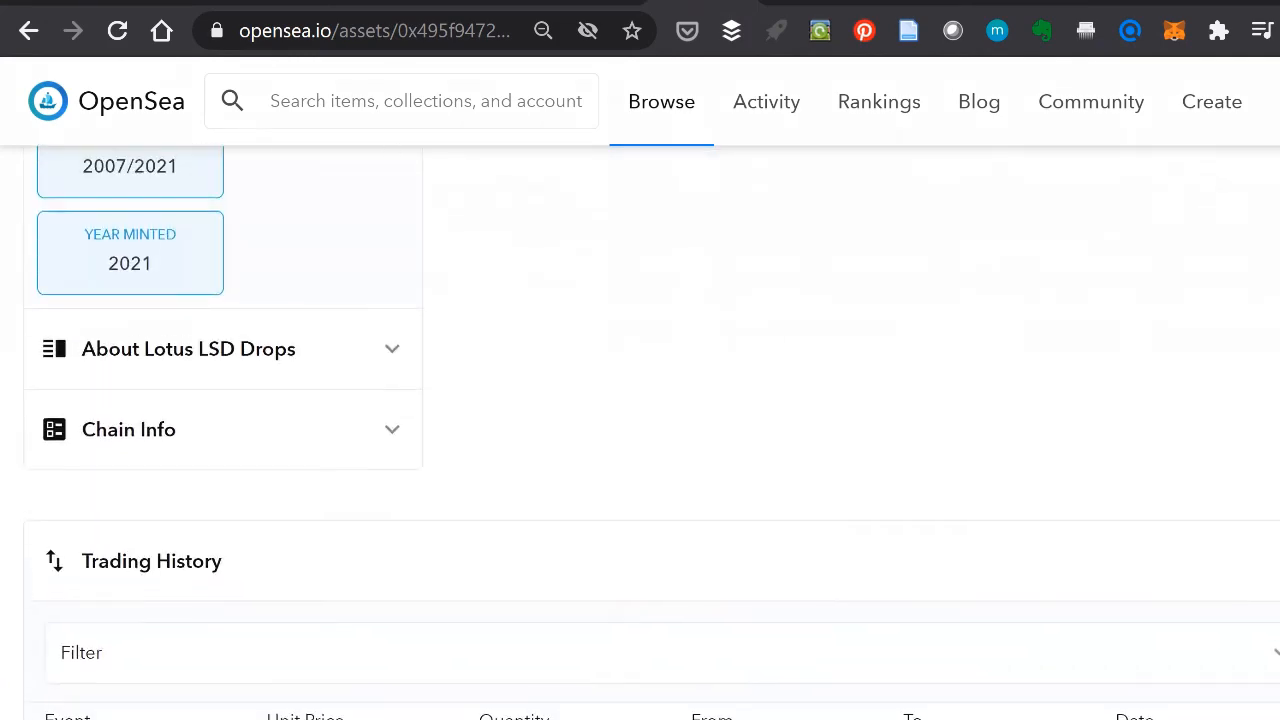
# Step: Open the transfer form for the Violet Magenta 004VM item, inspect its quantity and address fields, and close it without transferring
pyautogui.scroll(6, 1196, 500)
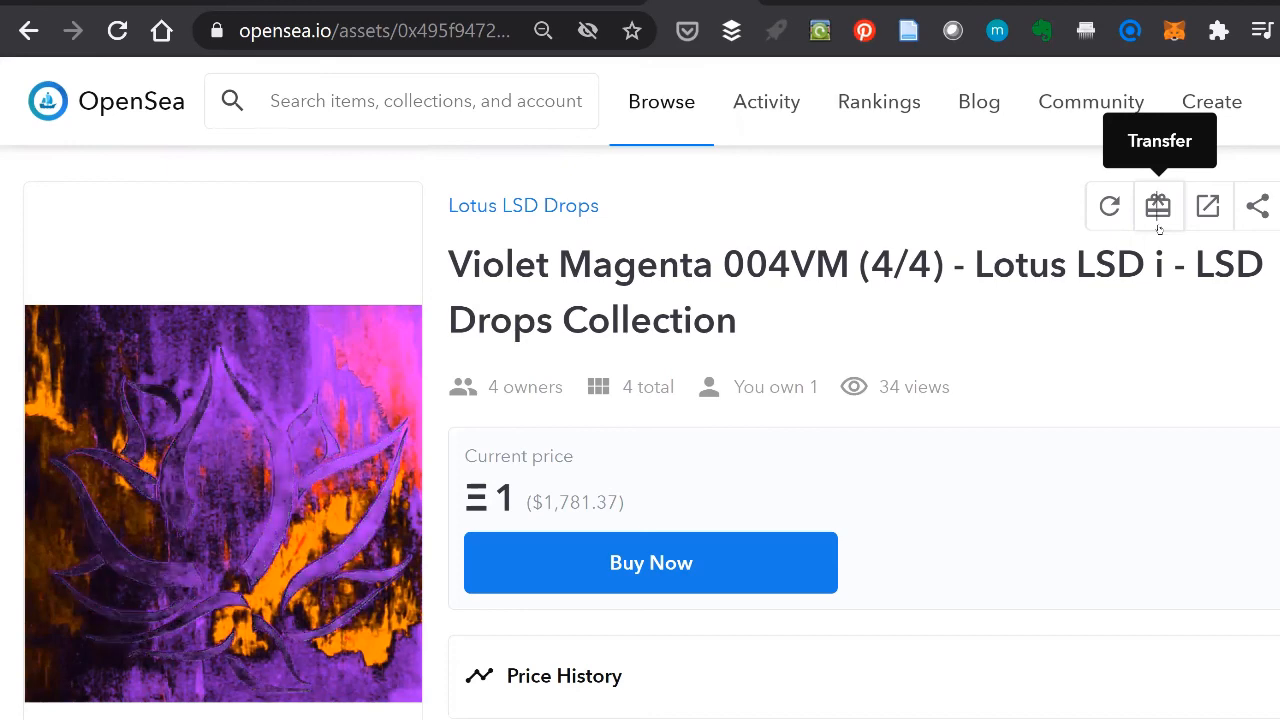
pyautogui.click(1158, 208)
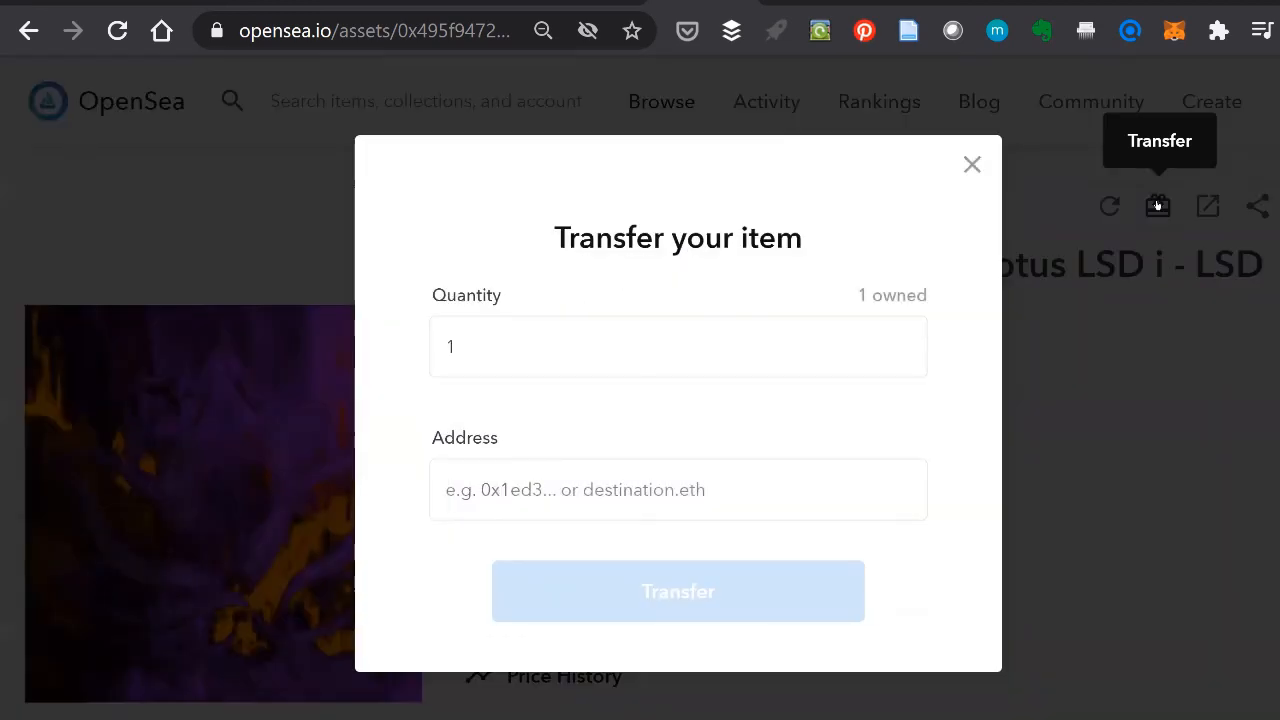
pyautogui.click(493, 347)
pyautogui.doubleClick(450, 346)
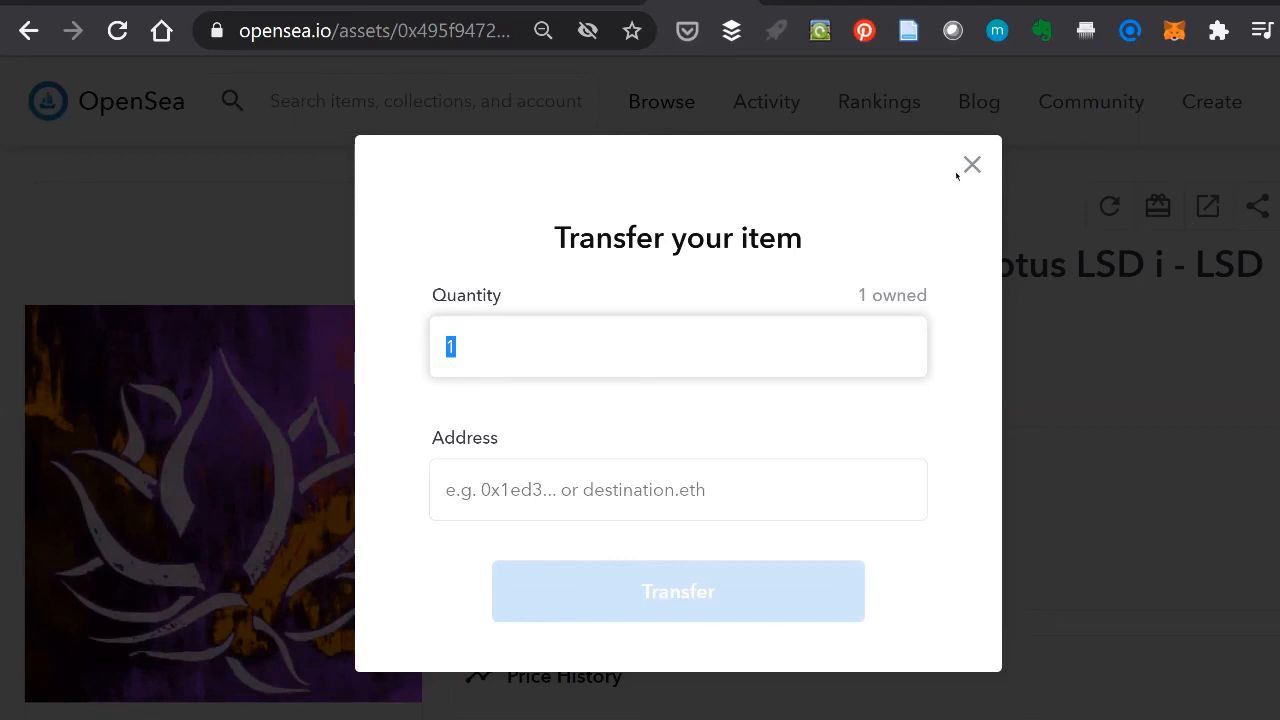
pyautogui.click(968, 165)
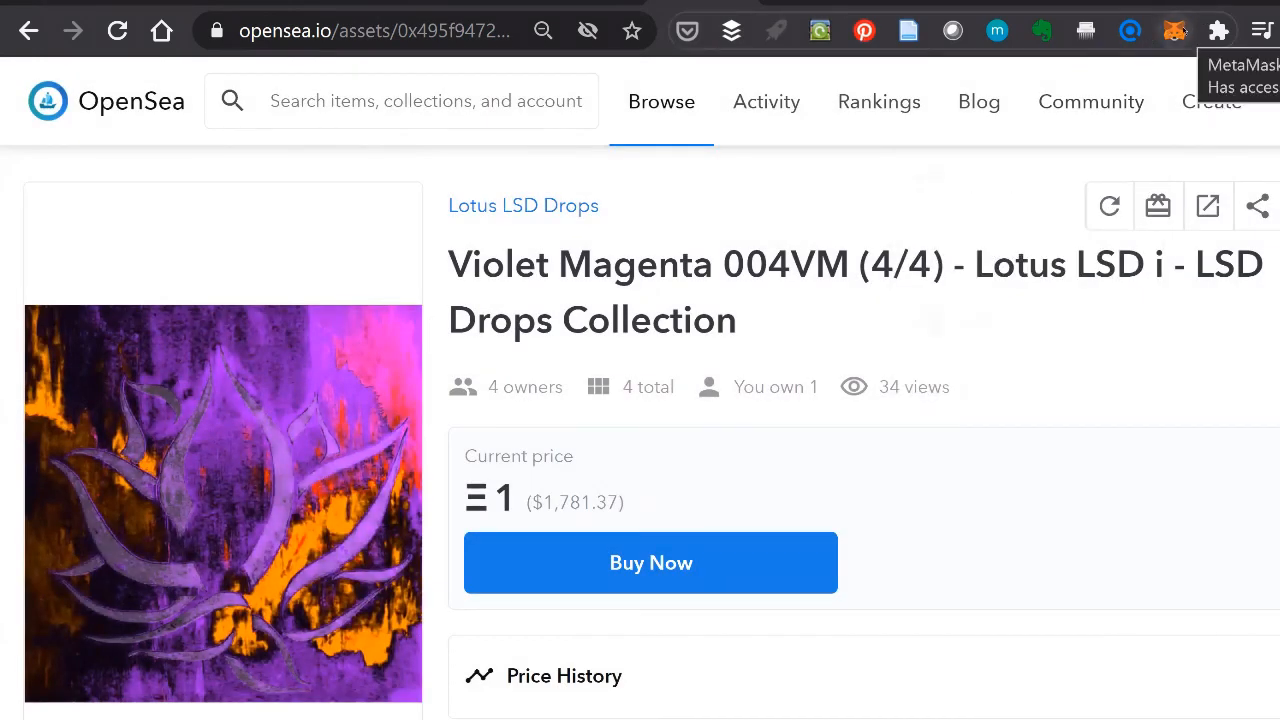
pyautogui.moveTo(1178, 101)
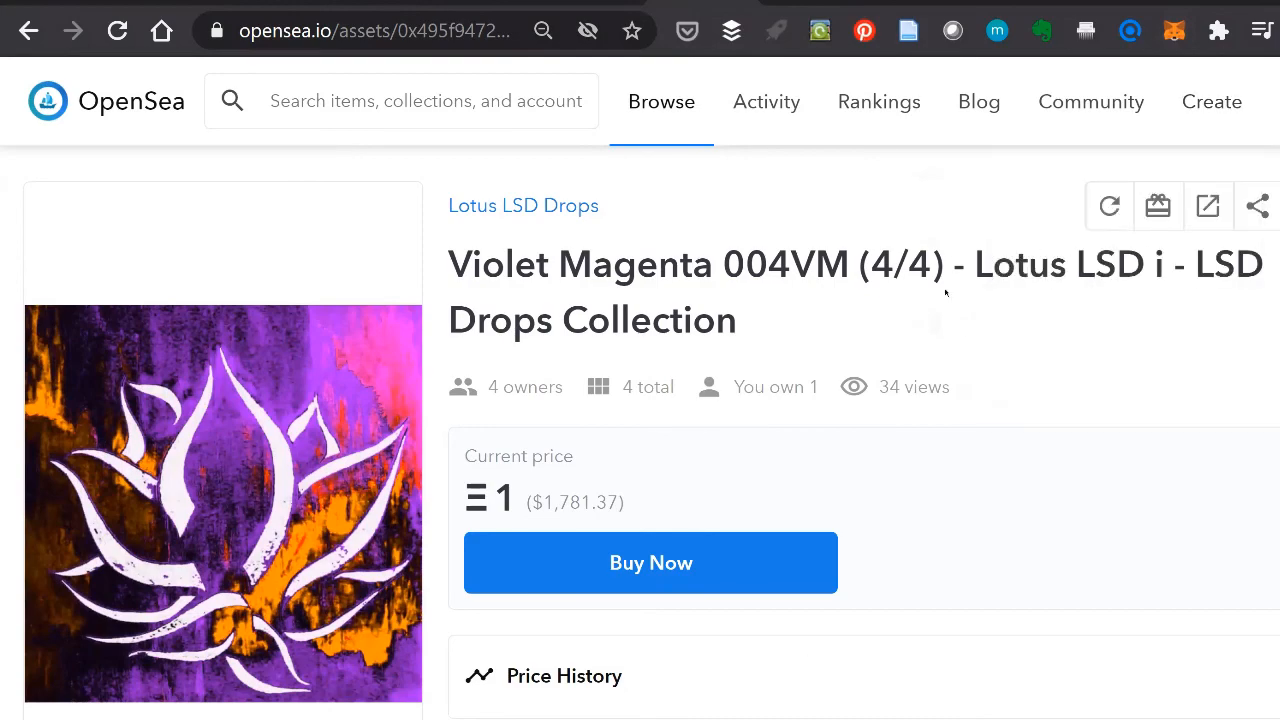
pyautogui.scroll(-5, 990, 330)
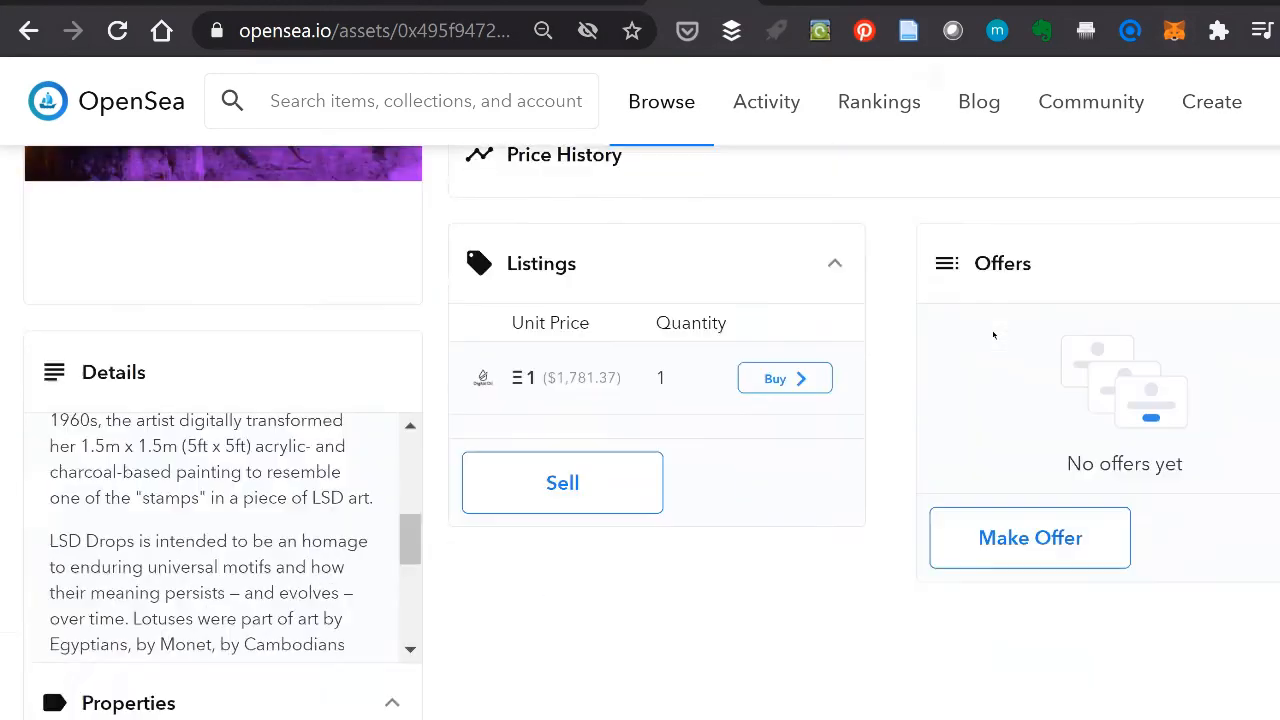
pyautogui.scroll(5, 993, 335)
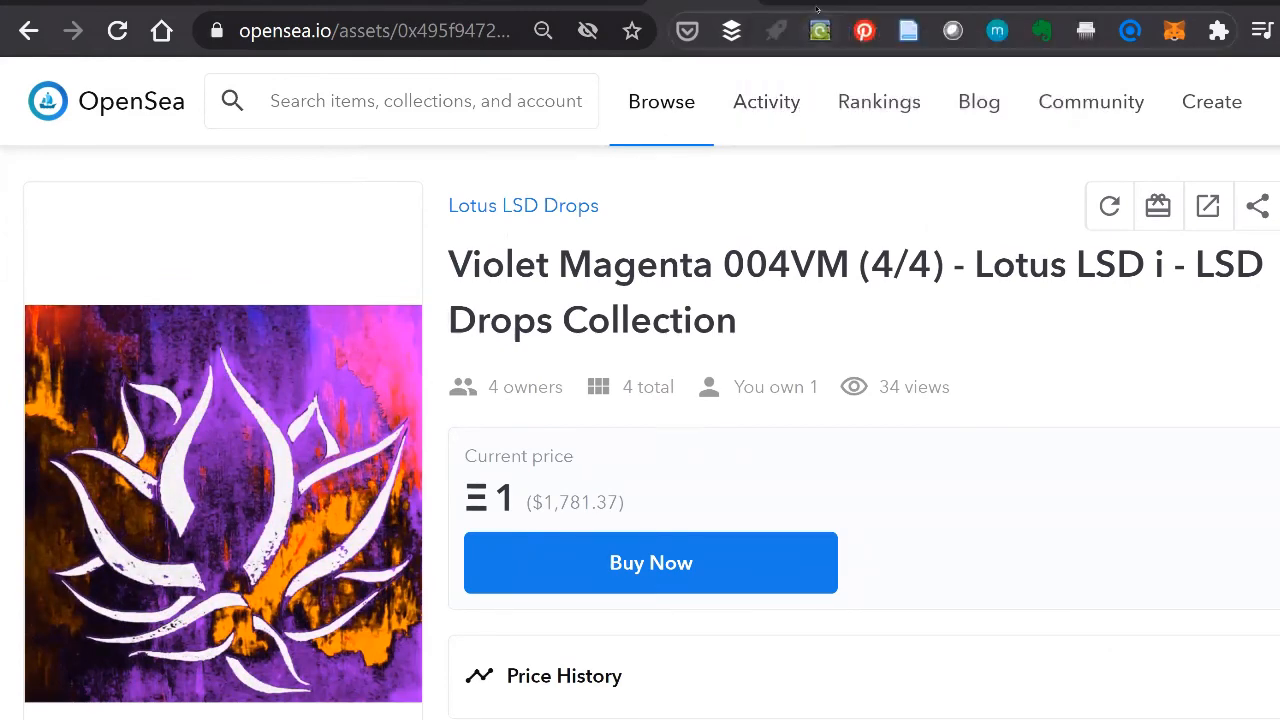
# Step: View the art10 studio profiles on Instagram and Twitter and the artist's Clubhouse profile, and switch to the OpenSea homepage
pyautogui.hotkey('ctrl', 'Tab')
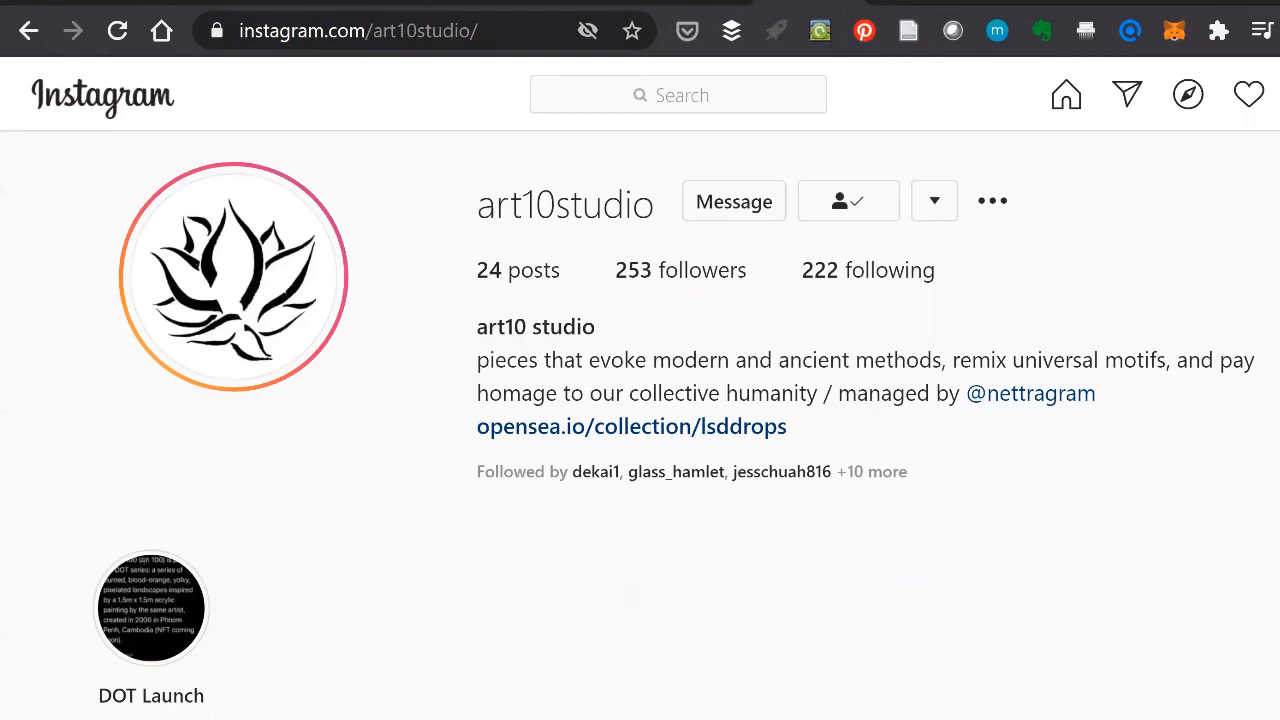
pyautogui.hotkey('ctrl', 'Tab')
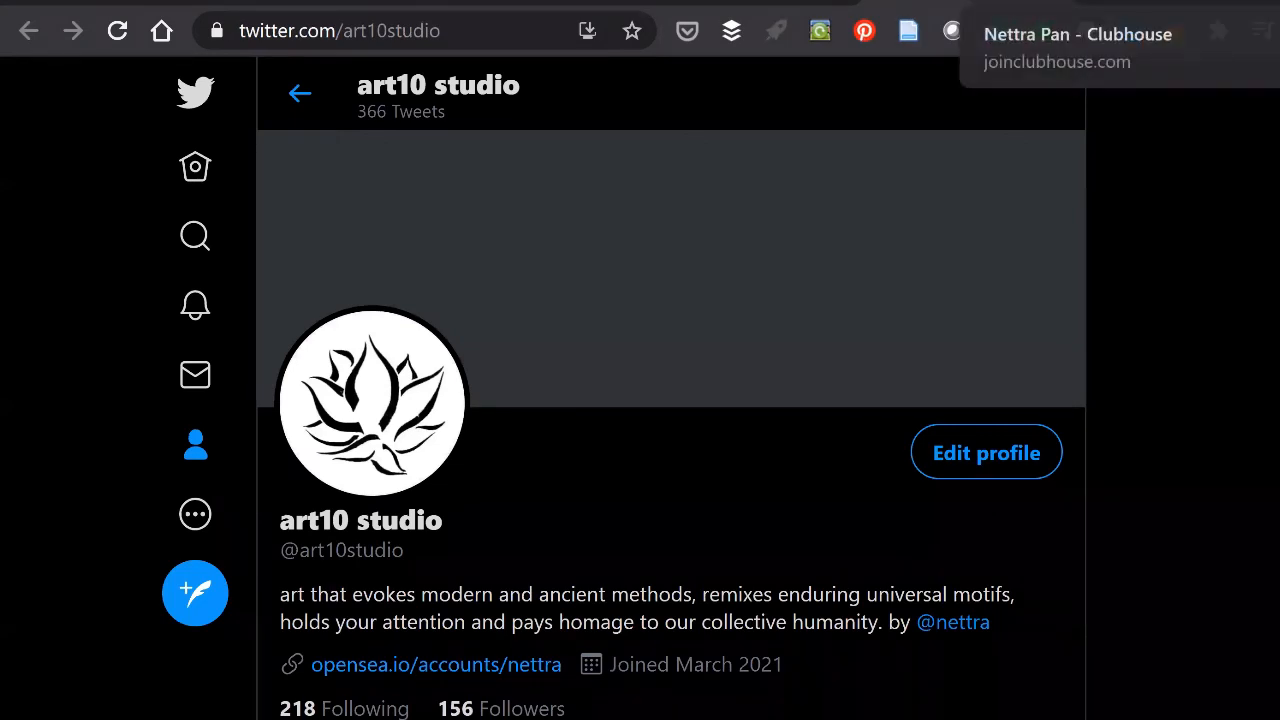
pyautogui.click(1020, 2)
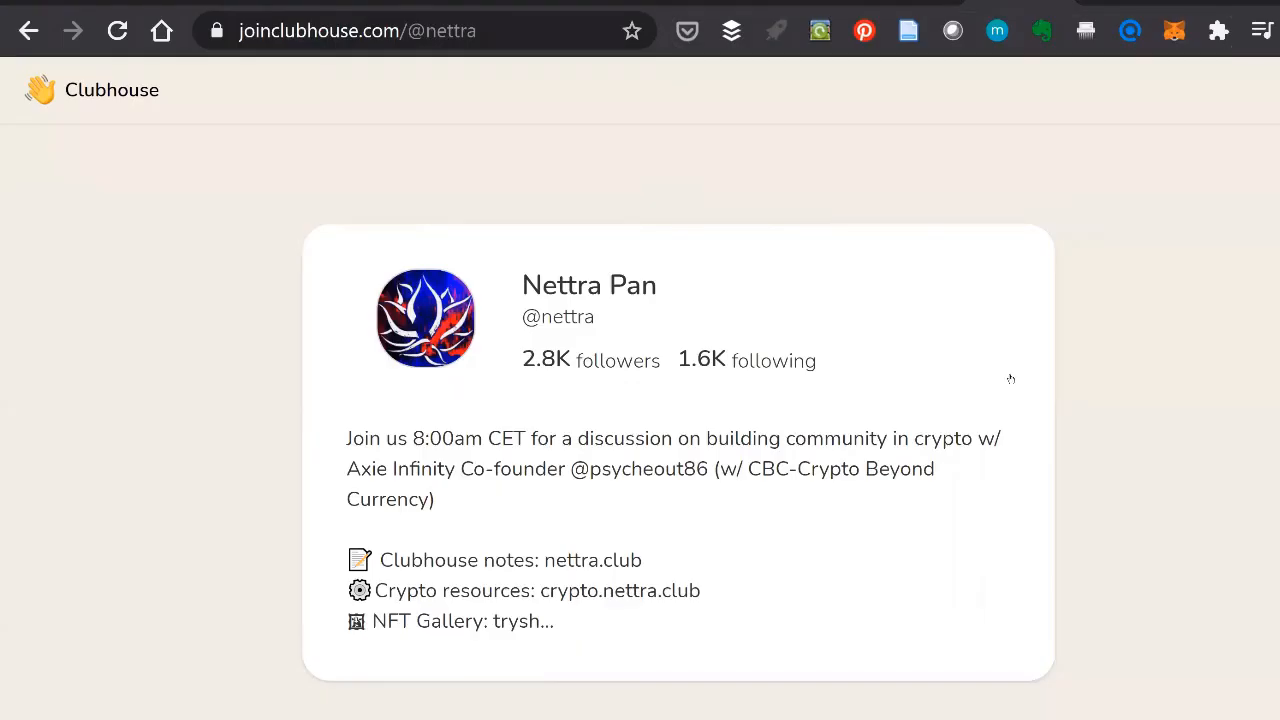
pyautogui.click(77, 6)
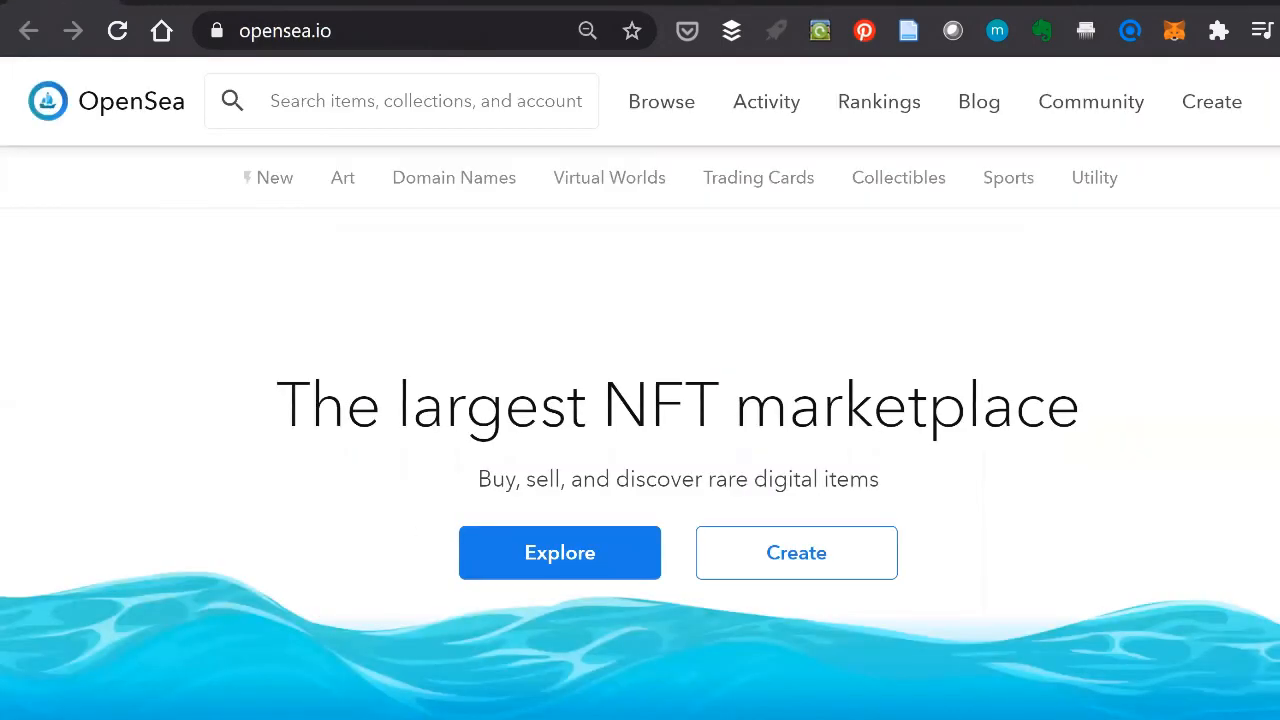